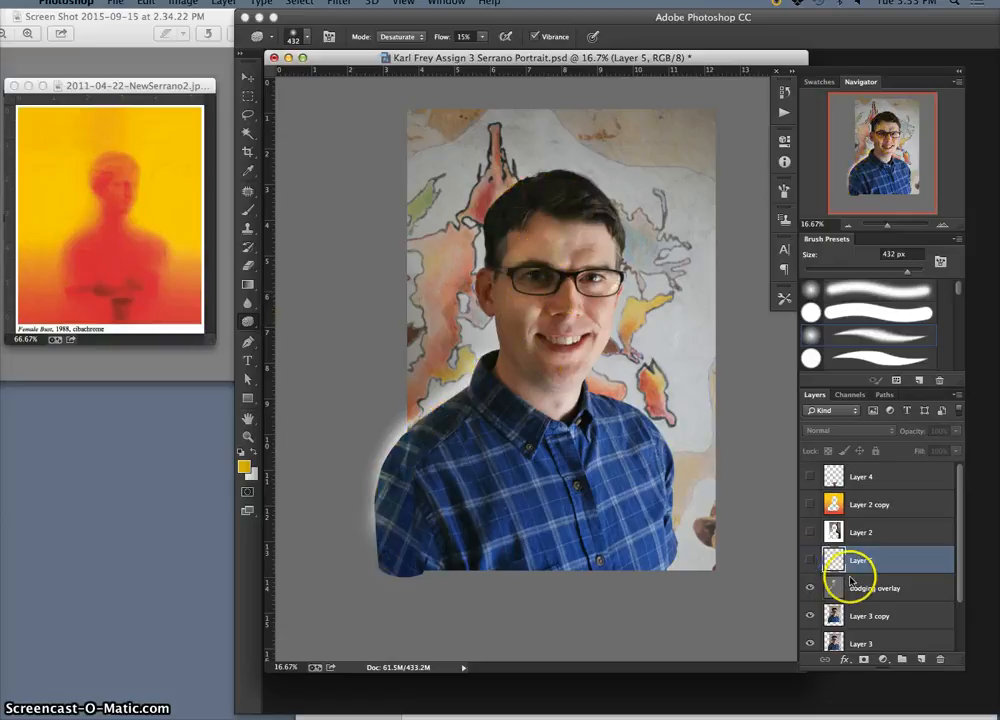
# Create a new layer directly above the dodging overlay layer and fill it with 50% gray in Normal mode at 100% opacity.
pyautogui.click(866, 589)
pyautogui.click(923, 660)
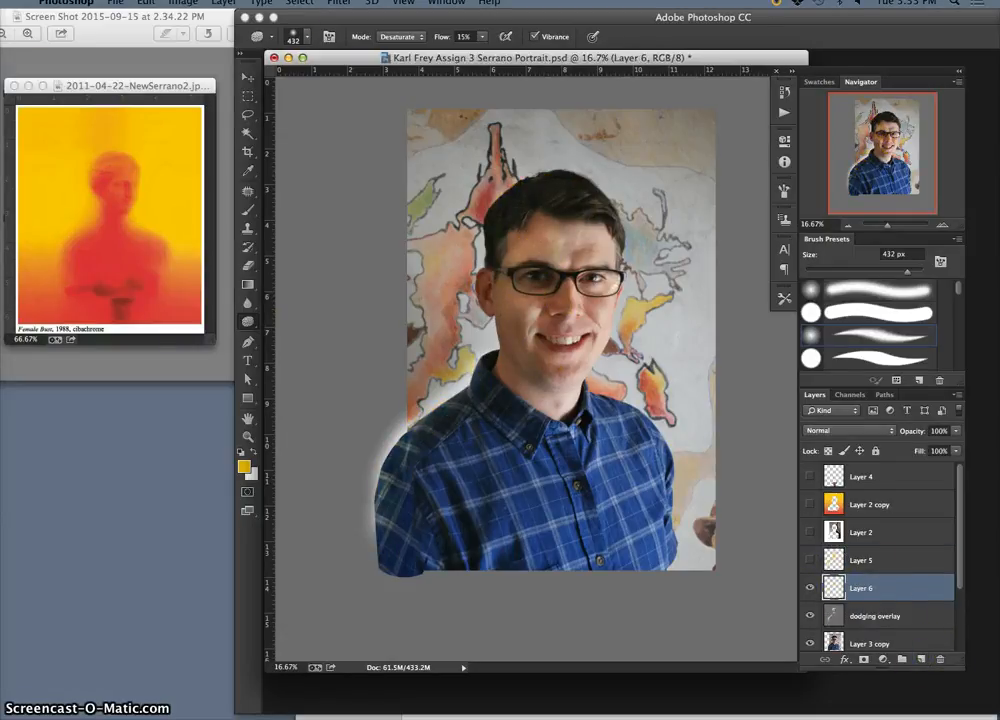
pyautogui.click(145, 3)
pyautogui.click(150, 214)
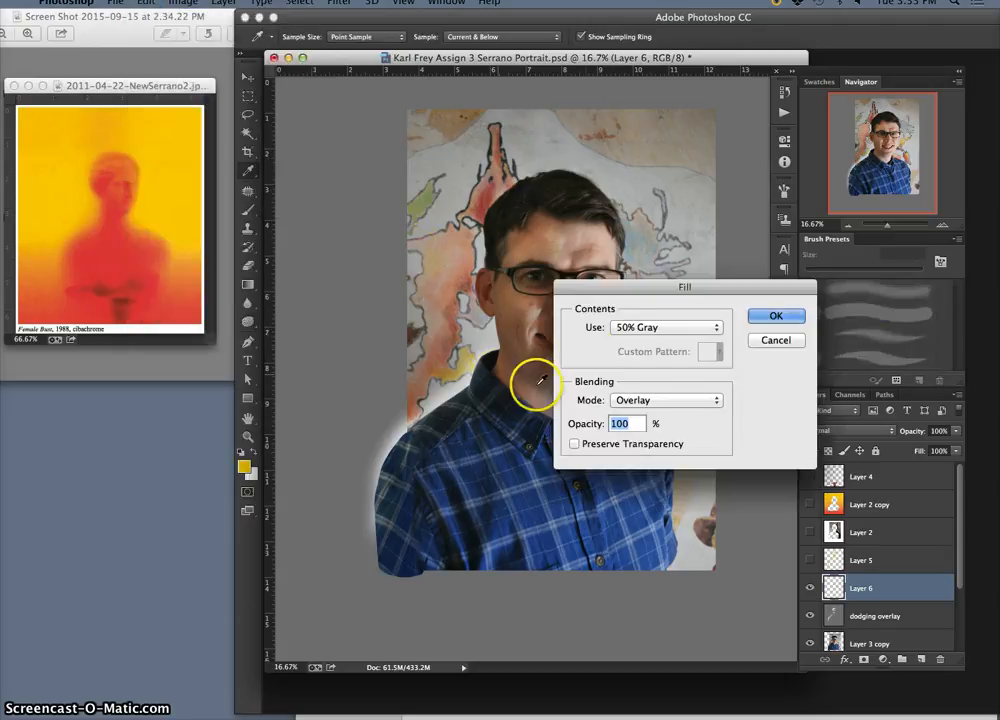
pyautogui.click(690, 400)
pyautogui.click(632, 194)
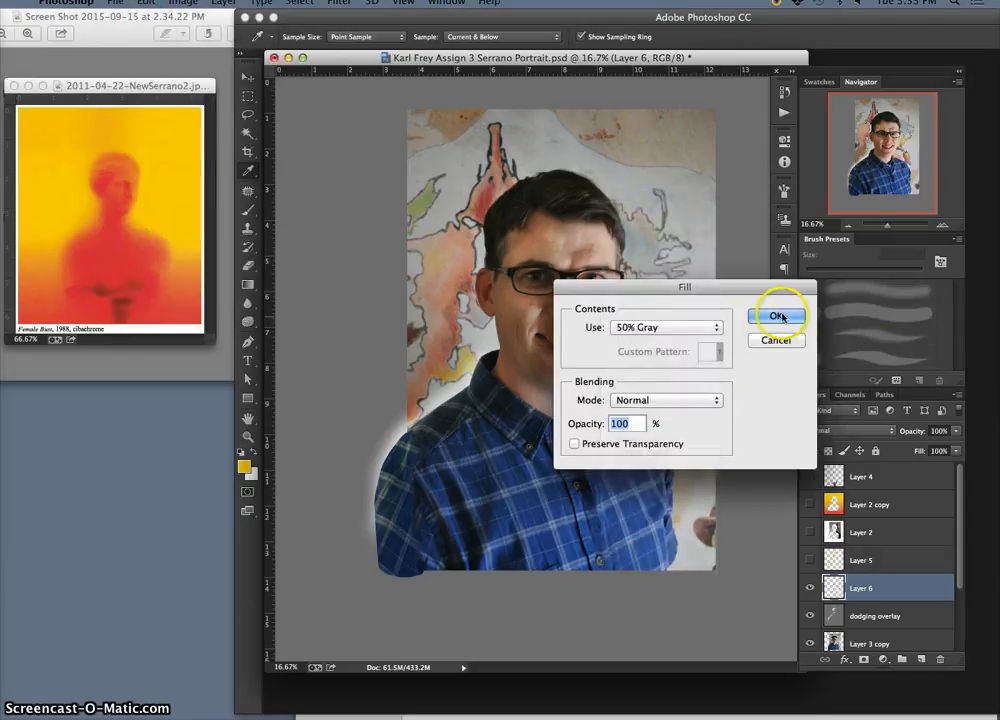
pyautogui.click(779, 318)
# Set the gray-filled layer's blend mode to Overlay.
pyautogui.press('o')
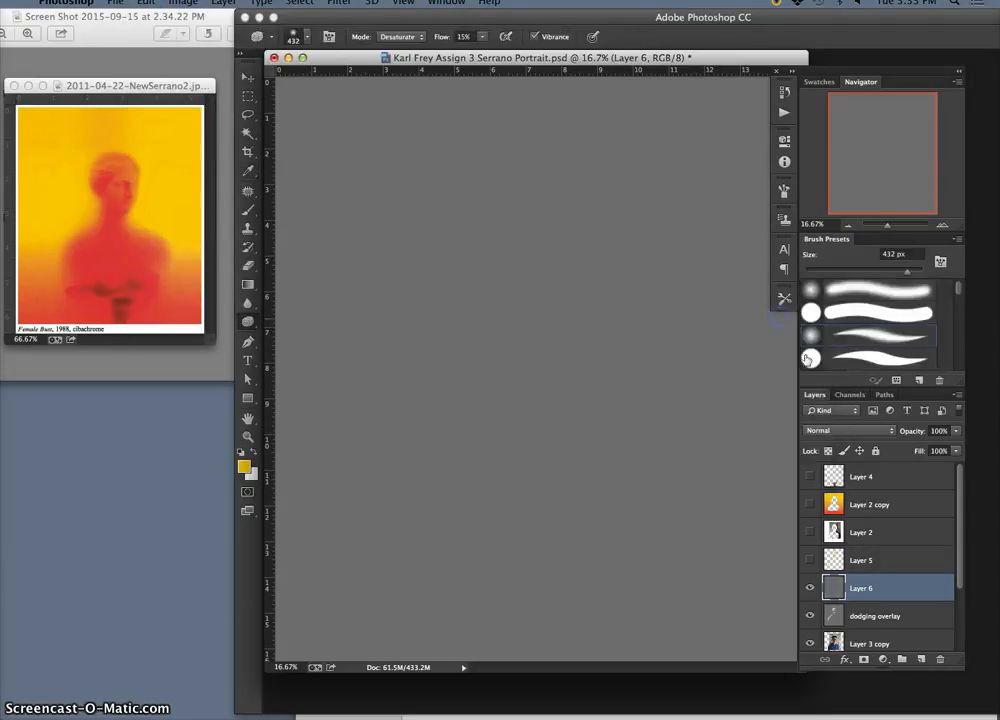
pyautogui.click(838, 431)
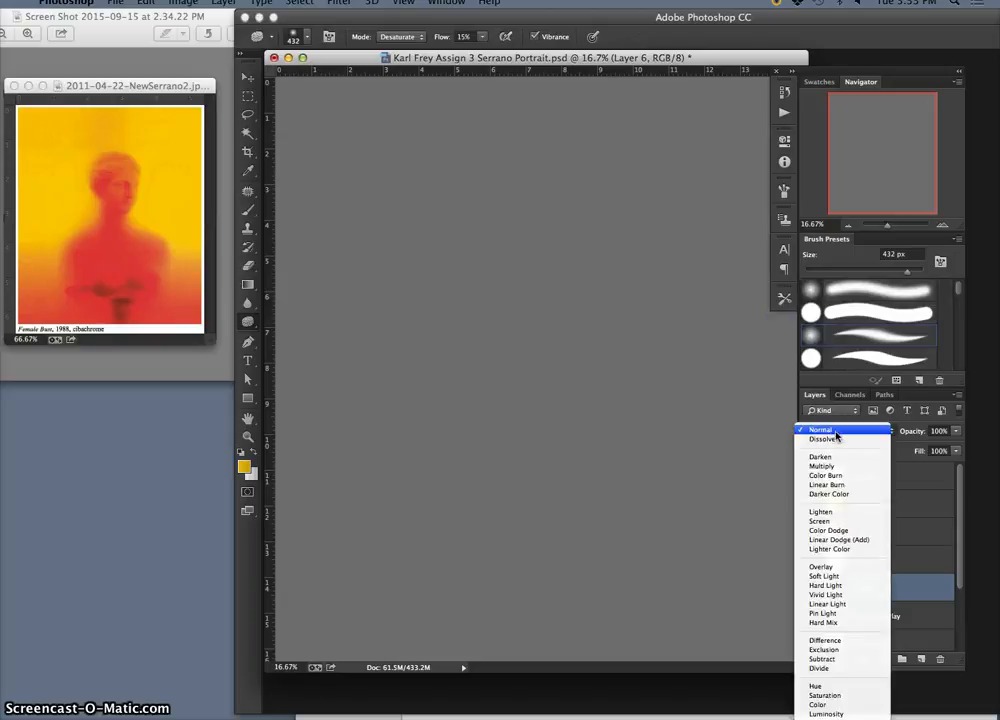
pyautogui.click(840, 566)
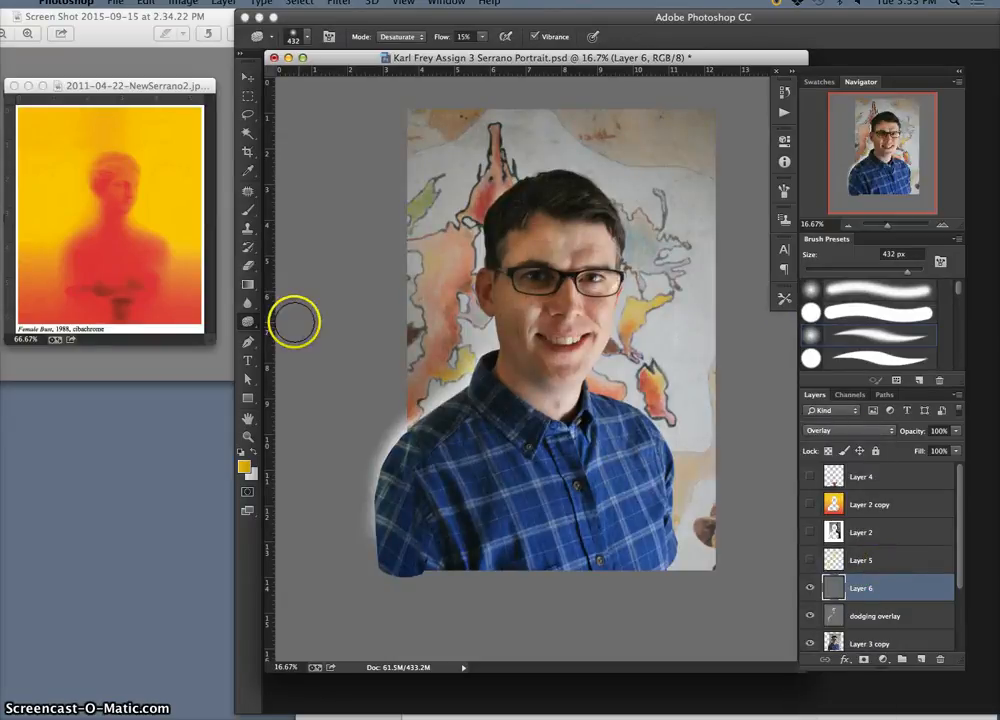
# Choose the Burn tool and set its brush to 118 px with 99% hardness.
pyautogui.click(249, 323)
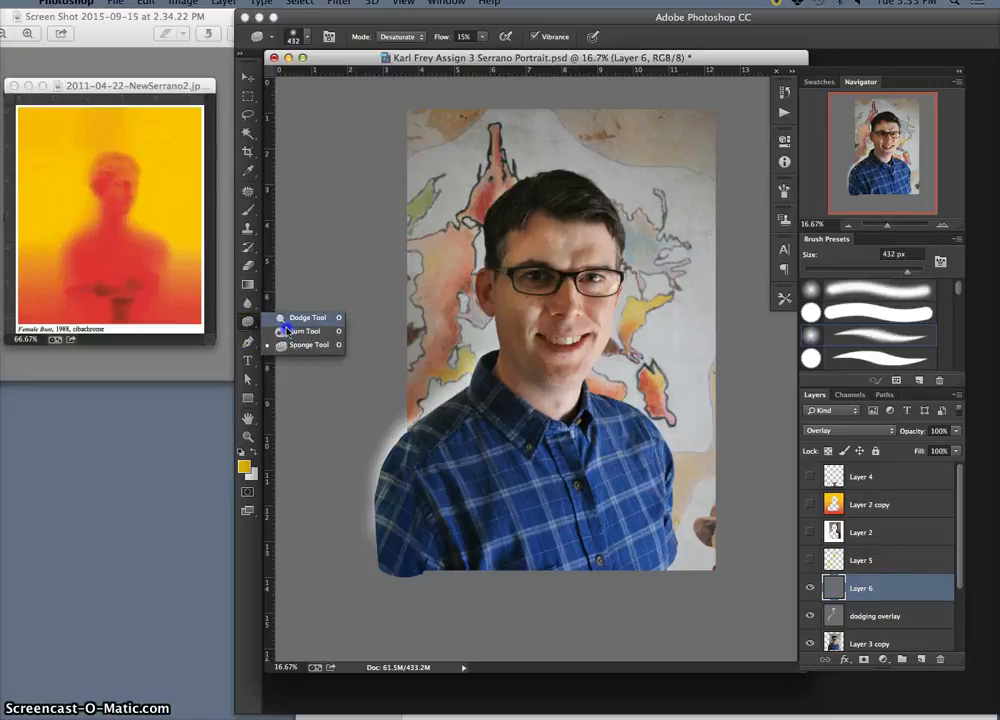
pyautogui.click(290, 331)
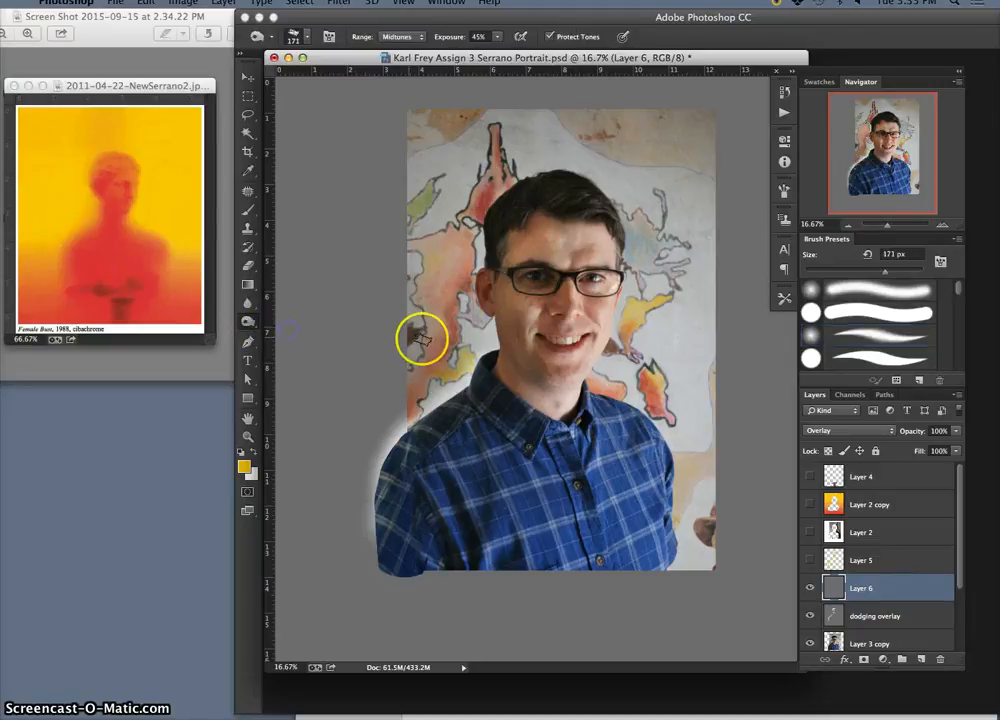
pyautogui.click(310, 42)
pyautogui.moveTo(368, 80); pyautogui.dragTo(347, 86)
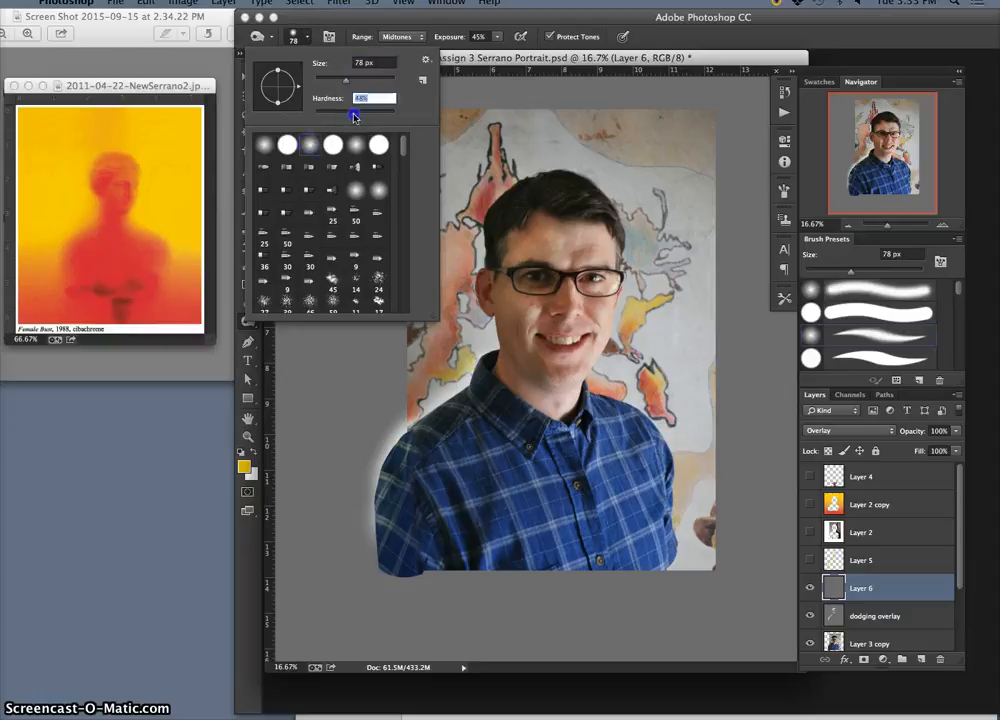
pyautogui.moveTo(368, 118); pyautogui.dragTo(391, 117)
pyautogui.click(391, 116)
pyautogui.moveTo(391, 116); pyautogui.dragTo(395, 116)
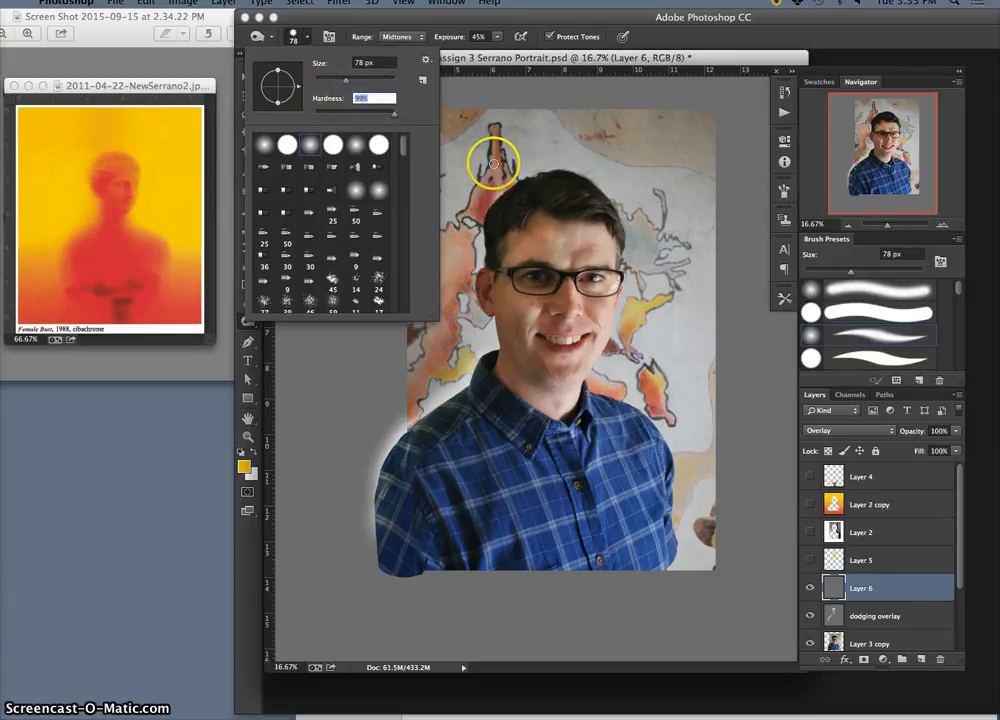
pyautogui.moveTo(345, 83); pyautogui.dragTo(358, 84)
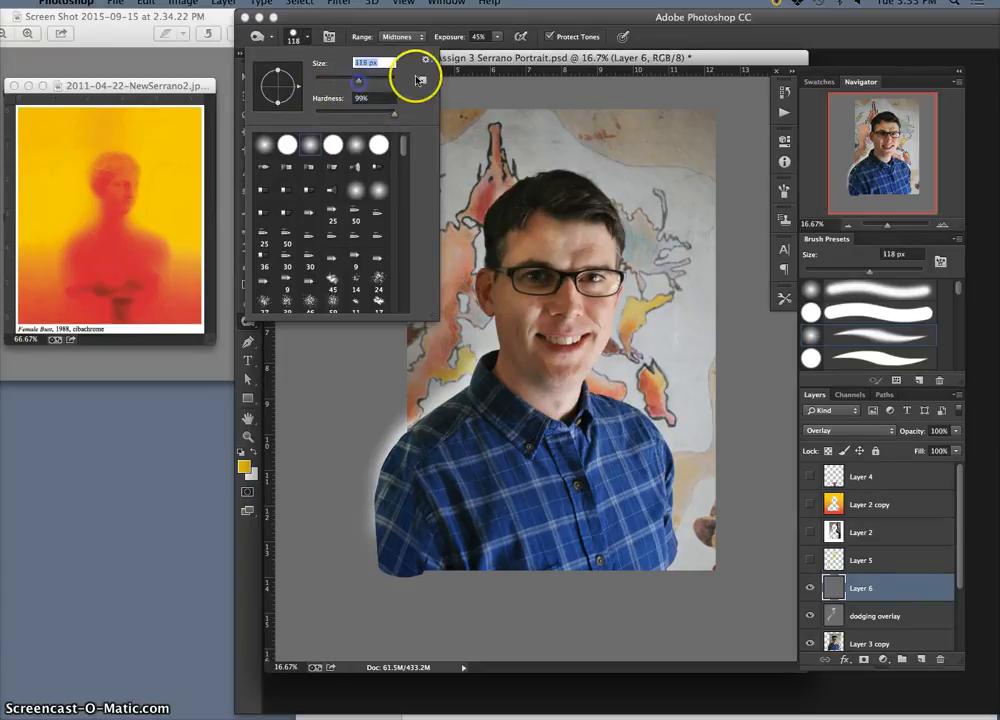
# Set the Burn tool's exposure to 10%, its range to Midtones and its brush size to 289 px.
pyautogui.click(498, 39)
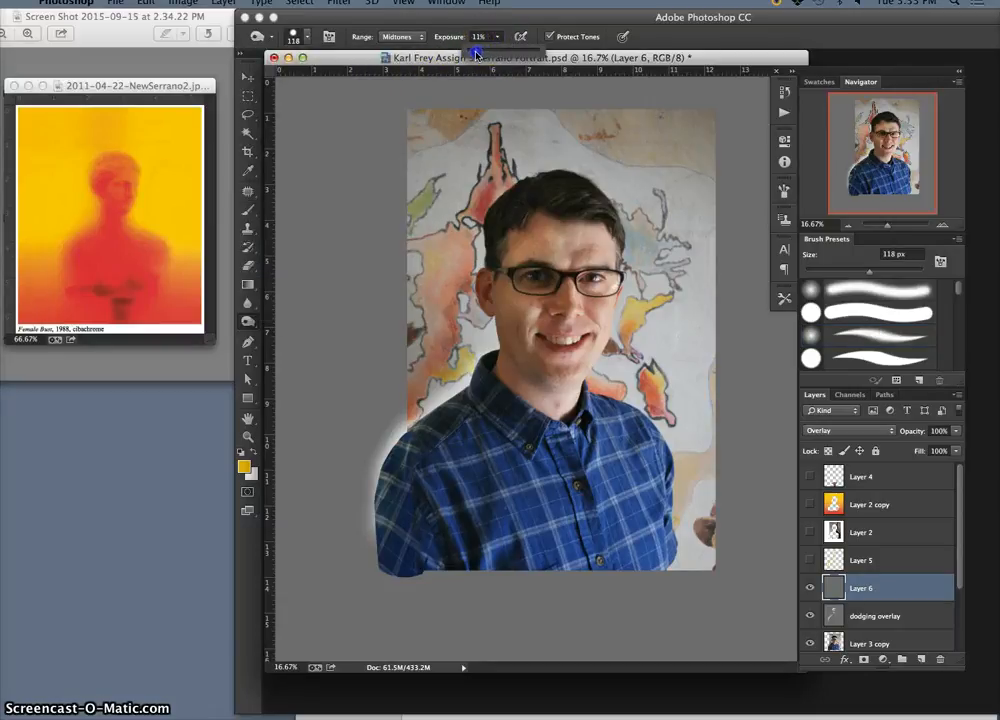
pyautogui.moveTo(476, 53); pyautogui.dragTo(475, 53)
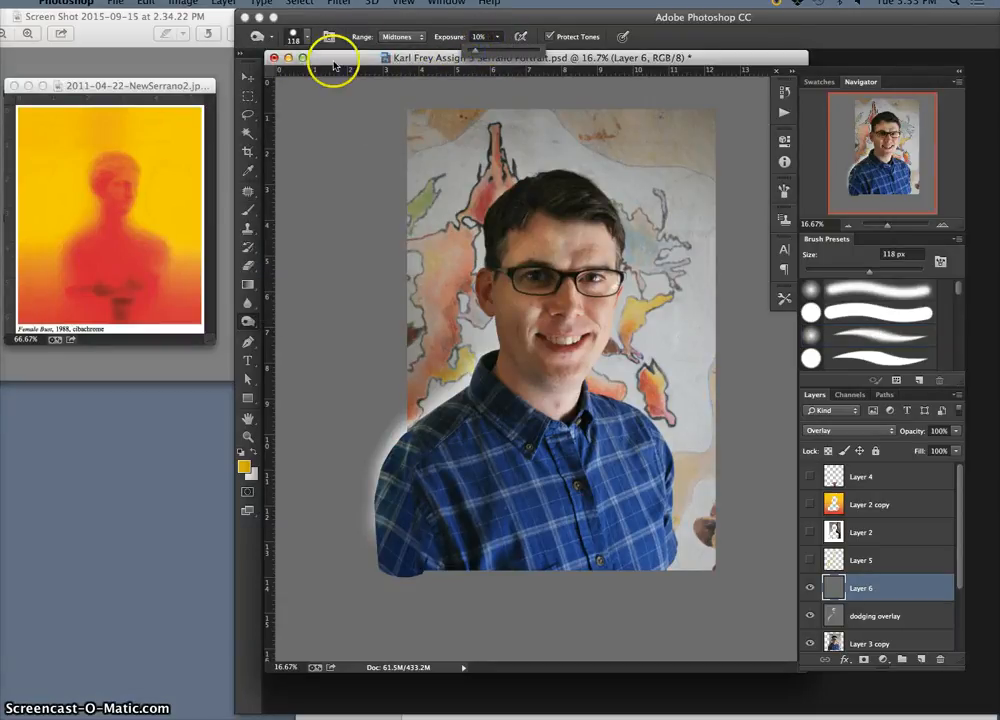
pyautogui.click(391, 39)
pyautogui.click(392, 38)
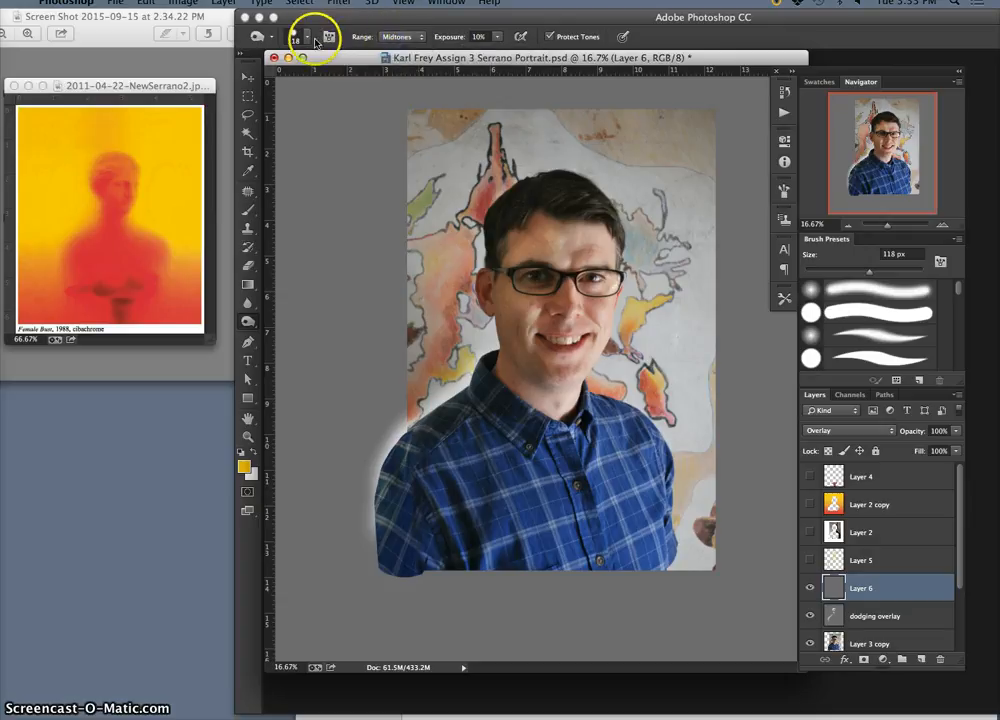
pyautogui.click(308, 38)
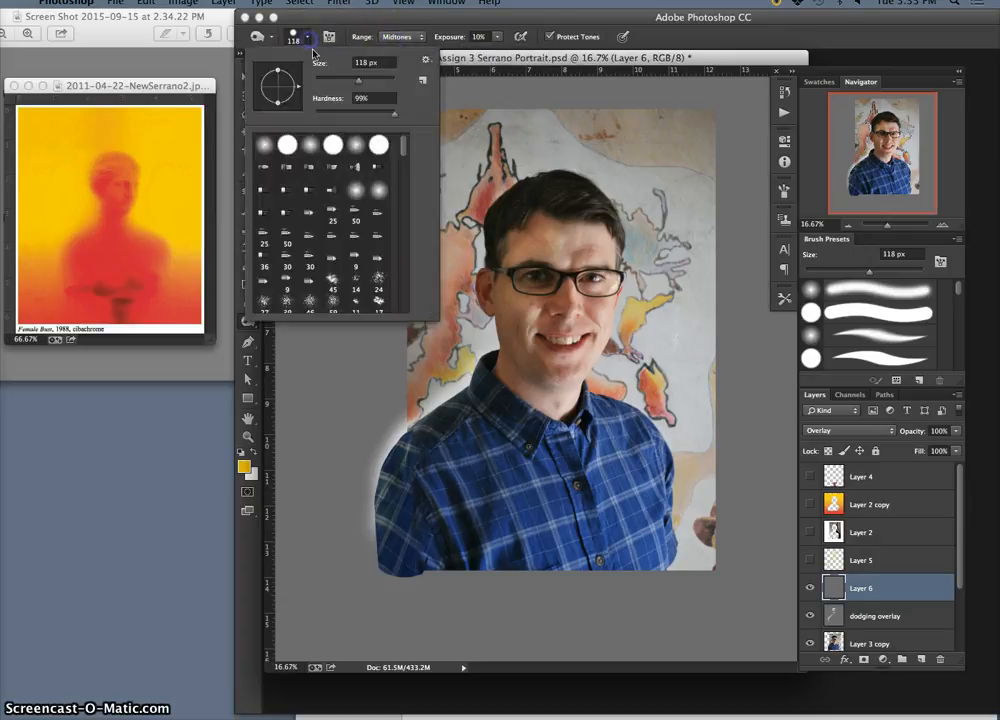
pyautogui.moveTo(356, 84); pyautogui.dragTo(377, 83)
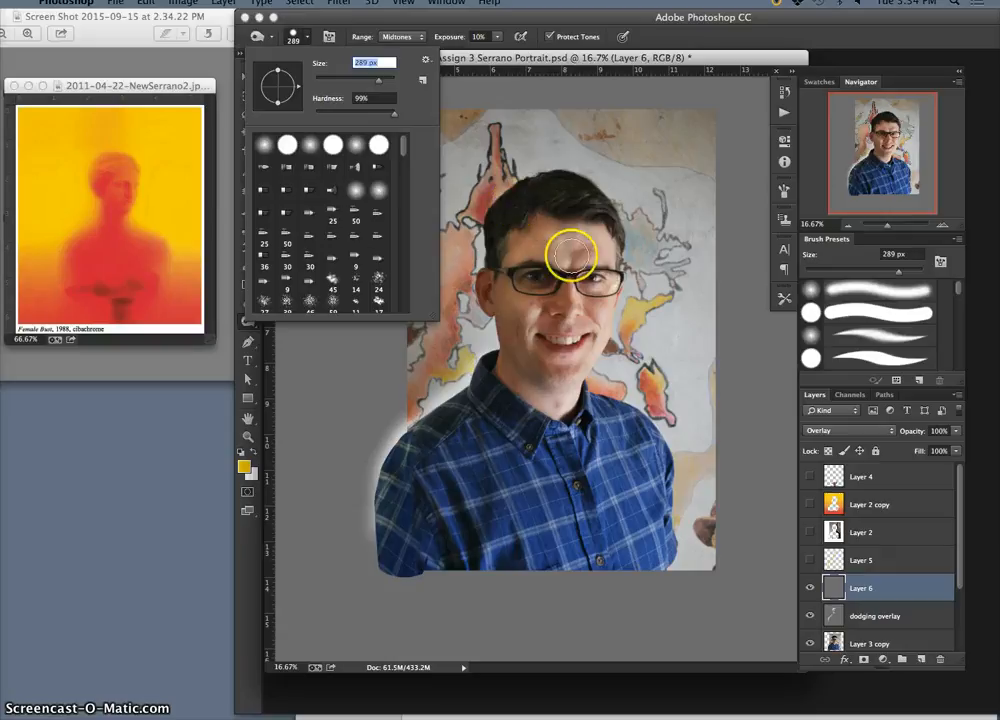
# Show Layer 5 with the yellow highlight marks and add a new empty layer above it.
pyautogui.click(891, 571)
pyautogui.click(862, 566)
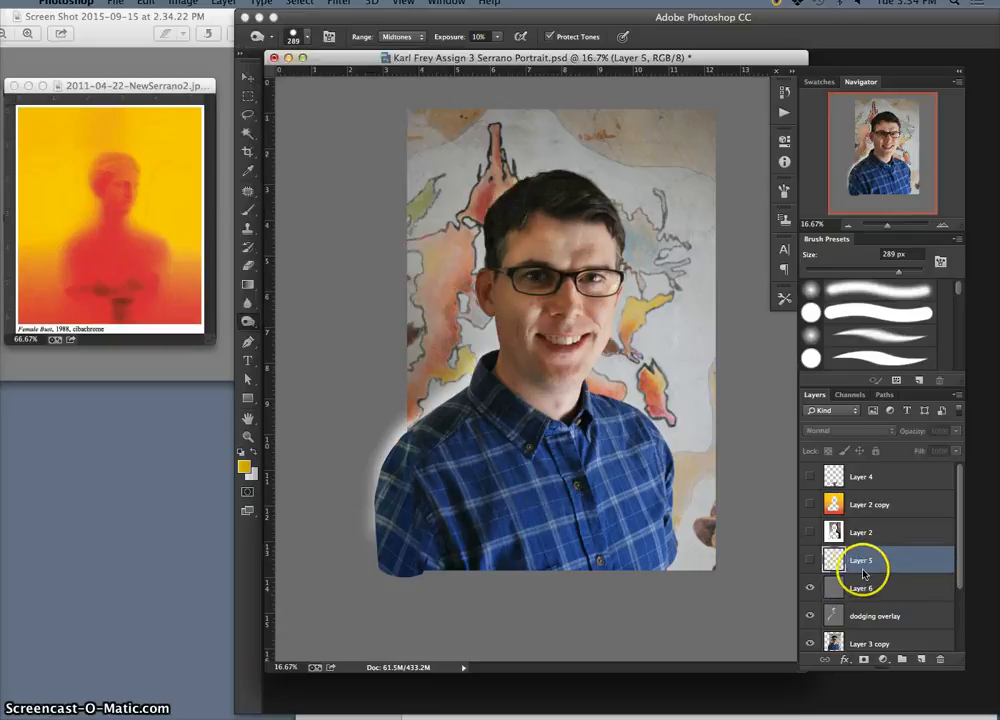
pyautogui.click(810, 560)
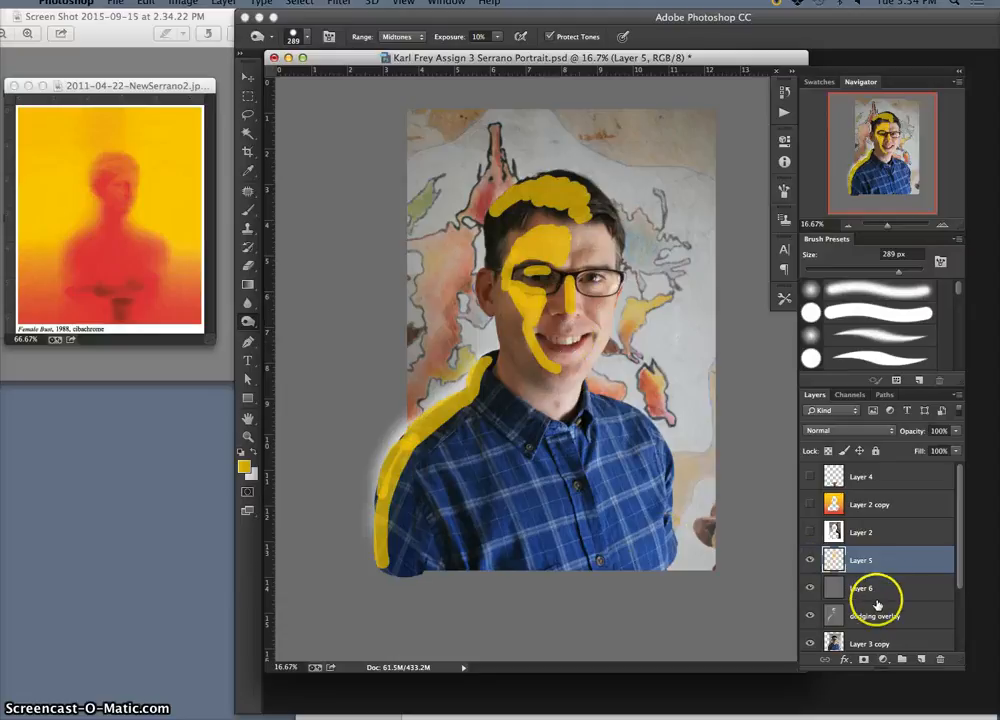
pyautogui.click(920, 660)
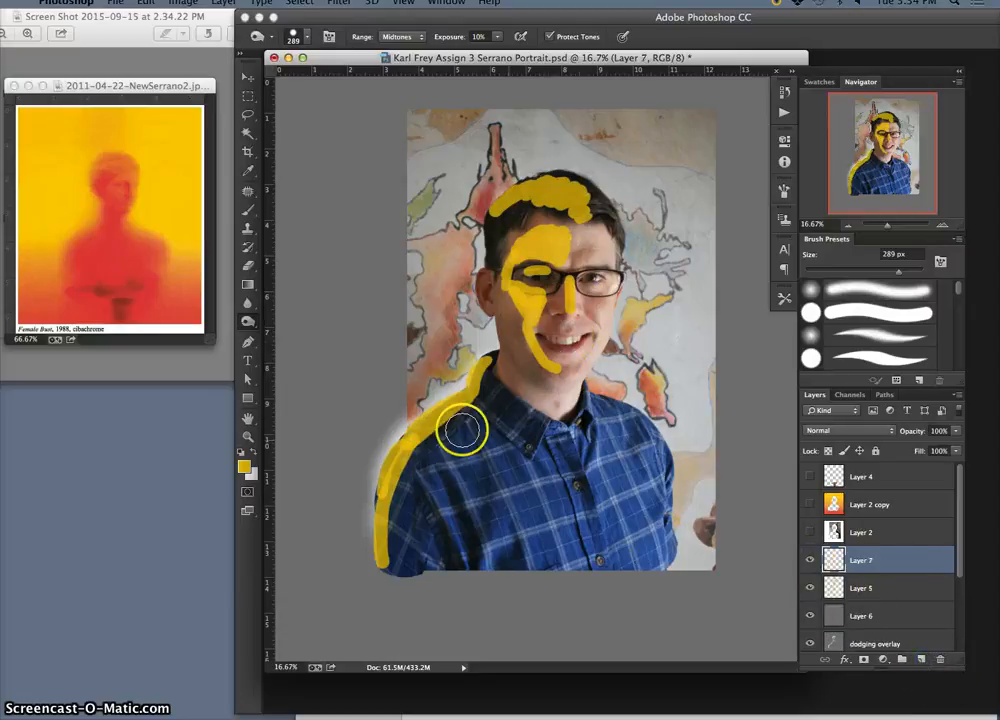
# Choose a muted purple foreground color and mark the shadow on the man's cheek with the Brush tool.
pyautogui.click(241, 453)
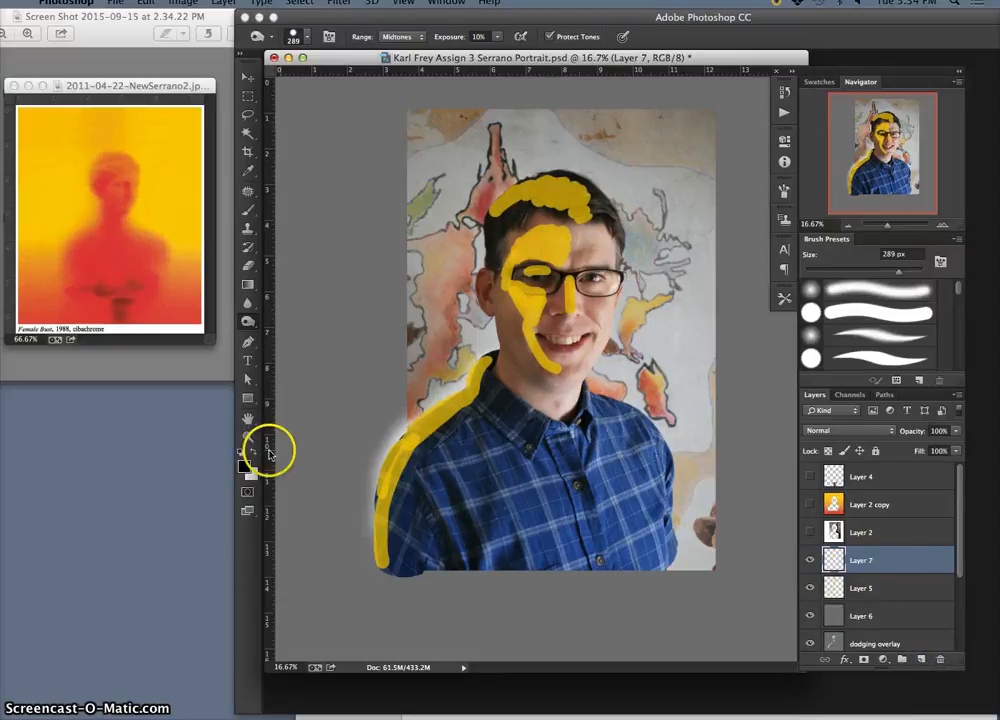
pyautogui.click(243, 464)
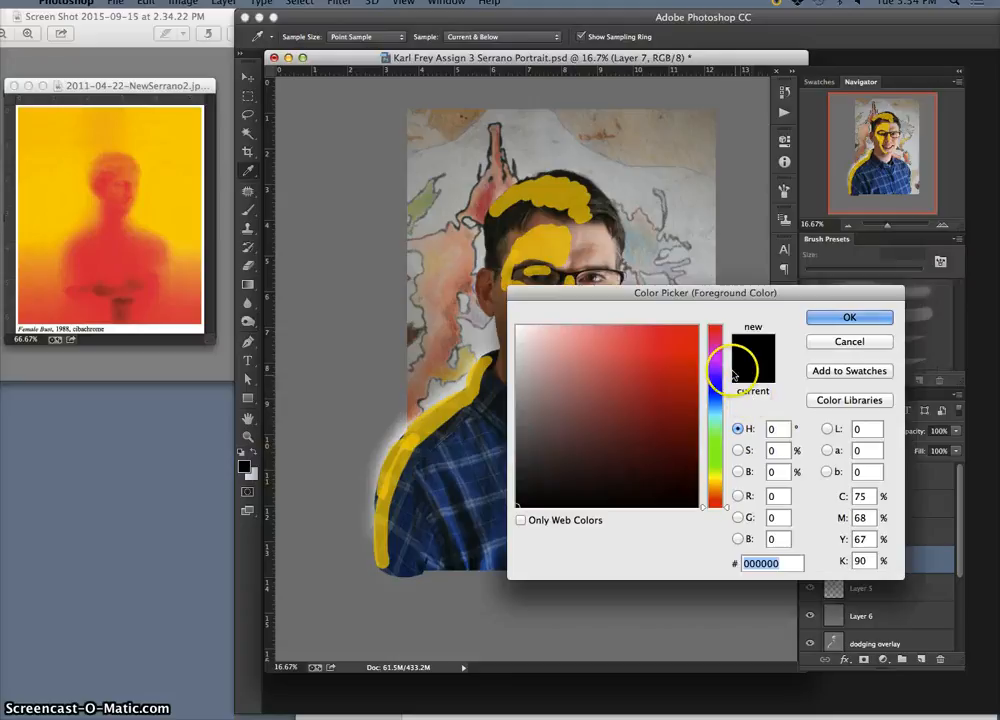
pyautogui.moveTo(733, 375); pyautogui.dragTo(727, 357)
pyautogui.moveTo(632, 395); pyautogui.dragTo(587, 408)
pyautogui.click(840, 317)
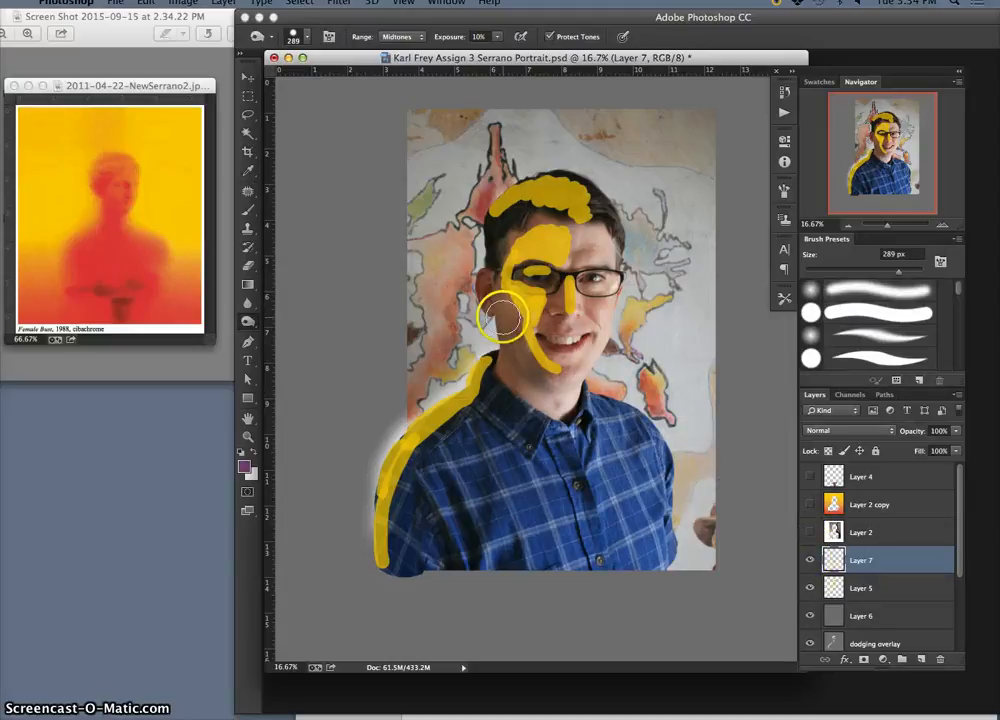
pyautogui.click(248, 211)
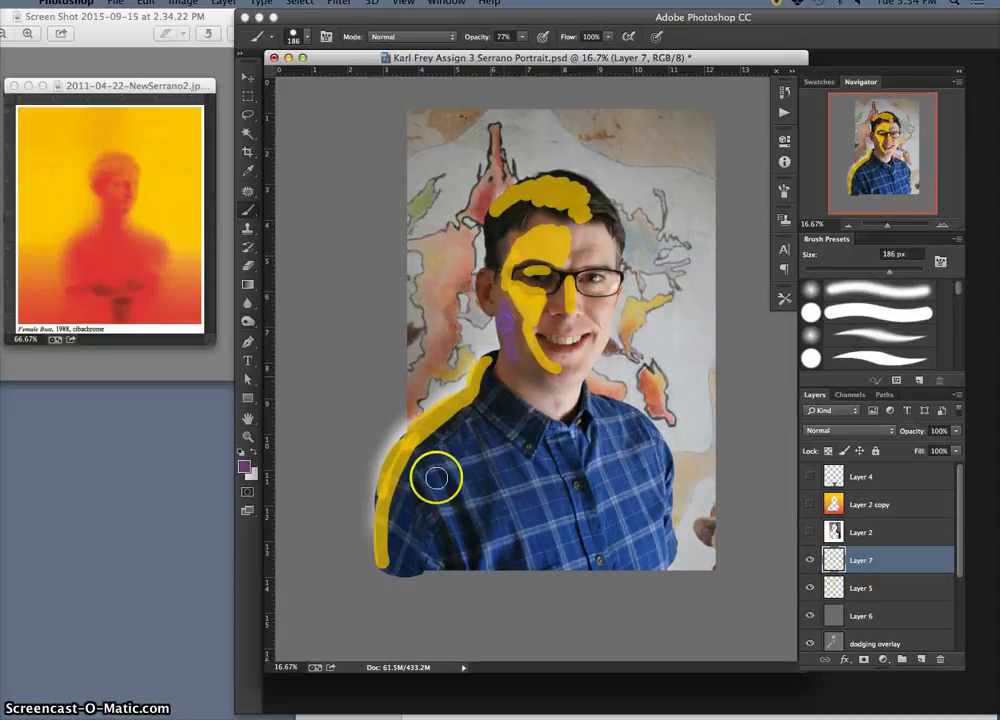
# Darken the foreground color to 4e3b4f and paint over the shadowed cheek, jaw, neck and front of the shirt.
pyautogui.click(243, 466)
pyautogui.click(563, 451)
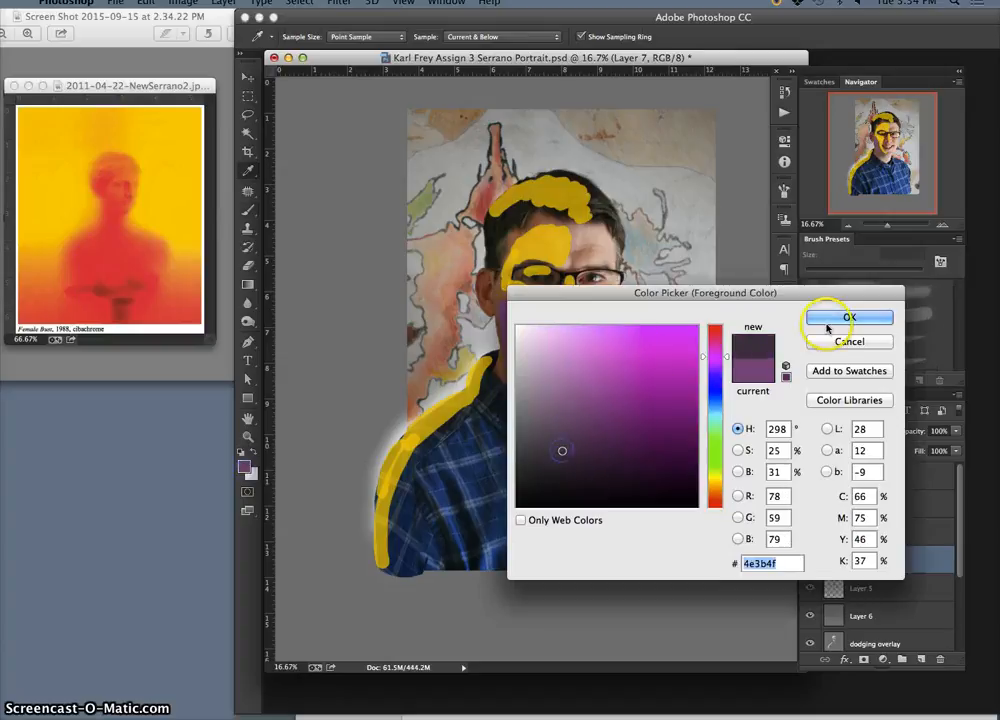
pyautogui.click(849, 317)
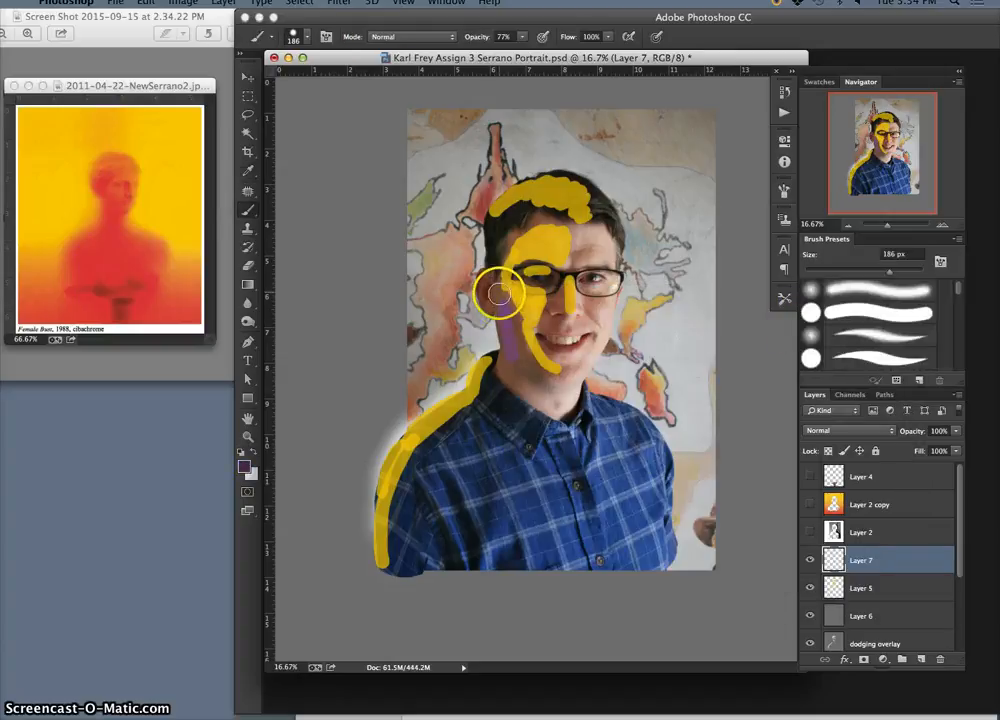
pyautogui.moveTo(513, 357)
pyautogui.mouseDown()
pyautogui.moveTo(512, 330)
pyautogui.moveTo(522, 359)
pyautogui.mouseUp()
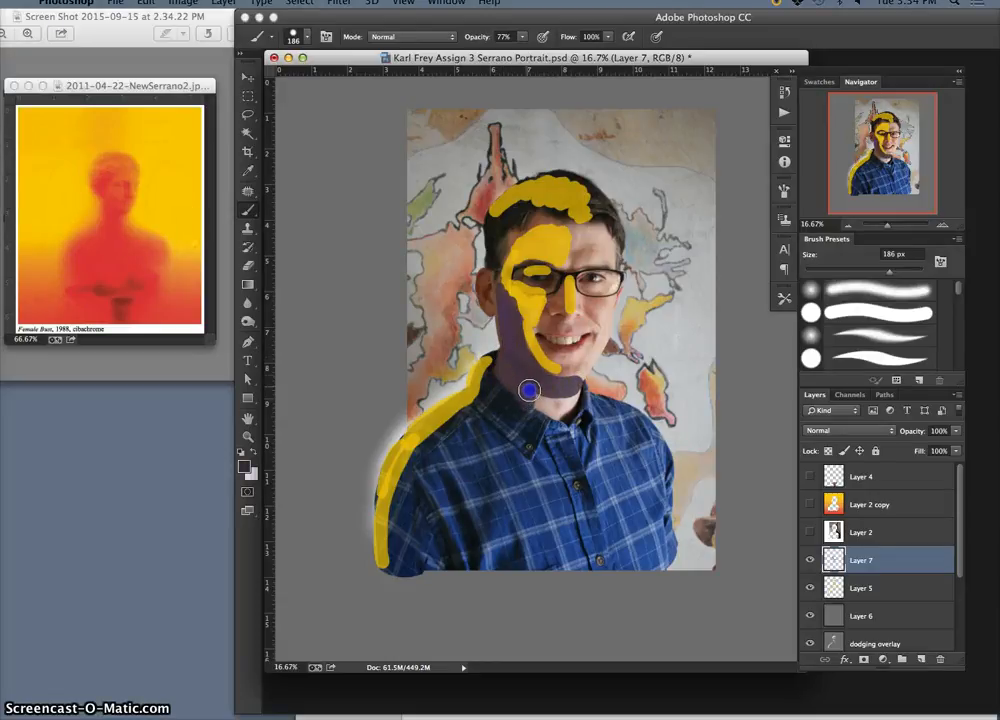
pyautogui.moveTo(529, 417)
pyautogui.mouseDown()
pyautogui.moveTo(463, 473)
pyautogui.moveTo(502, 458)
pyautogui.moveTo(467, 517)
pyautogui.moveTo(526, 471)
pyautogui.moveTo(506, 513)
pyautogui.moveTo(546, 493)
pyautogui.moveTo(548, 524)
pyautogui.moveTo(562, 539)
pyautogui.moveTo(623, 517)
pyautogui.mouseUp()
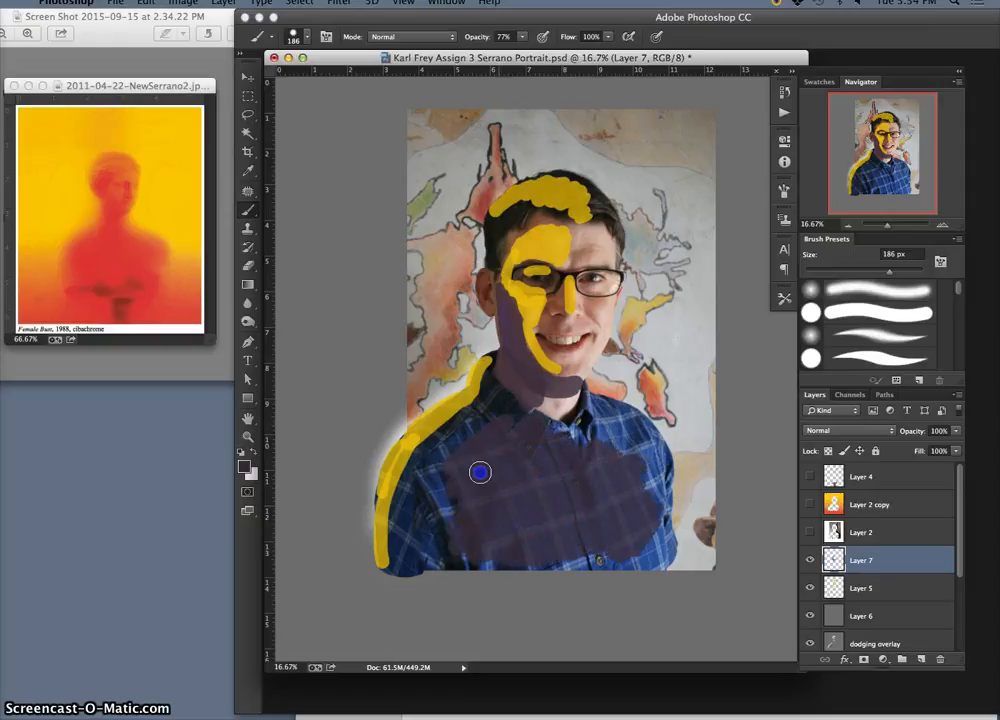
pyautogui.moveTo(523, 561); pyautogui.dragTo(447, 557)
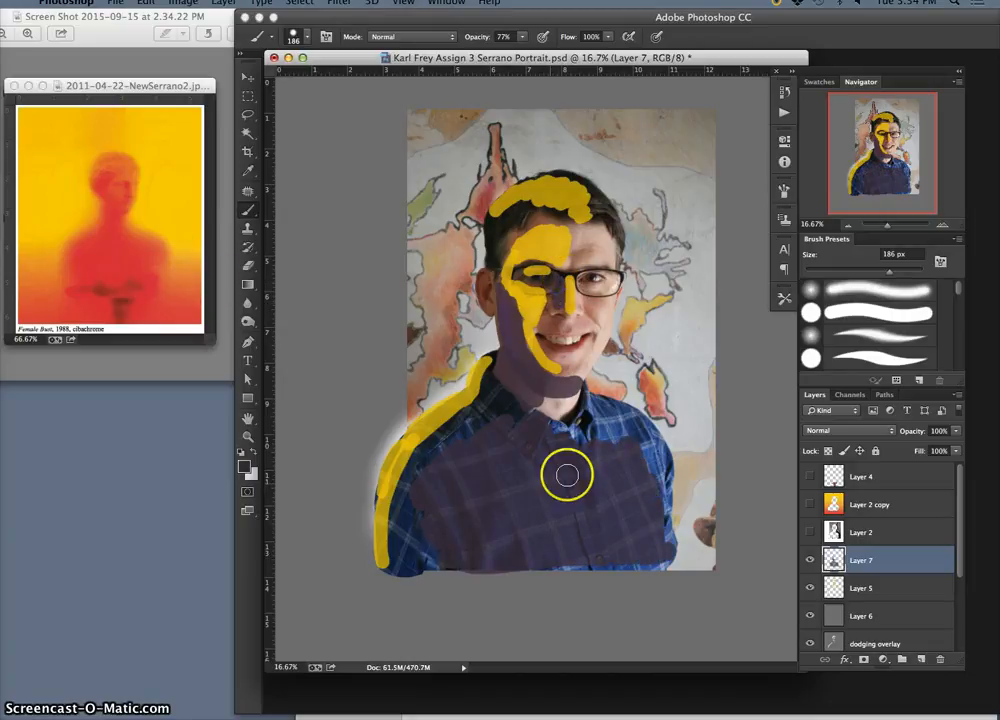
# Compare the portrait with and without the yellow marks, and paint purple shadow marks over the ear and eyes.
pyautogui.click(810, 588)
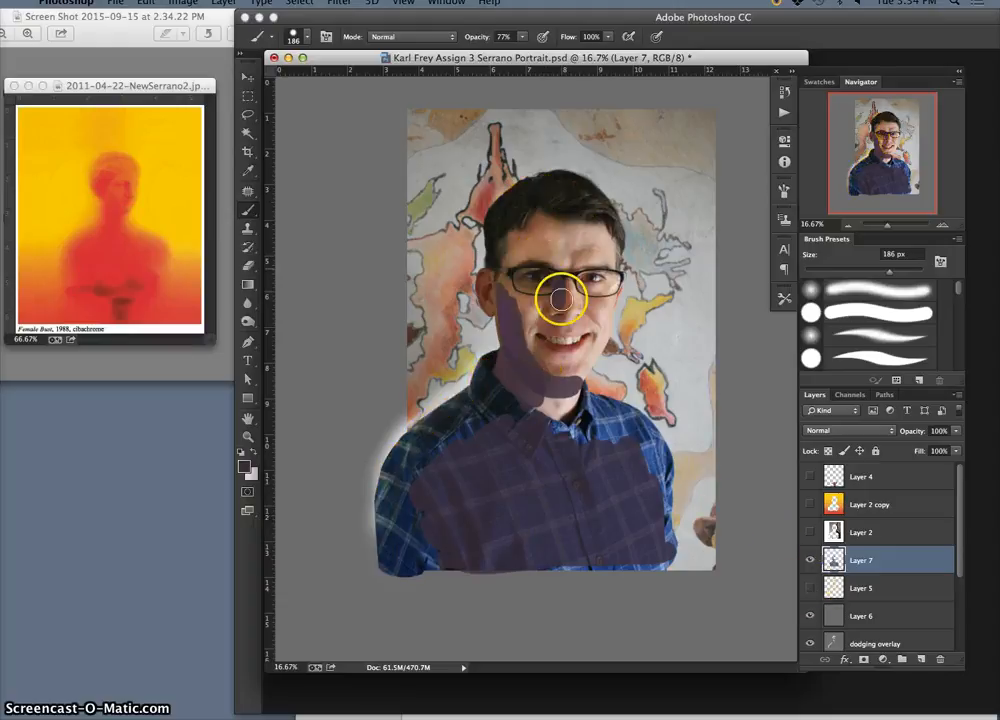
pyautogui.click(810, 588)
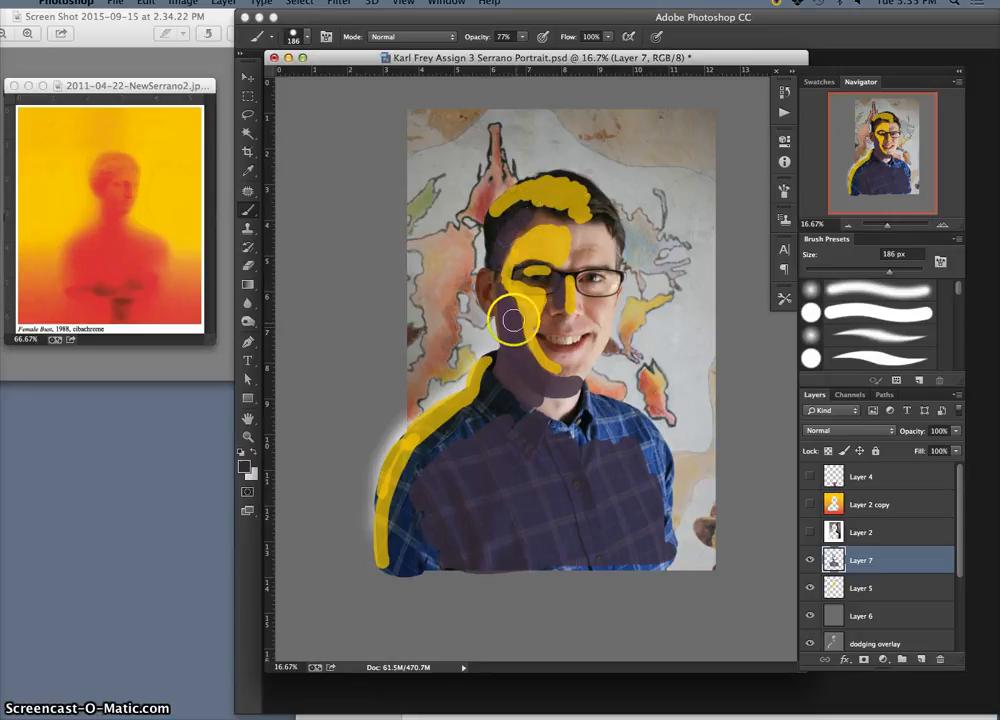
pyautogui.click(487, 301)
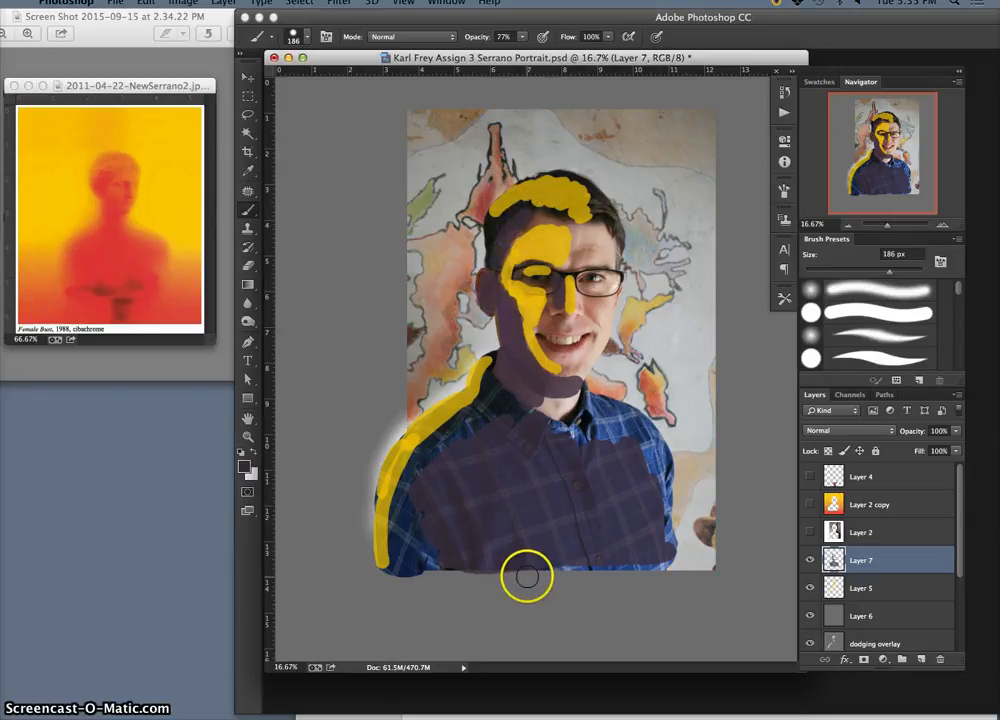
pyautogui.click(590, 279)
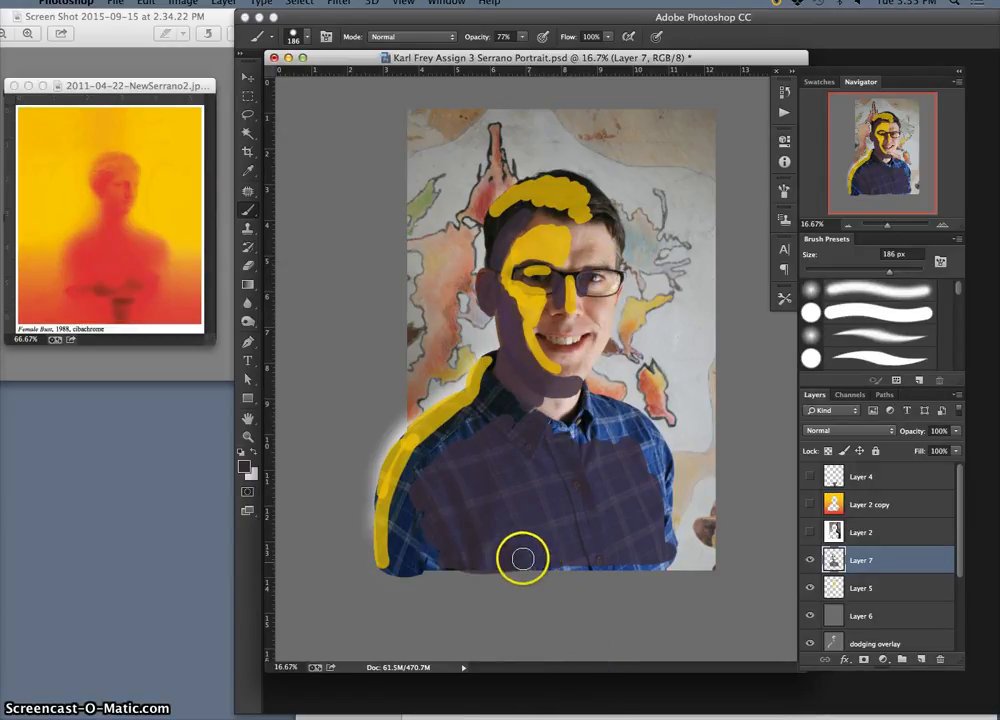
# Extend the purple shadow marks below the shirt's bottom edge, and cover more of the neck and the upper lip.
pyautogui.moveTo(565, 580); pyautogui.dragTo(512, 564)
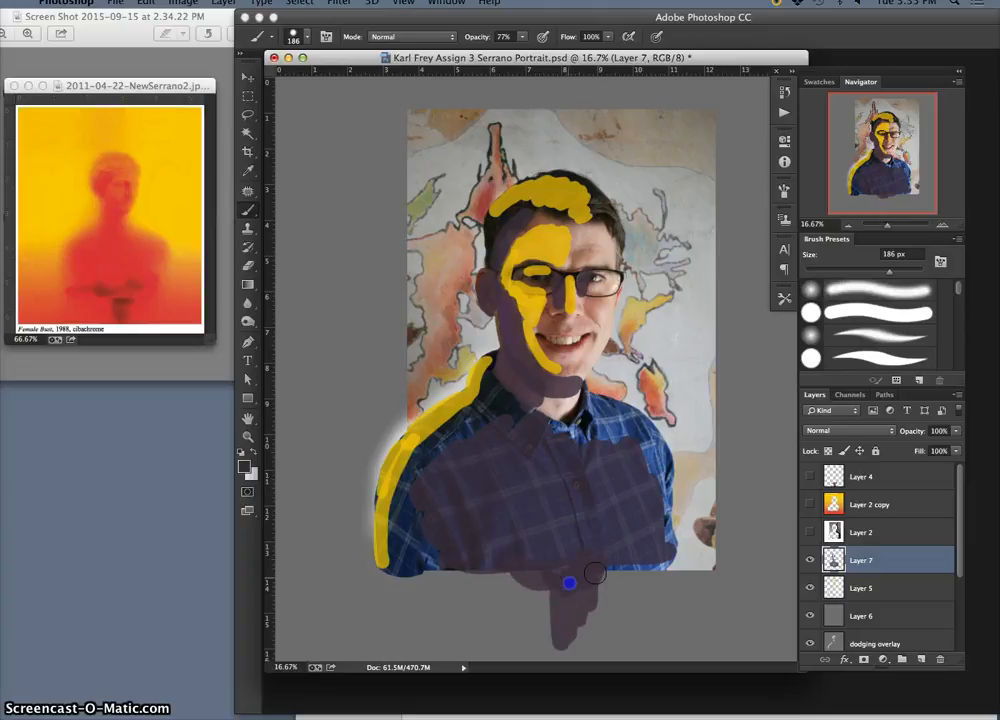
pyautogui.moveTo(463, 549); pyautogui.dragTo(440, 558)
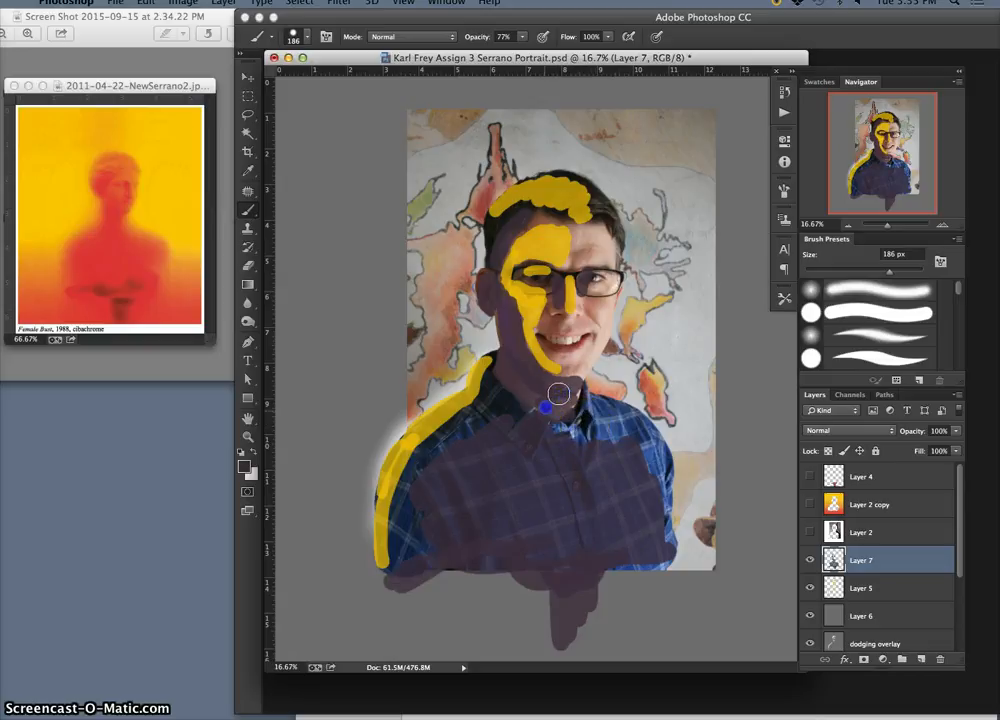
pyautogui.moveTo(566, 441)
pyautogui.mouseDown()
pyautogui.moveTo(609, 664)
pyautogui.moveTo(598, 388)
pyautogui.moveTo(595, 507)
pyautogui.moveTo(610, 572)
pyautogui.moveTo(567, 460)
pyautogui.moveTo(550, 261)
pyautogui.moveTo(571, 410)
pyautogui.moveTo(532, 318)
pyautogui.moveTo(578, 361)
pyautogui.moveTo(550, 461)
pyautogui.moveTo(554, 405)
pyautogui.moveTo(575, 394)
pyautogui.moveTo(573, 434)
pyautogui.moveTo(595, 366)
pyautogui.moveTo(565, 368)
pyautogui.moveTo(577, 336)
pyautogui.mouseUp()
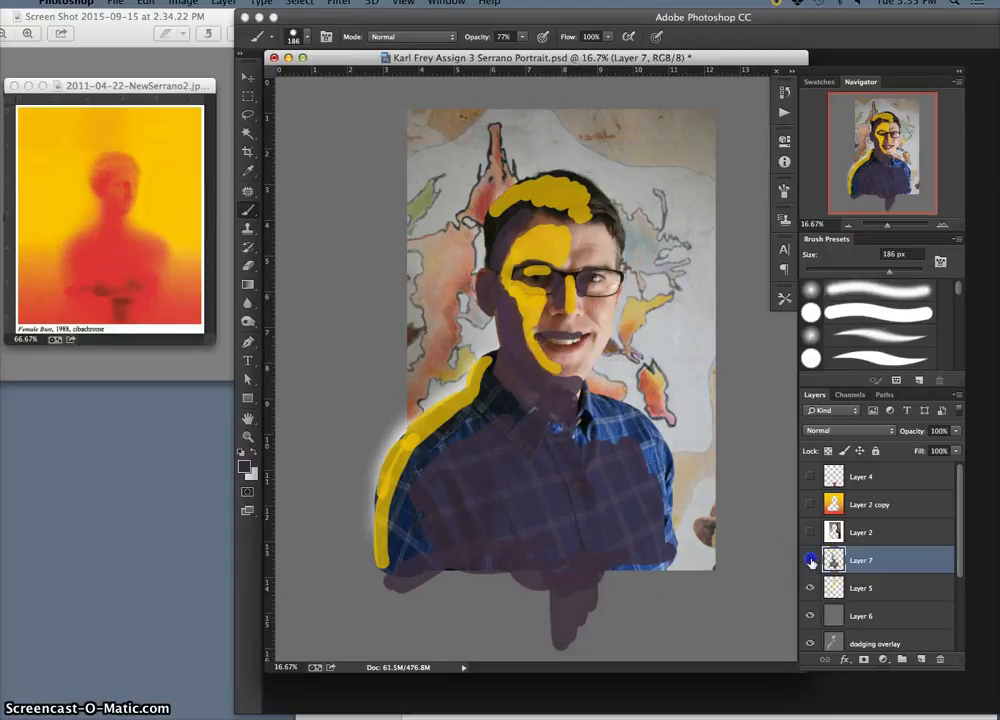
# Hide the yellow marks on Layer 5 and the purple marks on Layer 7, and make Layer 6 the active layer.
pyautogui.click(810, 589)
pyautogui.click(594, 407)
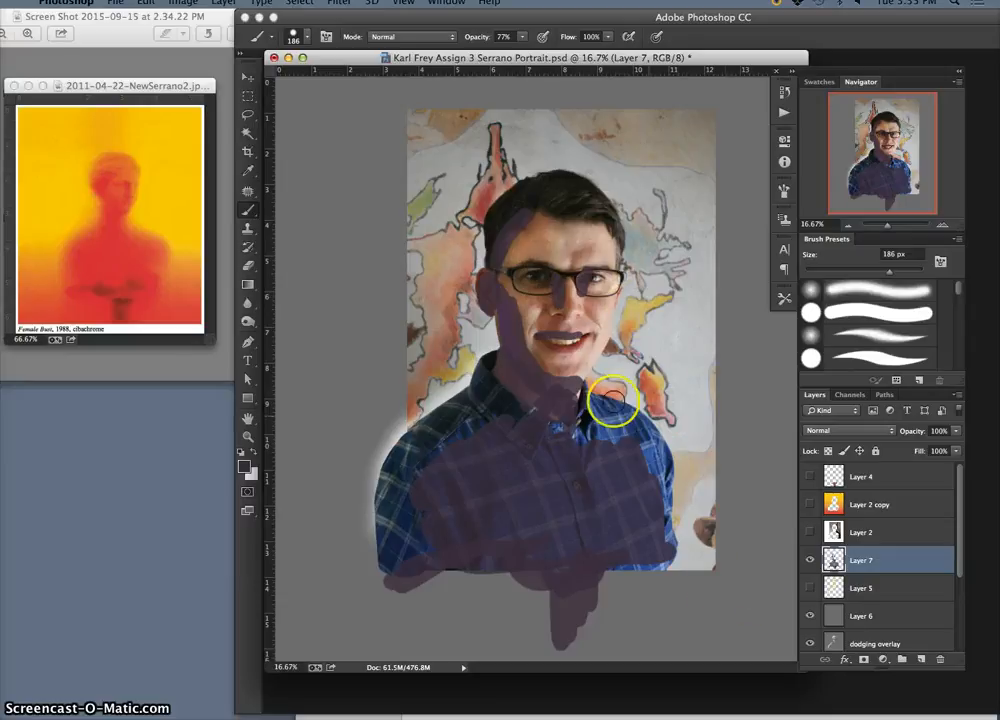
pyautogui.click(810, 561)
pyautogui.click(855, 612)
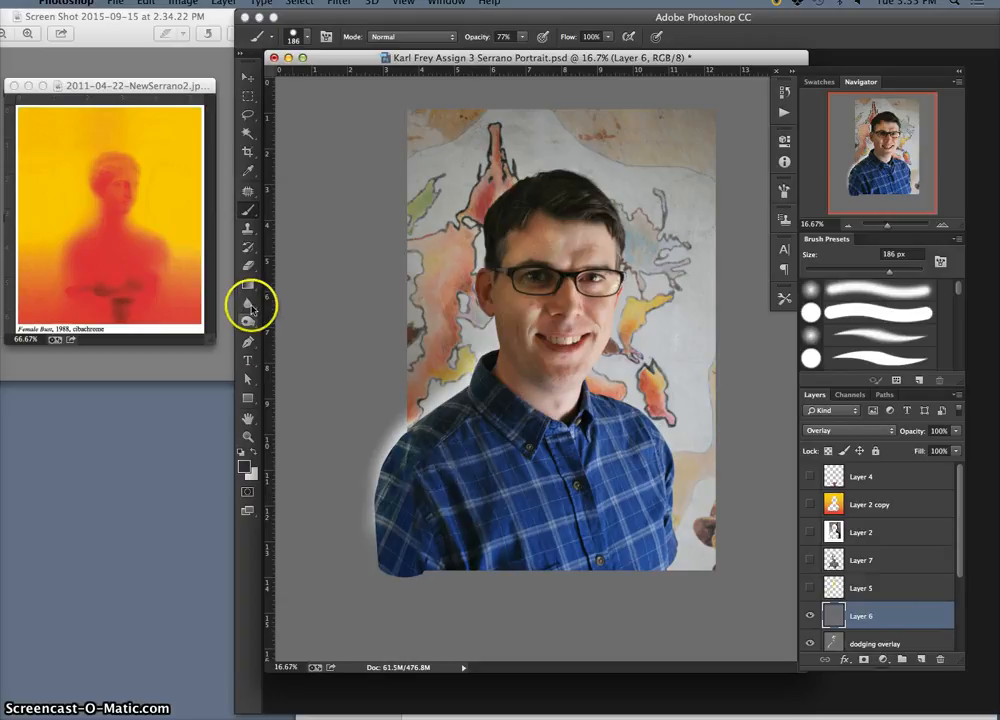
# Check the purple guide marks, and darken the man's temple, forehead and nose with the Burn tool on Midtones at 10% exposure.
pyautogui.click(248, 322)
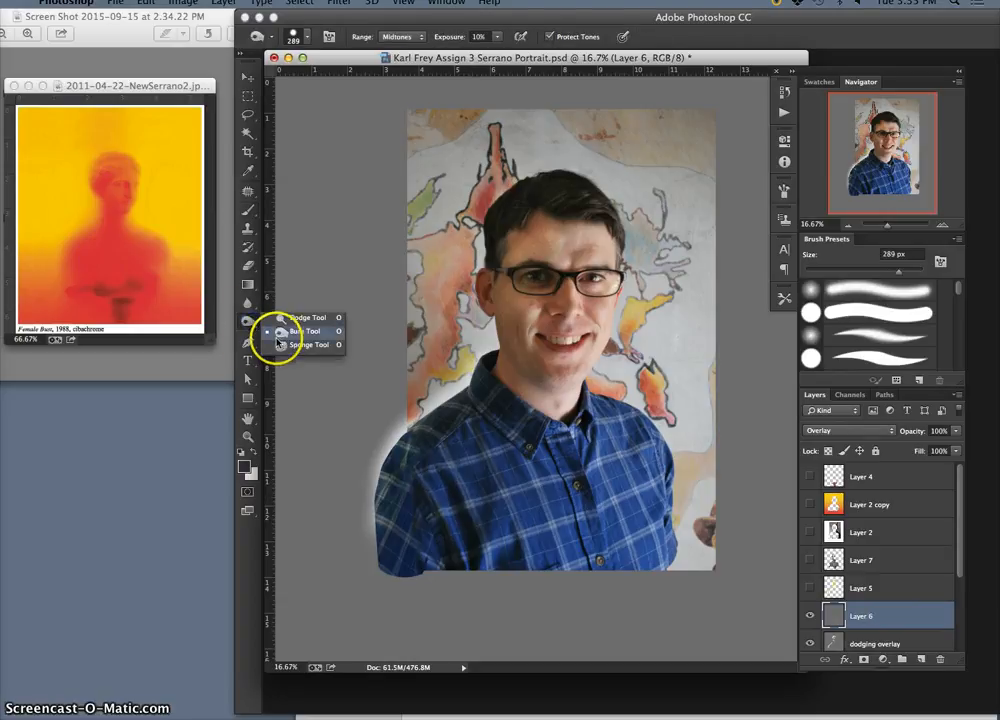
pyautogui.click(300, 331)
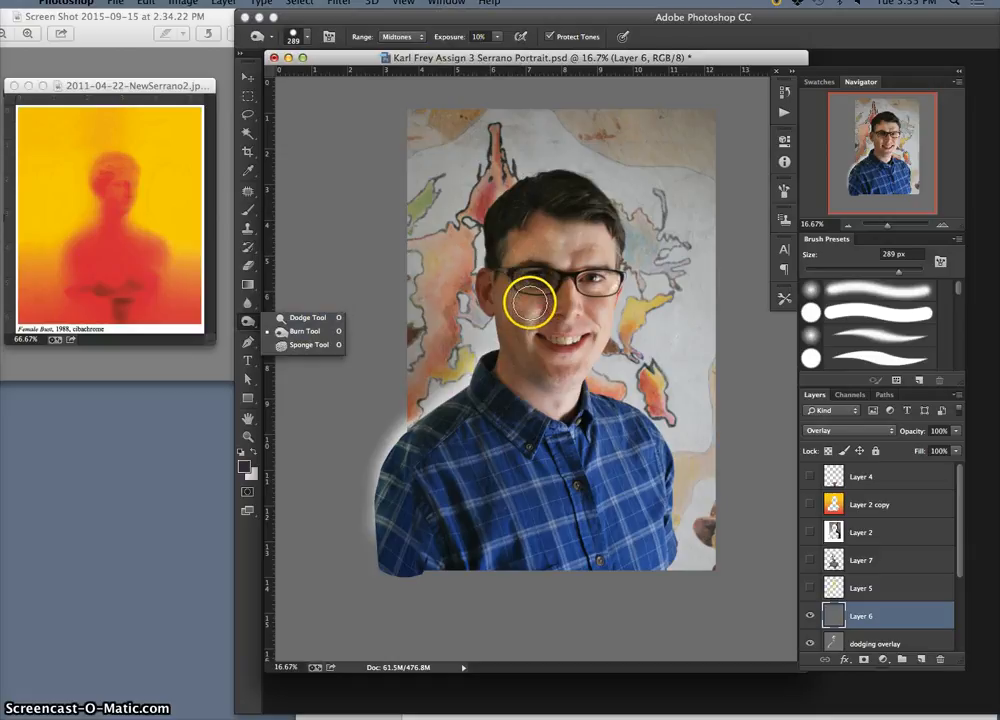
pyautogui.click(811, 561)
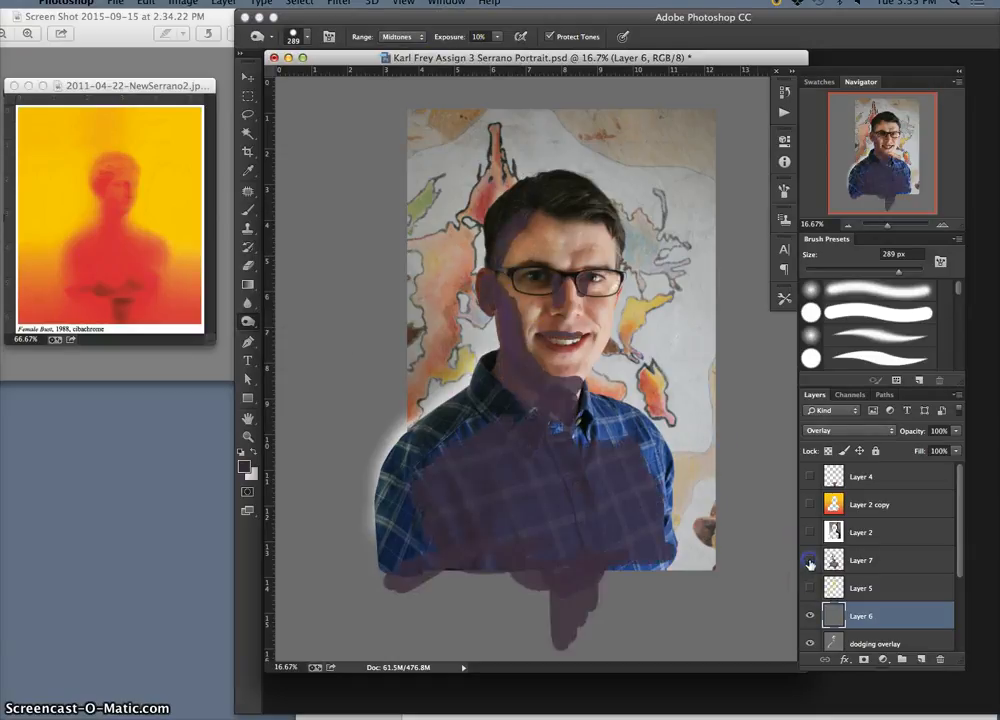
pyautogui.click(811, 561)
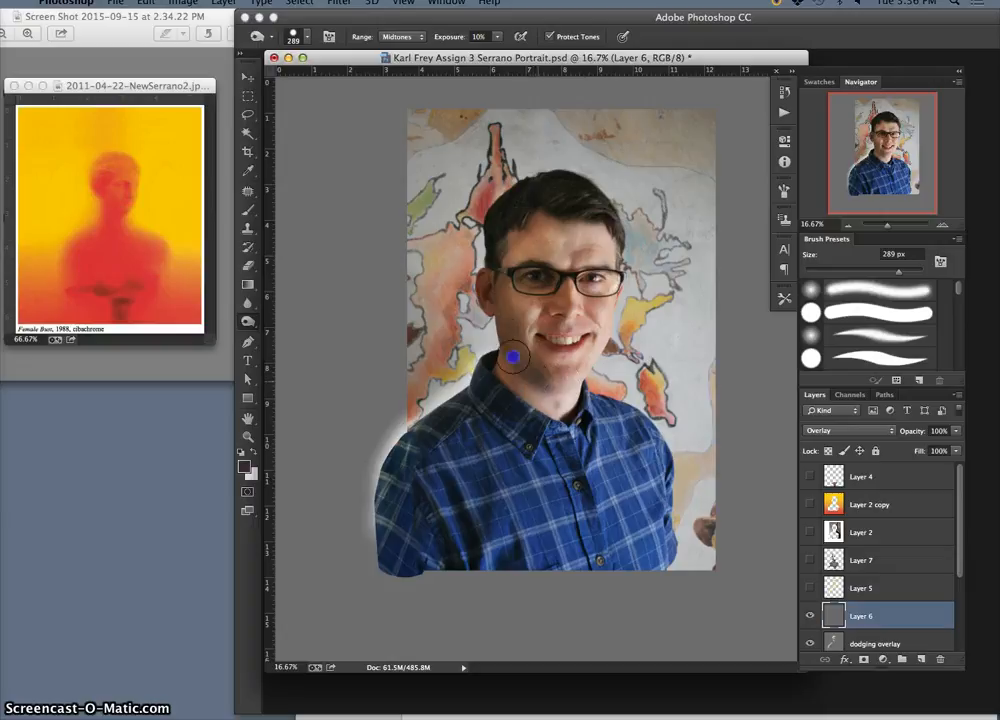
pyautogui.moveTo(508, 263)
pyautogui.mouseDown()
pyautogui.moveTo(536, 257)
pyautogui.moveTo(549, 219)
pyautogui.moveTo(504, 234)
pyautogui.moveTo(504, 248)
pyautogui.moveTo(527, 203)
pyautogui.moveTo(510, 240)
pyautogui.mouseUp()
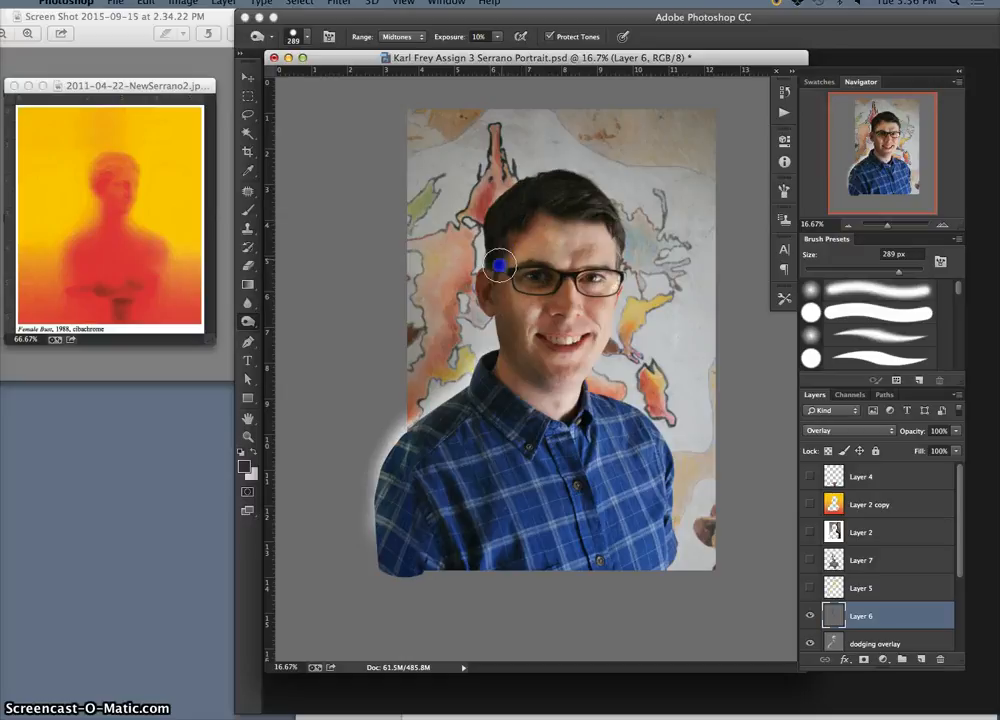
pyautogui.moveTo(540, 222)
pyautogui.mouseDown()
pyautogui.moveTo(523, 275)
pyautogui.moveTo(537, 272)
pyautogui.moveTo(521, 274)
pyautogui.moveTo(574, 283)
pyautogui.moveTo(563, 313)
pyautogui.mouseUp()
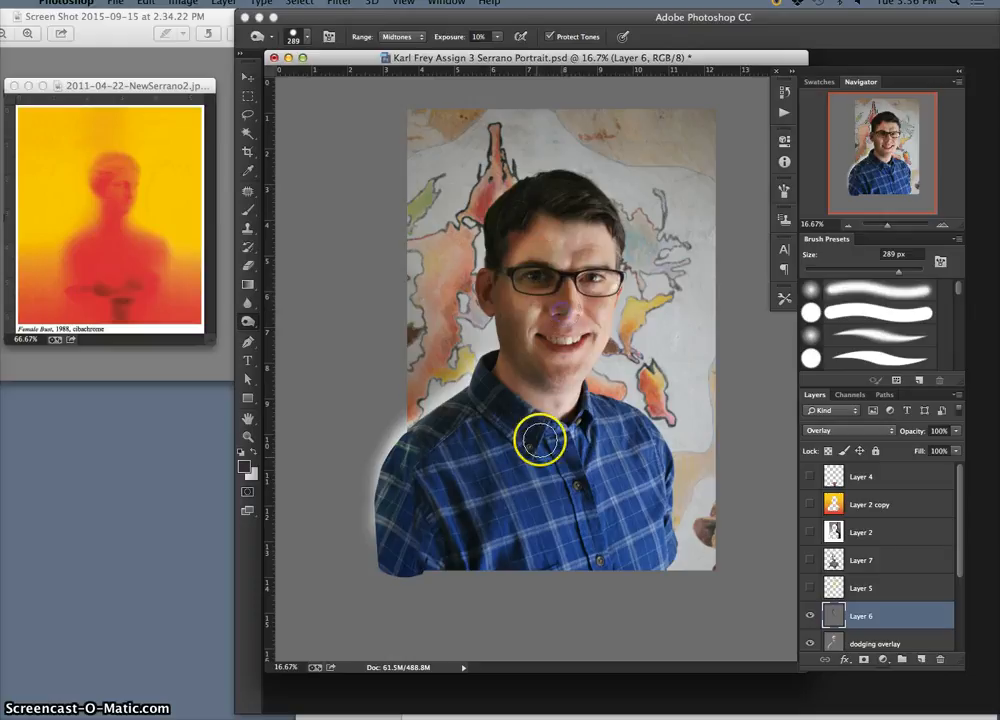
# Burn the shadows around the nose, cheek, jaw and neck on Layer 6.
pyautogui.moveTo(540, 440)
pyautogui.mouseDown()
pyautogui.moveTo(569, 368)
pyautogui.moveTo(562, 320)
pyautogui.mouseUp()
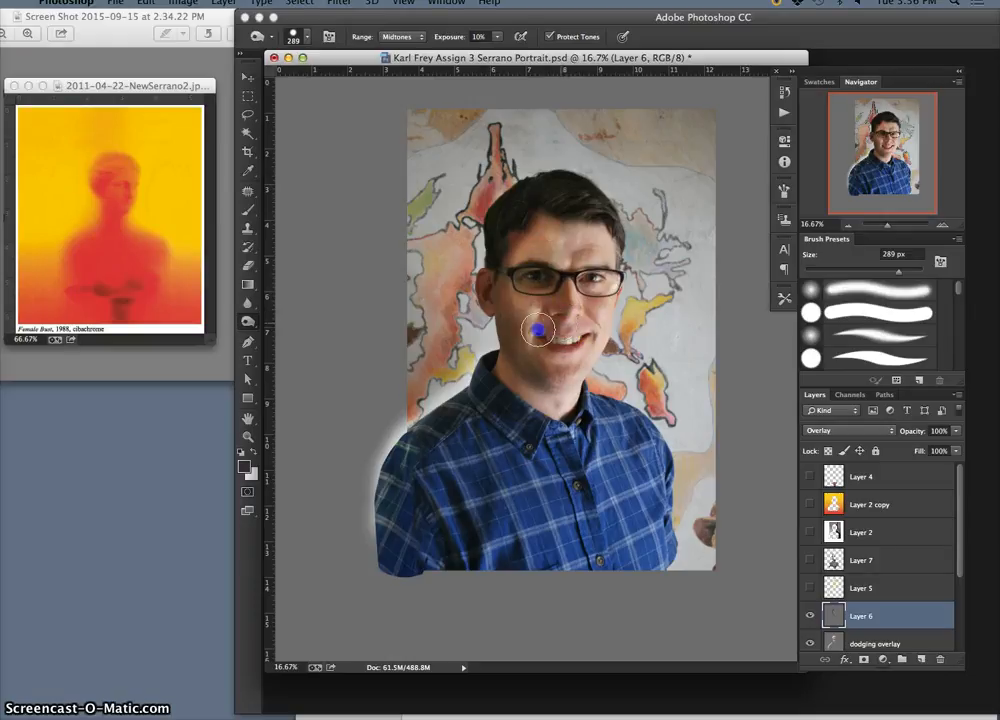
pyautogui.moveTo(535, 413)
pyautogui.mouseDown()
pyautogui.moveTo(576, 384)
pyautogui.moveTo(543, 342)
pyautogui.moveTo(575, 338)
pyautogui.moveTo(549, 339)
pyautogui.moveTo(516, 292)
pyautogui.moveTo(529, 397)
pyautogui.moveTo(507, 384)
pyautogui.moveTo(509, 373)
pyautogui.moveTo(518, 389)
pyautogui.mouseUp()
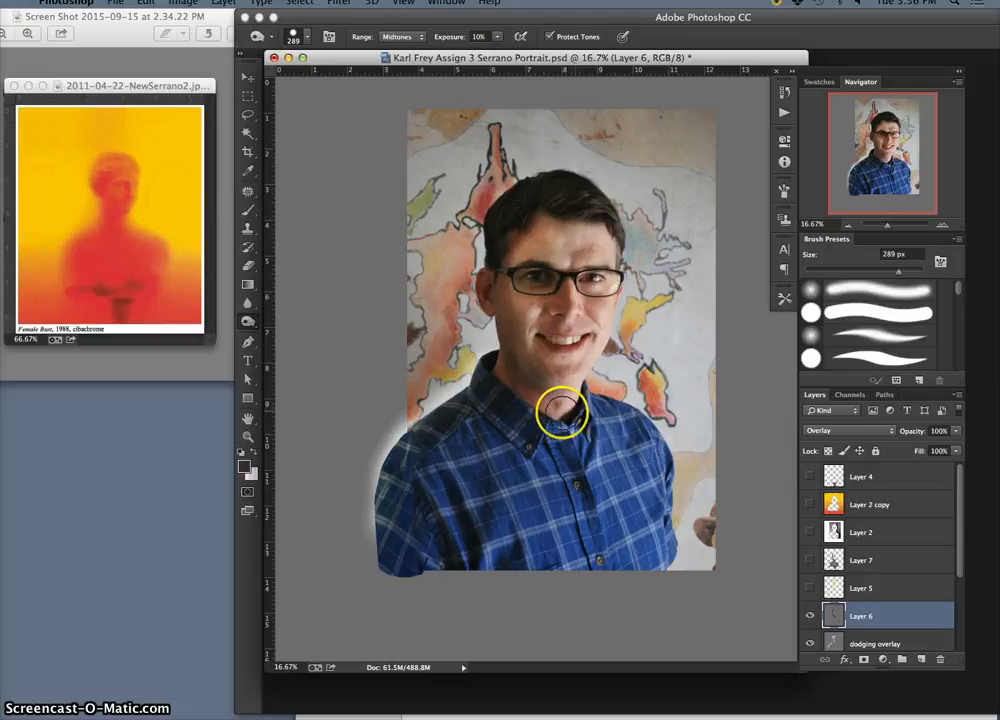
pyautogui.moveTo(549, 395); pyautogui.dragTo(560, 394)
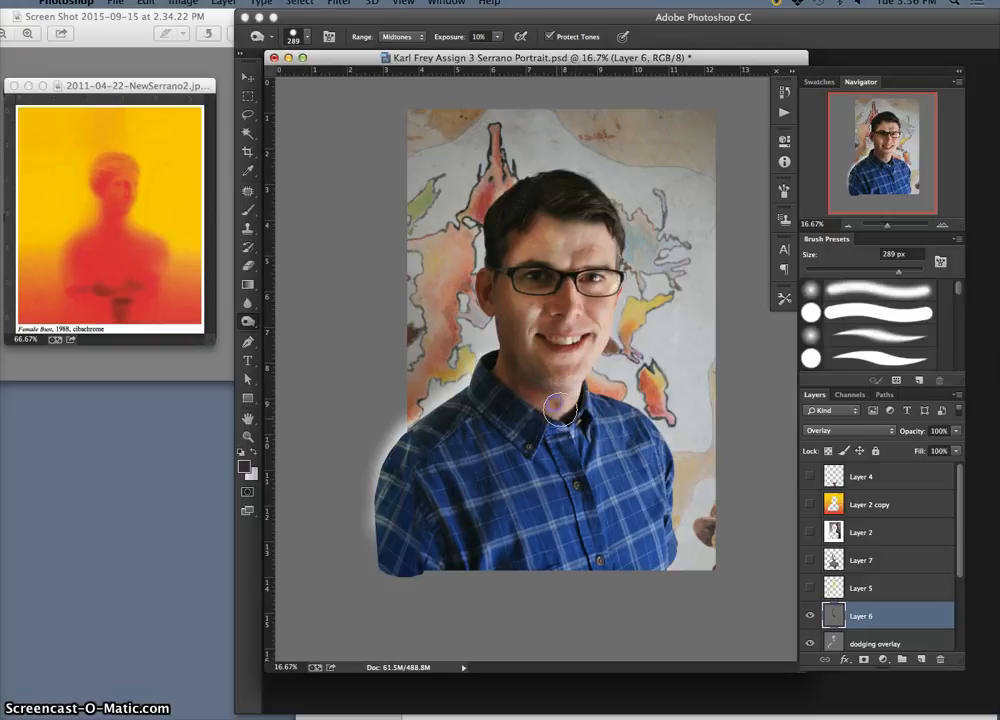
# Set the Burn tool's range to Highlights and darken the neck above the collar on Layer 6.
pyautogui.click(405, 37)
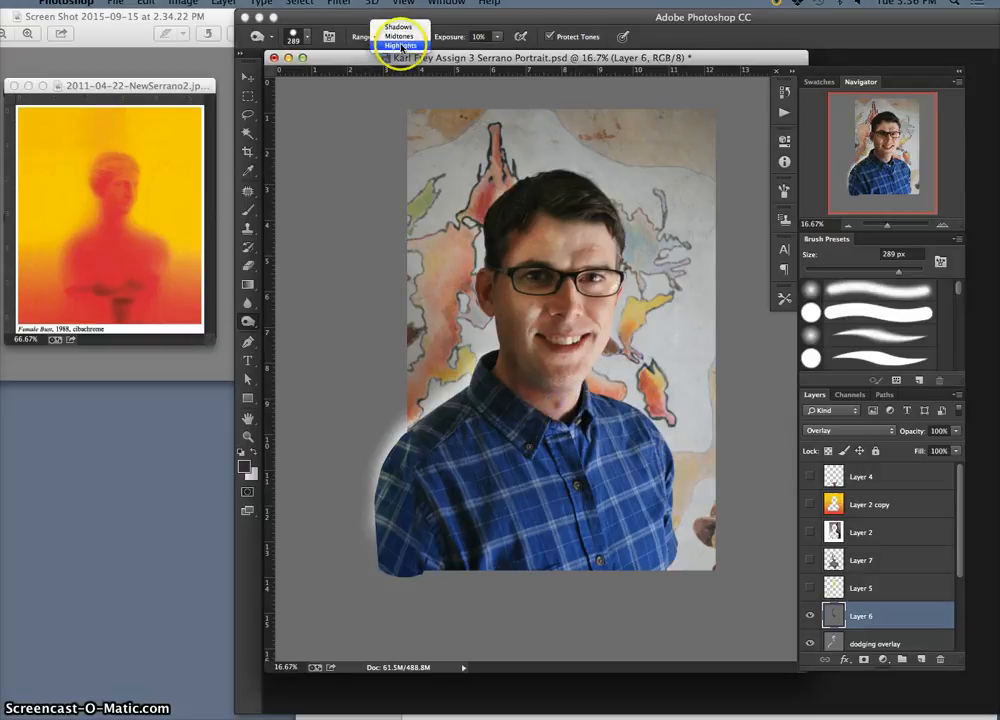
pyautogui.click(400, 45)
pyautogui.moveTo(558, 400); pyautogui.dragTo(562, 398)
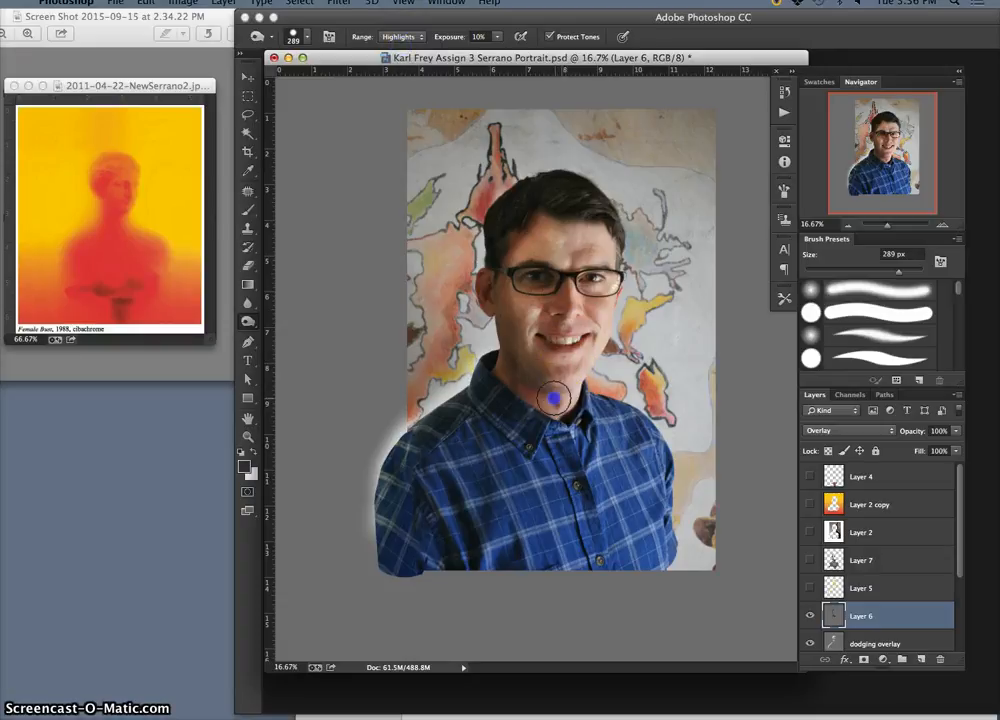
pyautogui.moveTo(563, 405); pyautogui.dragTo(560, 408)
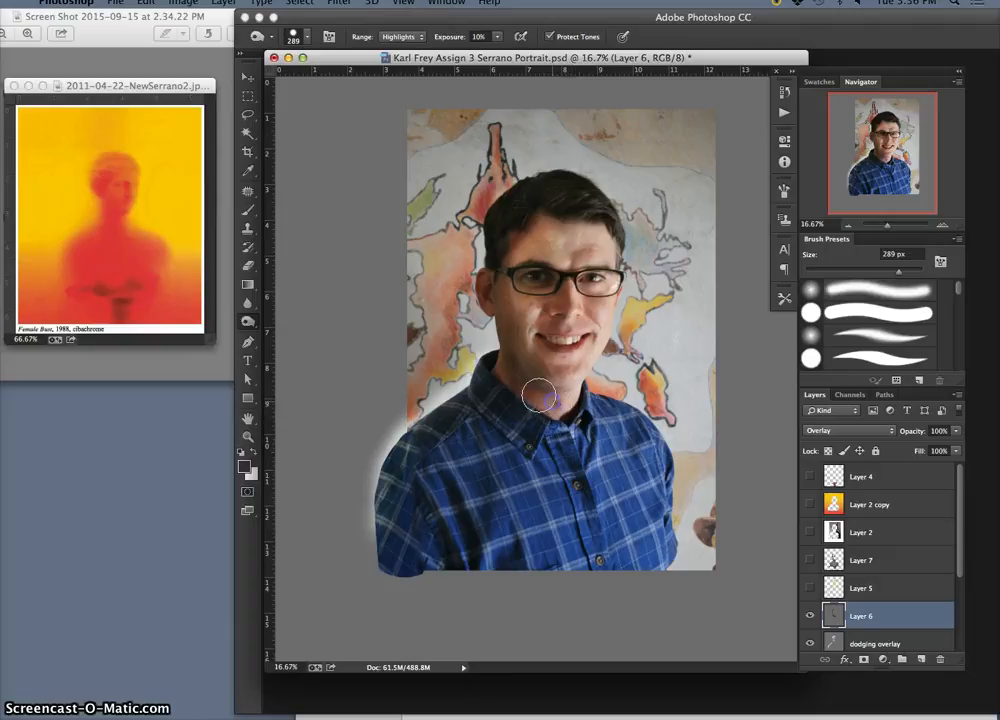
pyautogui.moveTo(549, 410); pyautogui.dragTo(556, 407)
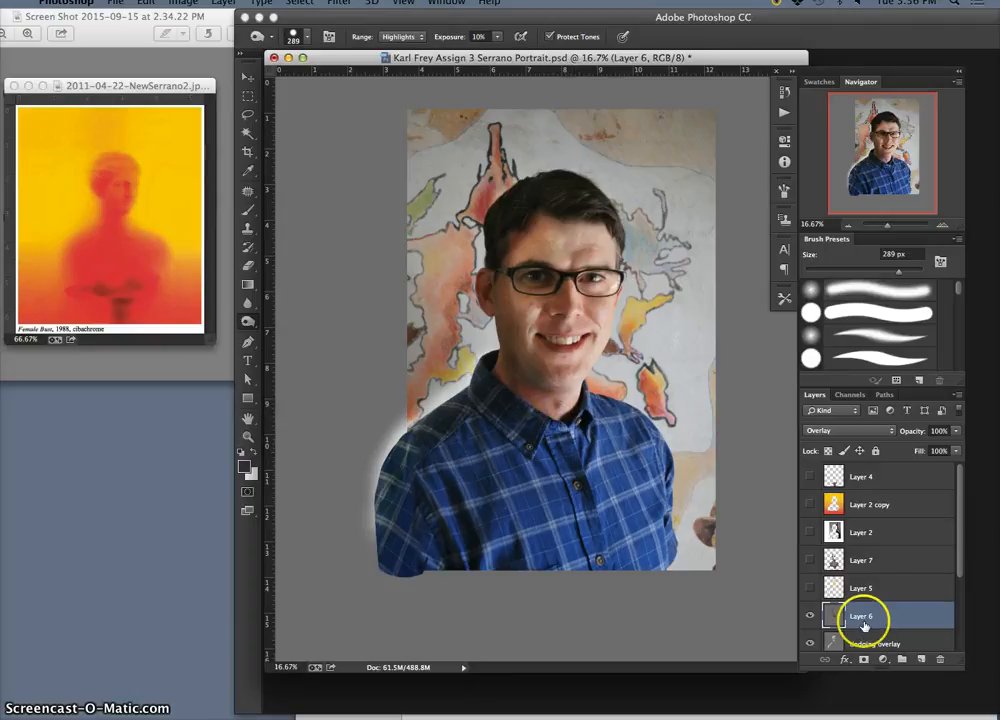
# Make Layer 3 copy the active layer and burn the neck and collar directly on it.
pyautogui.moveTo(960, 562); pyautogui.dragTo(961, 584)
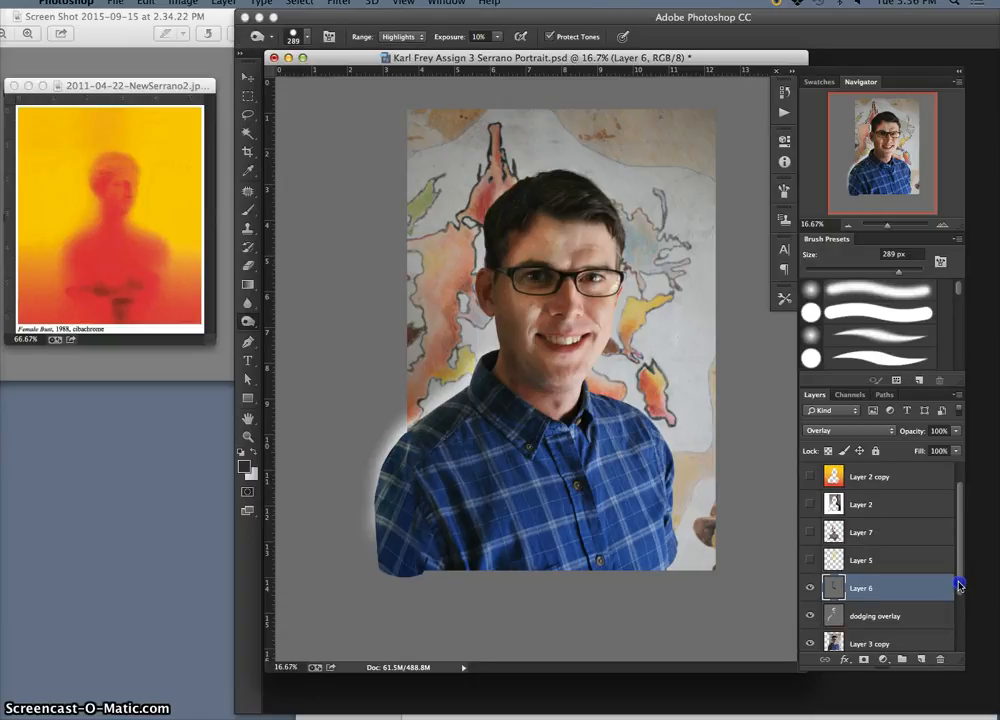
pyautogui.click(884, 641)
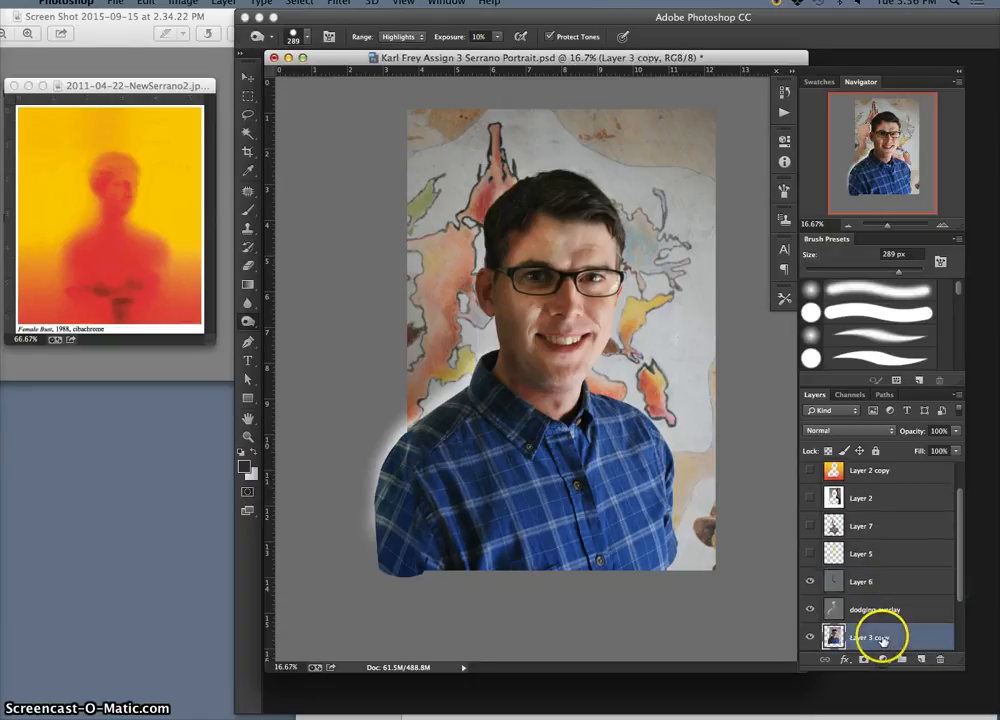
pyautogui.moveTo(560, 400)
pyautogui.mouseDown()
pyautogui.moveTo(534, 433)
pyautogui.moveTo(489, 420)
pyautogui.mouseUp()
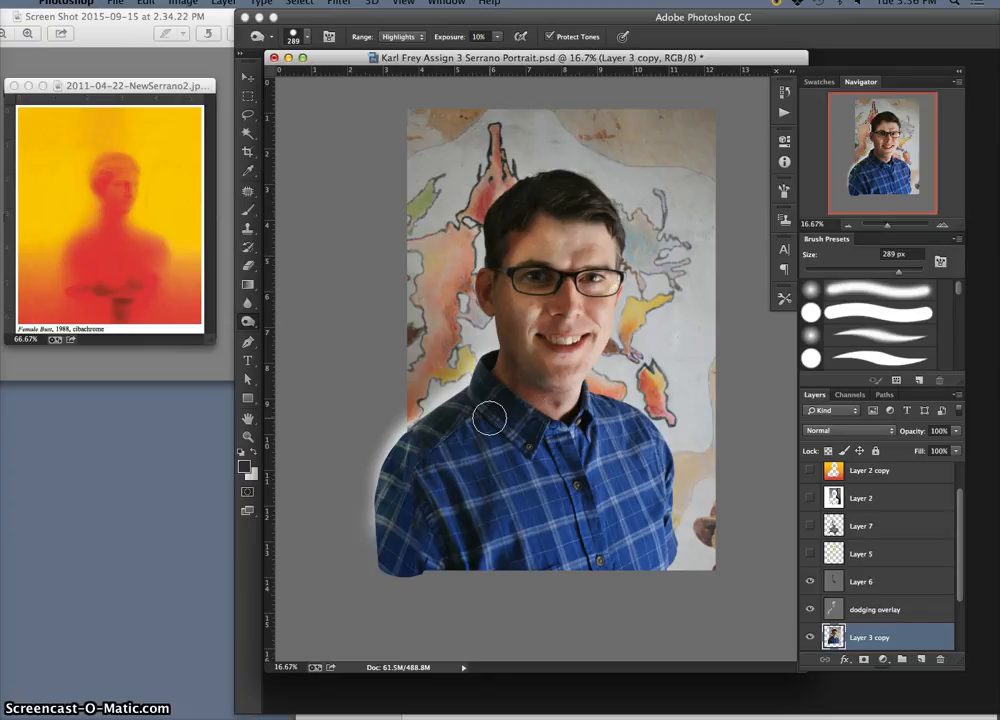
# Return to Layer 6, lower the Burn tool's exposure to 5%, and darken the neck again.
pyautogui.hotkey('alt', ']')
pyautogui.hotkey('alt', ']')
pyautogui.click(497, 36)
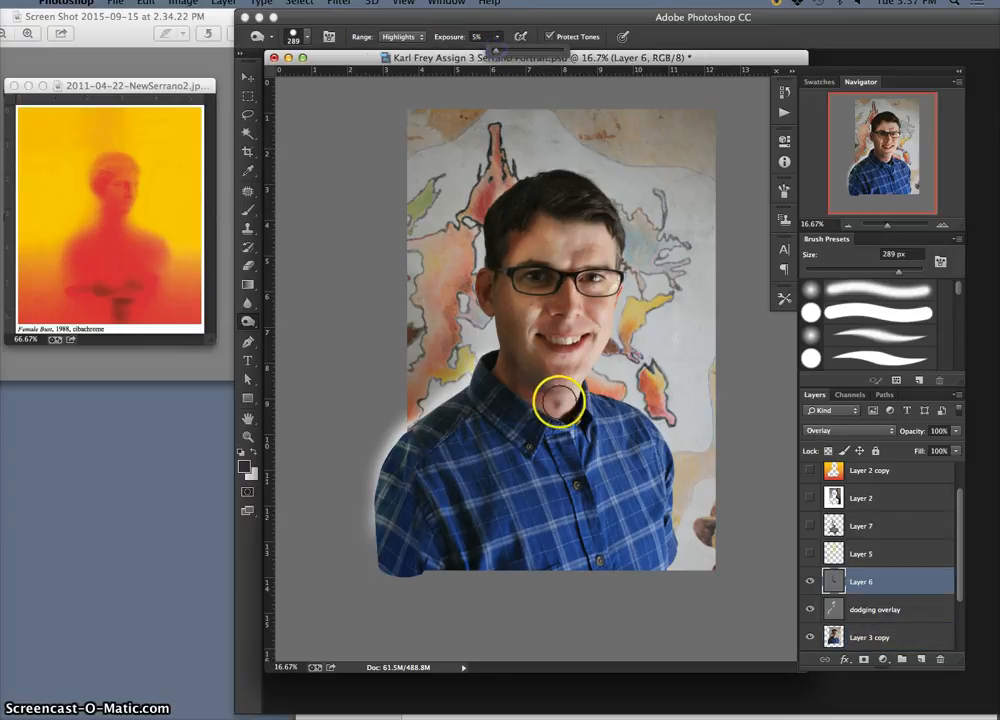
pyautogui.click(551, 407)
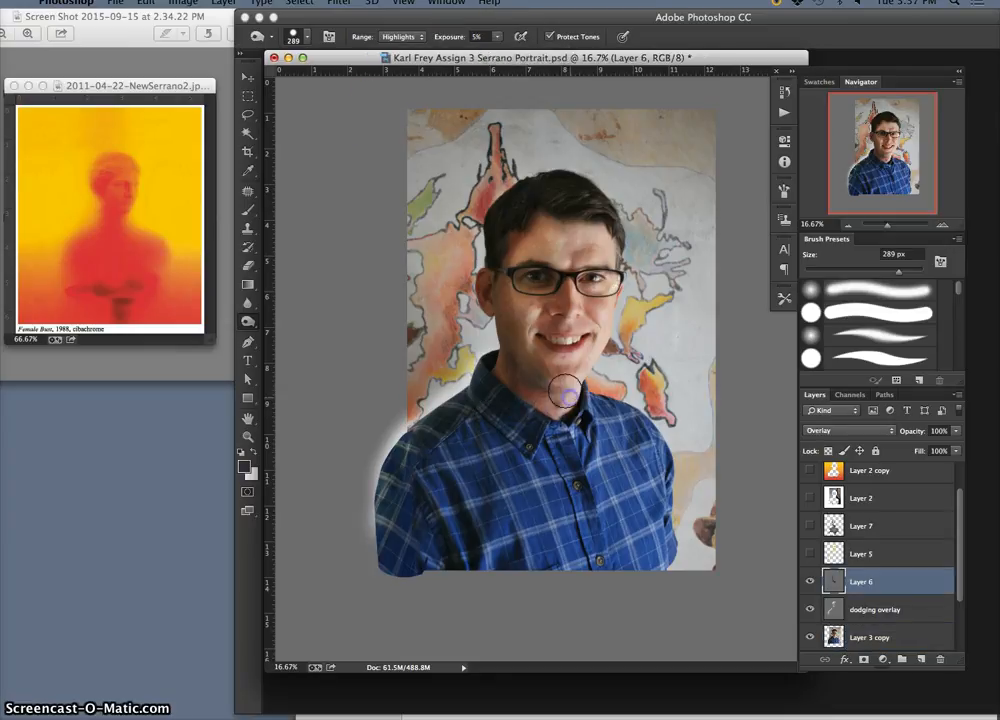
# Set the burn range to Midtones and darken the neck, chin and upper lip area directly on Layer 3 copy.
pyautogui.click(396, 36)
pyautogui.click(397, 27)
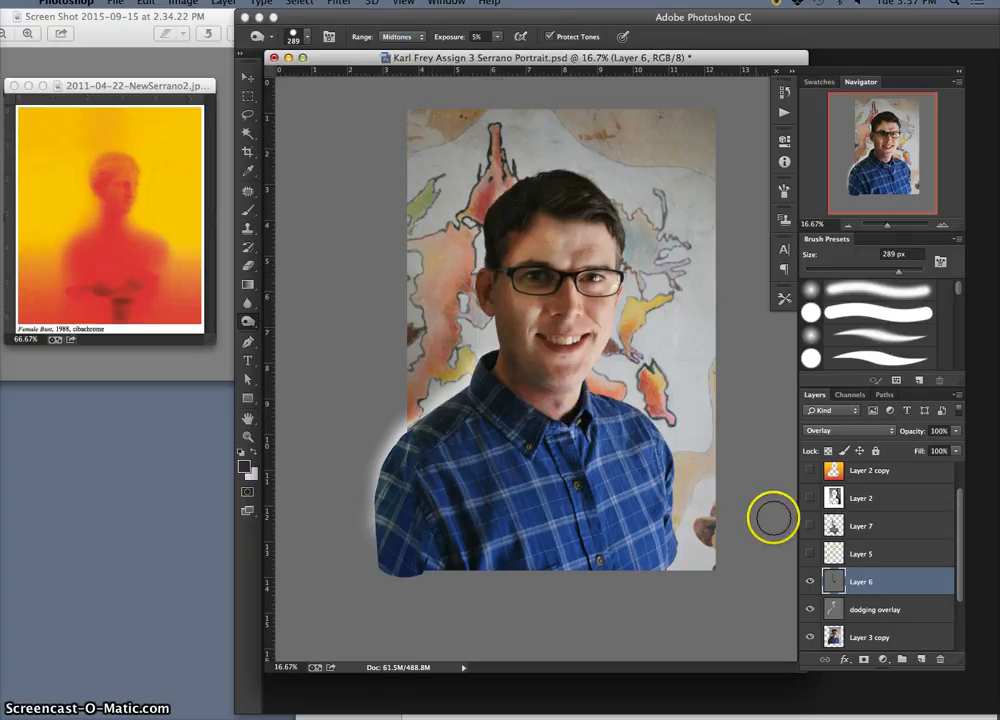
pyautogui.click(860, 637)
pyautogui.click(566, 398)
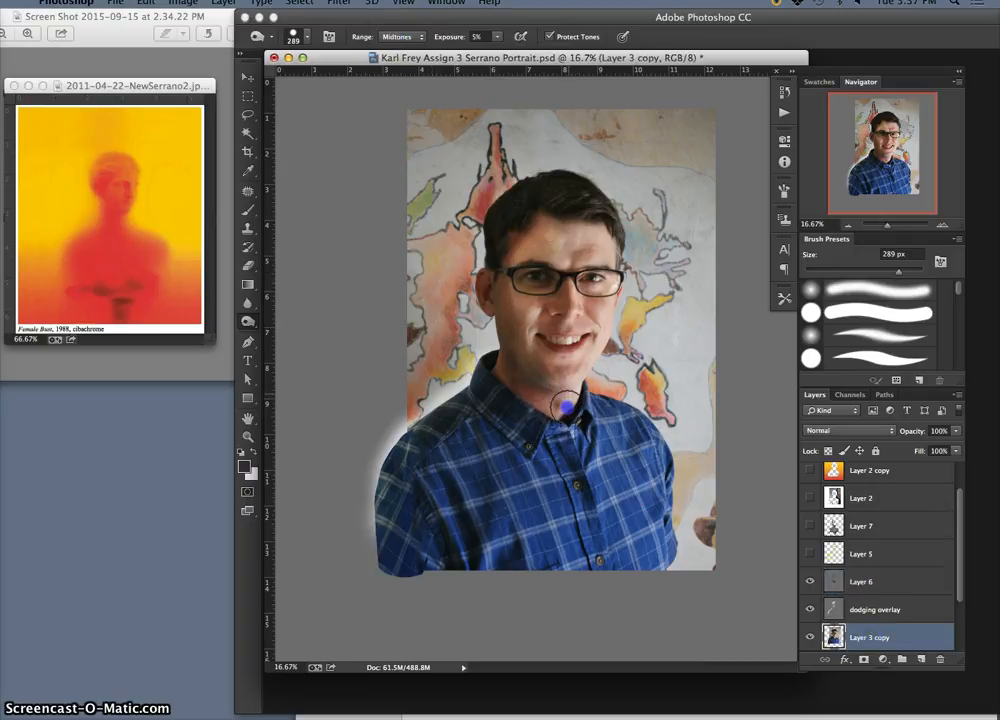
pyautogui.moveTo(552, 399)
pyautogui.mouseDown()
pyautogui.moveTo(536, 397)
pyautogui.moveTo(551, 397)
pyautogui.mouseUp()
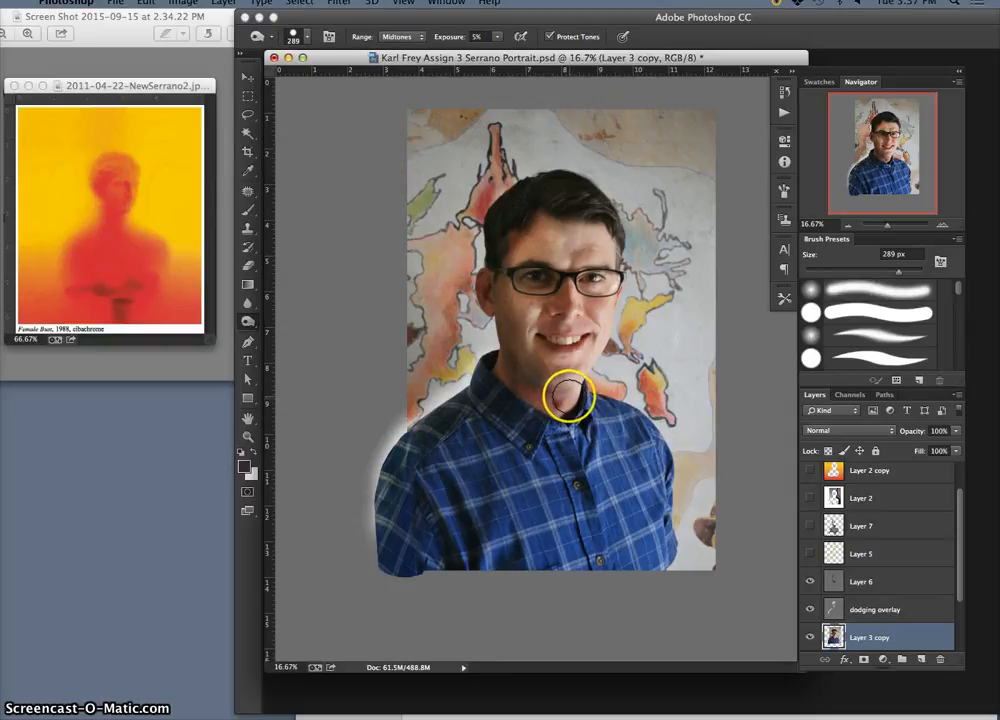
pyautogui.moveTo(569, 395); pyautogui.dragTo(569, 396)
pyautogui.click(549, 388)
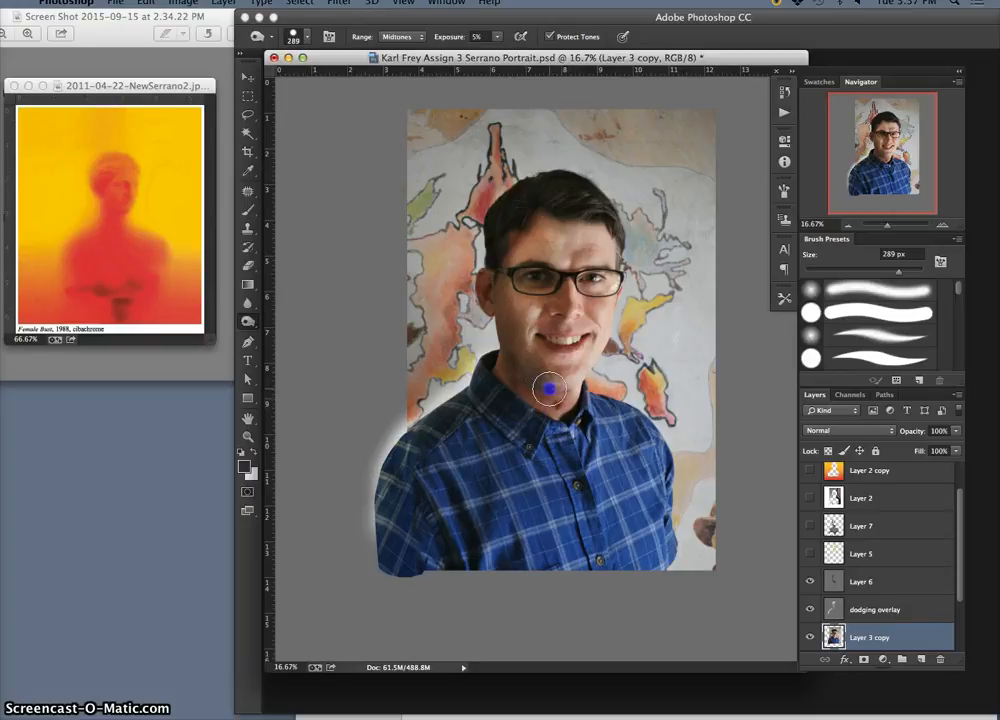
pyautogui.moveTo(583, 388)
pyautogui.mouseDown()
pyautogui.moveTo(585, 446)
pyautogui.moveTo(554, 296)
pyautogui.moveTo(547, 324)
pyautogui.moveTo(557, 318)
pyautogui.mouseUp()
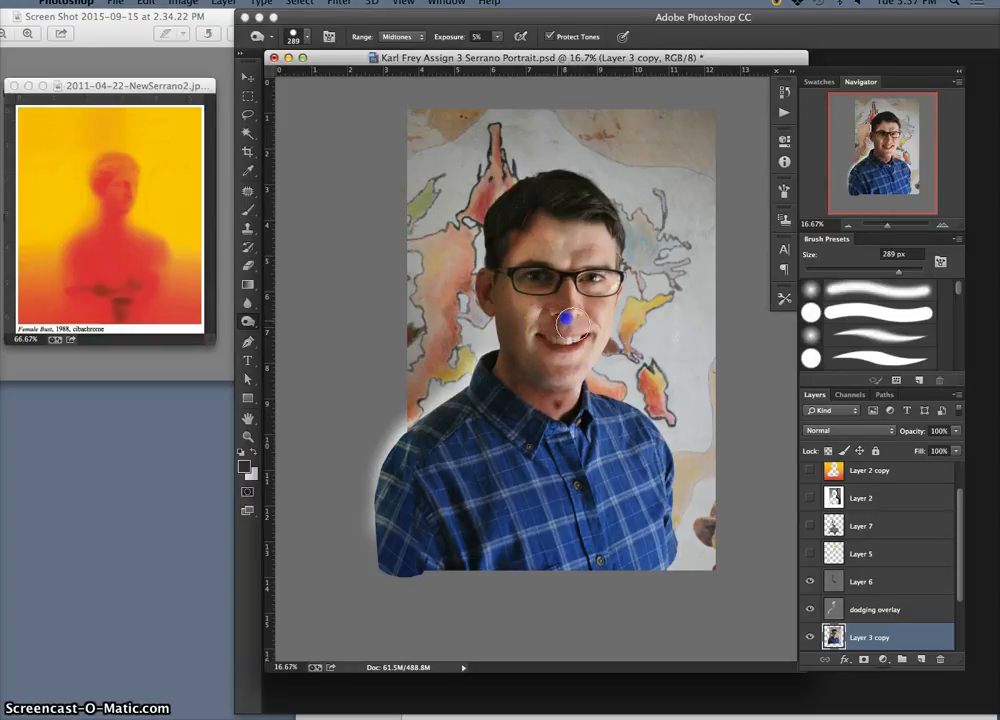
# Rename Layer 6 as "burn overlay".
pyautogui.click(876, 607)
pyautogui.click(860, 583)
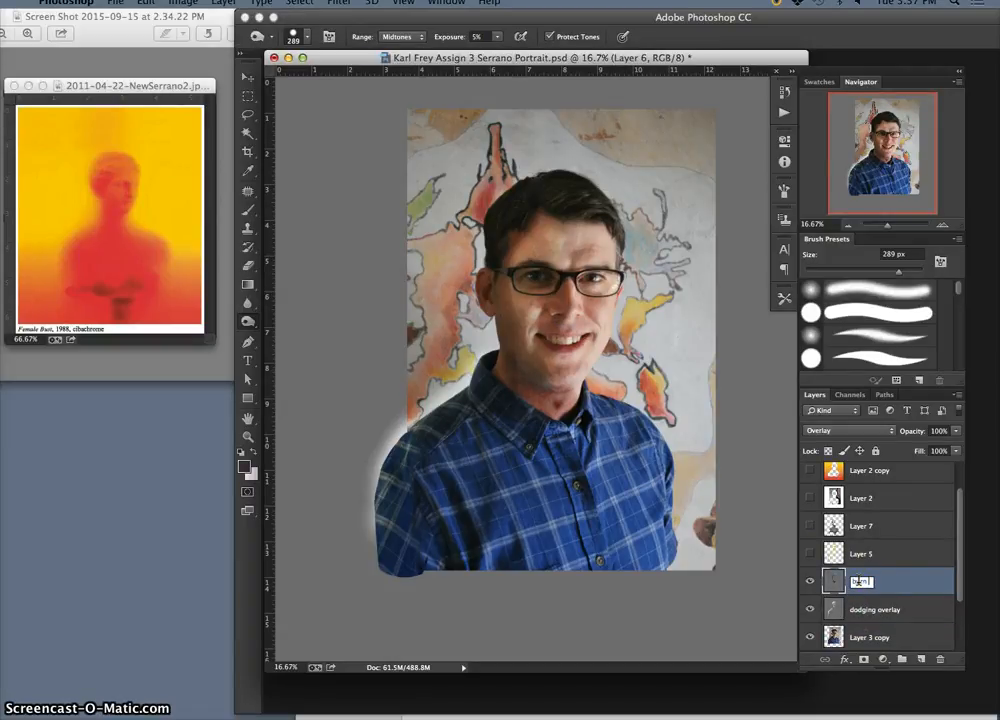
pyautogui.write('burn overlay')
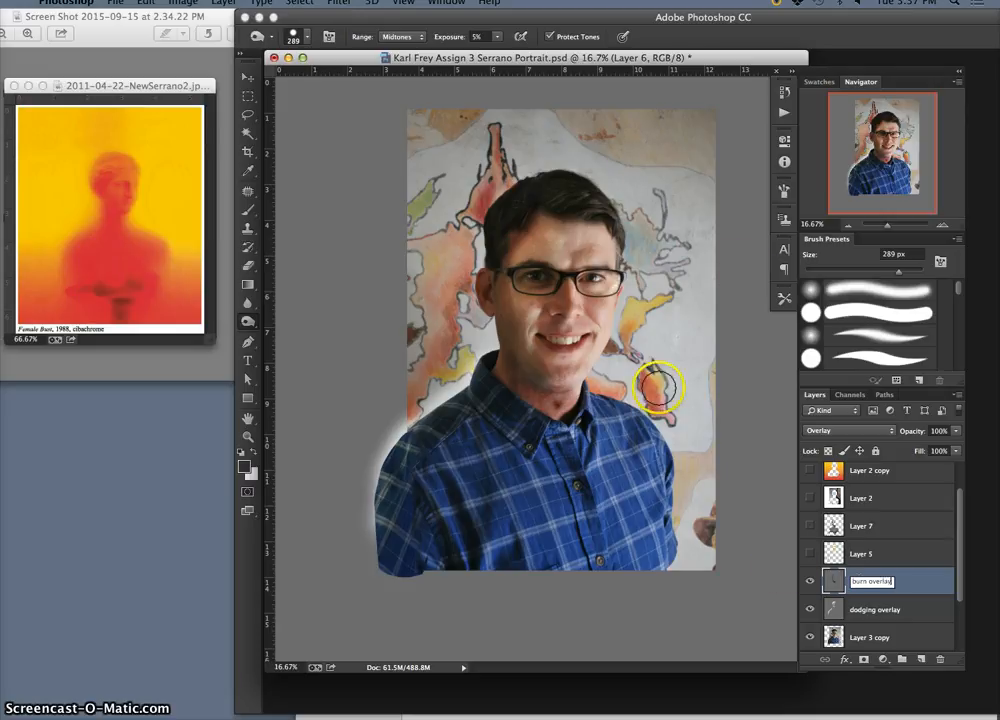
pyautogui.click(586, 311)
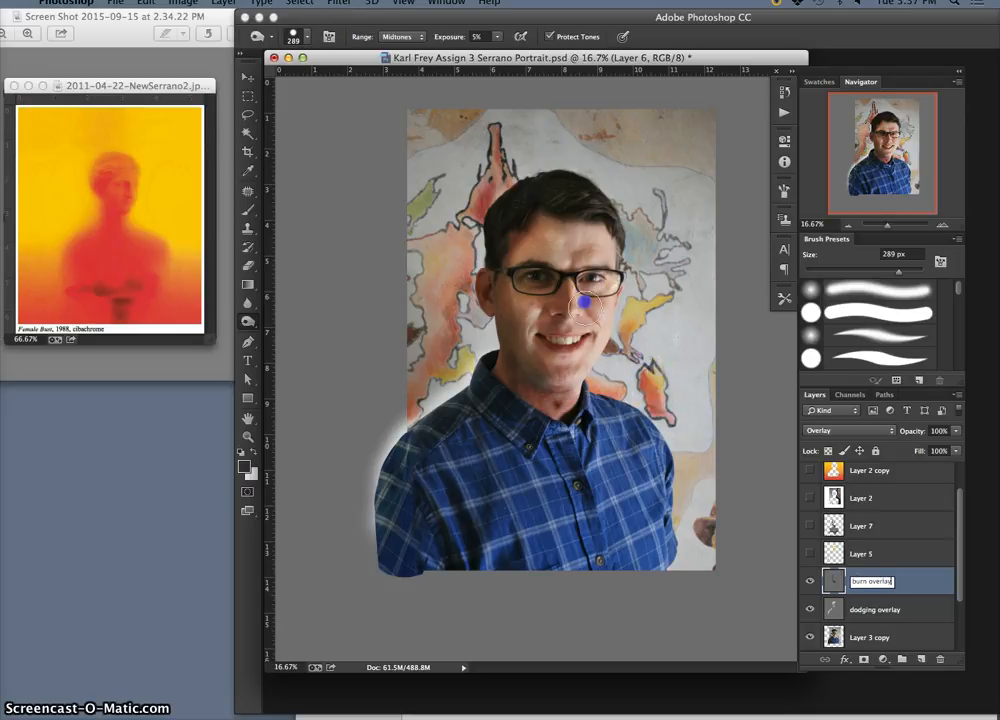
# Select Layer 3 copy and compare the portrait with that layer hidden and shown.
pyautogui.click(860, 640)
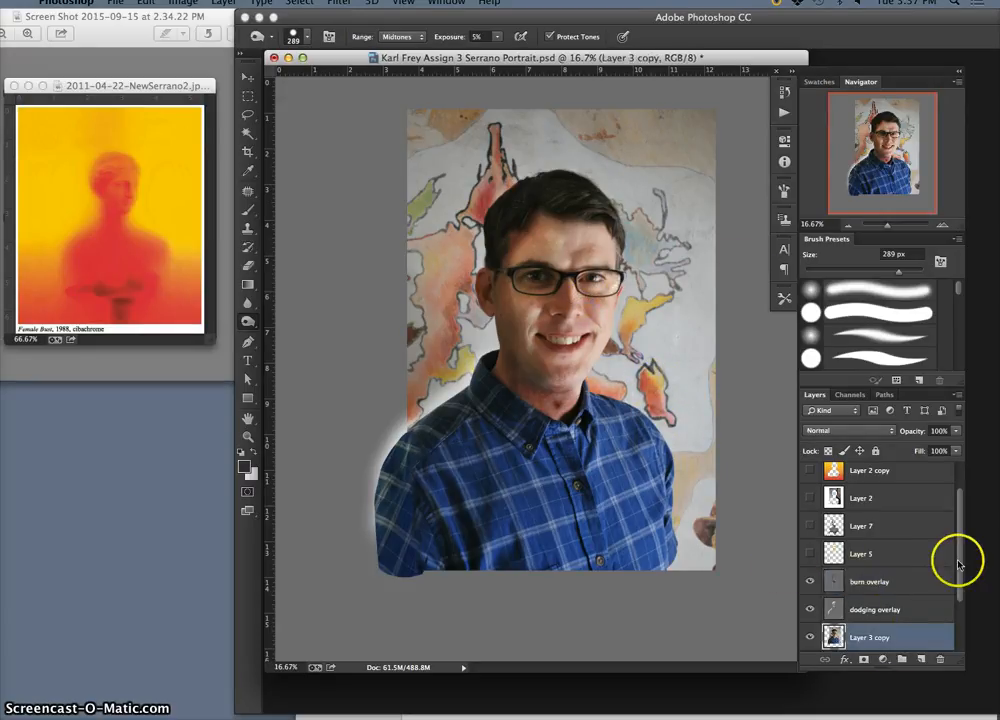
pyautogui.click(959, 567)
pyautogui.scroll(-1, 959, 567)
pyautogui.click(810, 616)
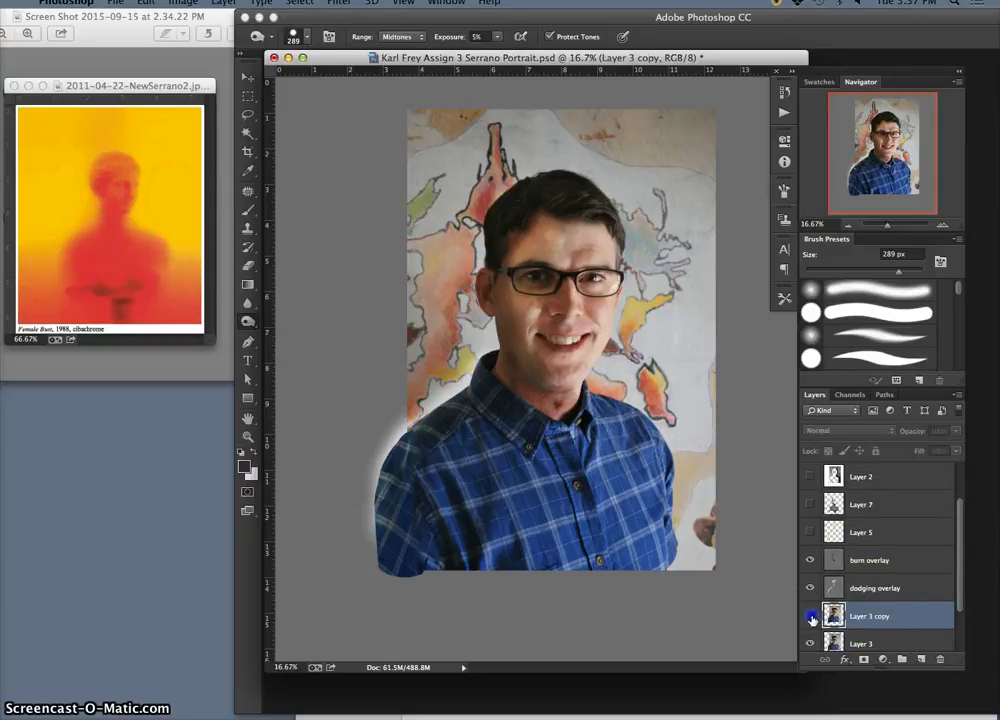
pyautogui.click(810, 616)
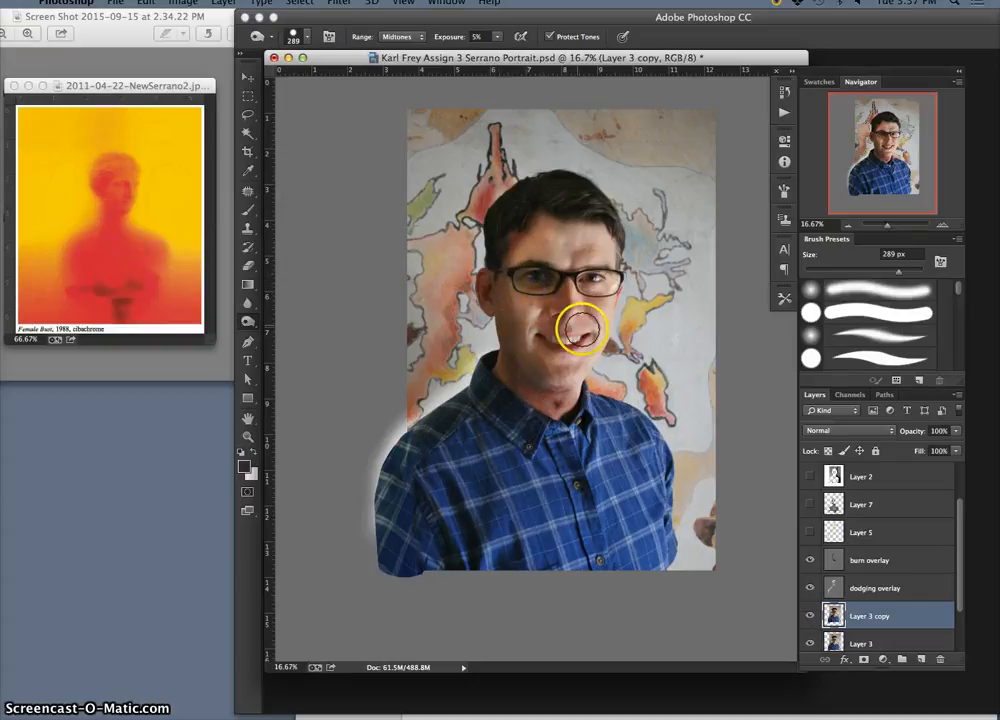
# Select the burn overlay layer and darken the shirt's shadow areas and the shadowed side of the face with the Burn tool.
pyautogui.rightClick(537, 547)
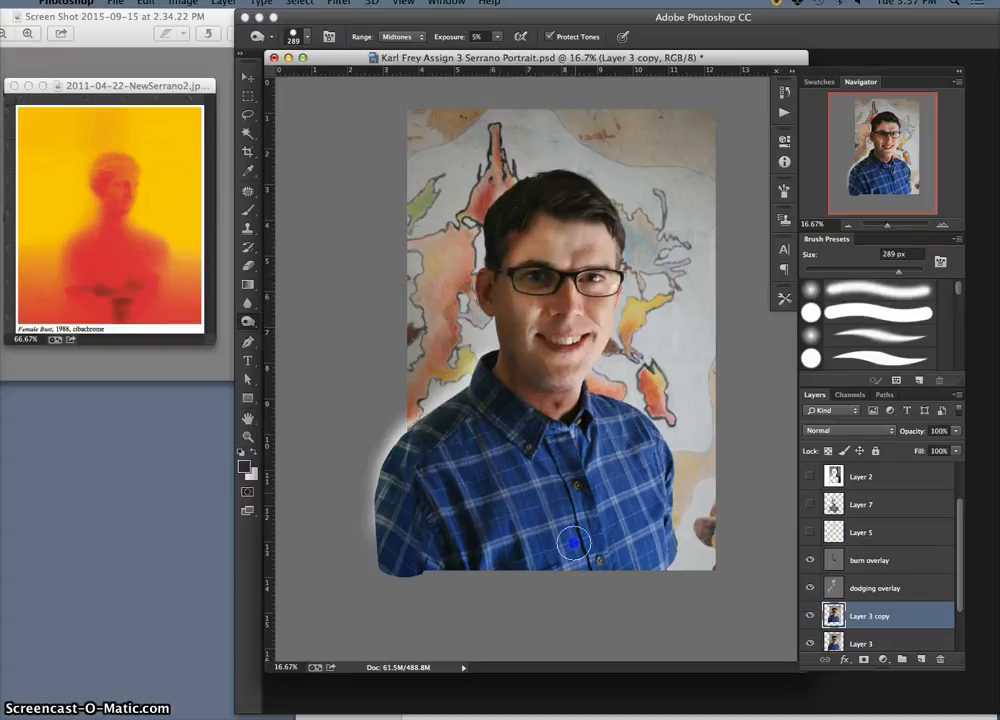
pyautogui.click(869, 560)
pyautogui.moveTo(645, 471)
pyautogui.mouseDown()
pyautogui.moveTo(626, 497)
pyautogui.moveTo(616, 458)
pyautogui.moveTo(599, 534)
pyautogui.moveTo(597, 486)
pyautogui.moveTo(566, 553)
pyautogui.moveTo(575, 436)
pyautogui.moveTo(555, 463)
pyautogui.moveTo(544, 466)
pyautogui.moveTo(539, 450)
pyautogui.moveTo(500, 530)
pyautogui.moveTo(505, 481)
pyautogui.moveTo(474, 542)
pyautogui.moveTo(478, 462)
pyautogui.moveTo(450, 511)
pyautogui.moveTo(456, 455)
pyautogui.mouseUp()
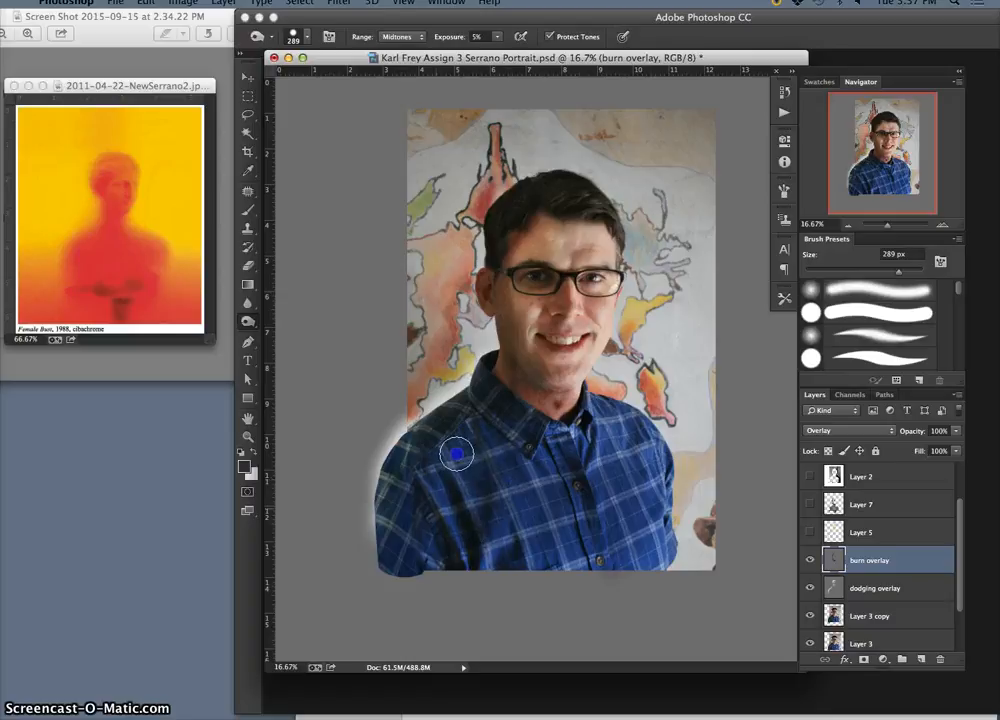
pyautogui.moveTo(566, 462)
pyautogui.mouseDown()
pyautogui.moveTo(572, 404)
pyautogui.moveTo(561, 431)
pyautogui.moveTo(559, 408)
pyautogui.moveTo(537, 463)
pyautogui.moveTo(558, 437)
pyautogui.moveTo(617, 520)
pyautogui.moveTo(636, 504)
pyautogui.moveTo(628, 541)
pyautogui.moveTo(585, 463)
pyautogui.mouseUp()
pyautogui.moveTo(490, 529)
pyautogui.mouseDown()
pyautogui.moveTo(414, 525)
pyautogui.moveTo(402, 481)
pyautogui.moveTo(385, 519)
pyautogui.moveTo(385, 499)
pyautogui.moveTo(513, 543)
pyautogui.mouseUp()
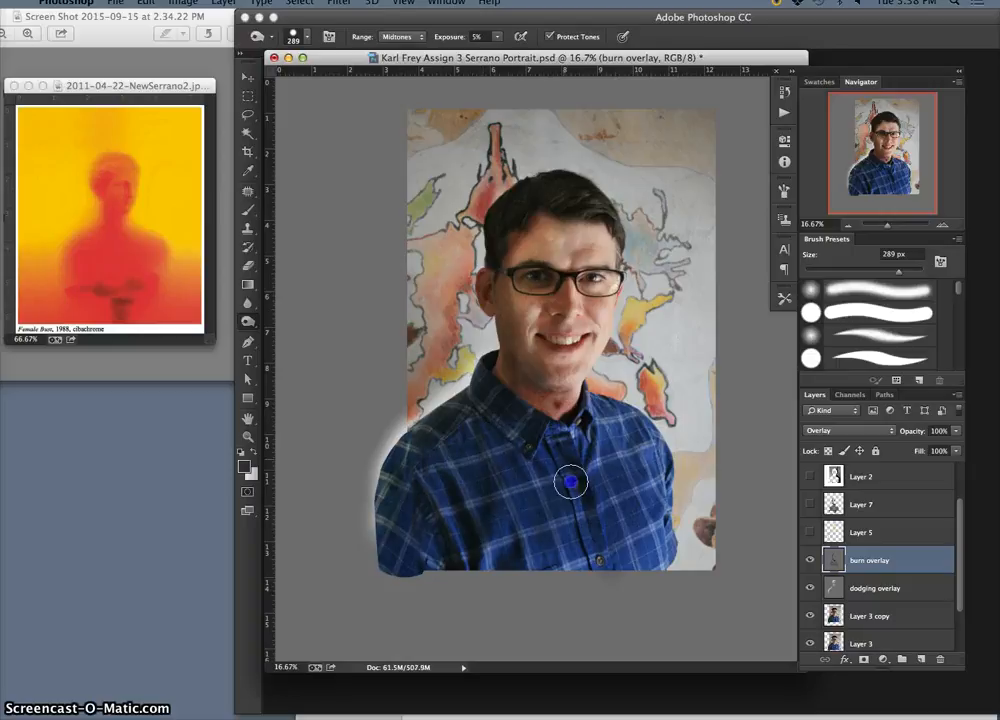
pyautogui.moveTo(614, 450)
pyautogui.mouseDown()
pyautogui.moveTo(625, 493)
pyautogui.moveTo(652, 491)
pyautogui.mouseUp()
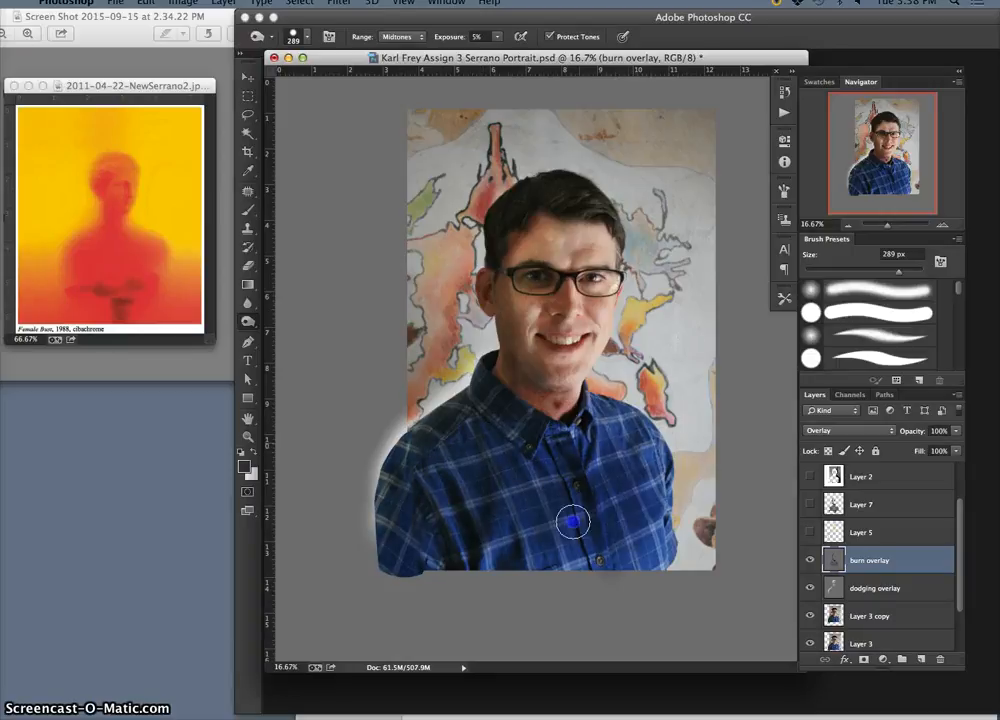
pyautogui.moveTo(481, 446)
pyautogui.mouseDown()
pyautogui.moveTo(553, 449)
pyautogui.moveTo(576, 516)
pyautogui.moveTo(620, 484)
pyautogui.moveTo(572, 525)
pyautogui.moveTo(583, 499)
pyautogui.moveTo(530, 518)
pyautogui.mouseUp()
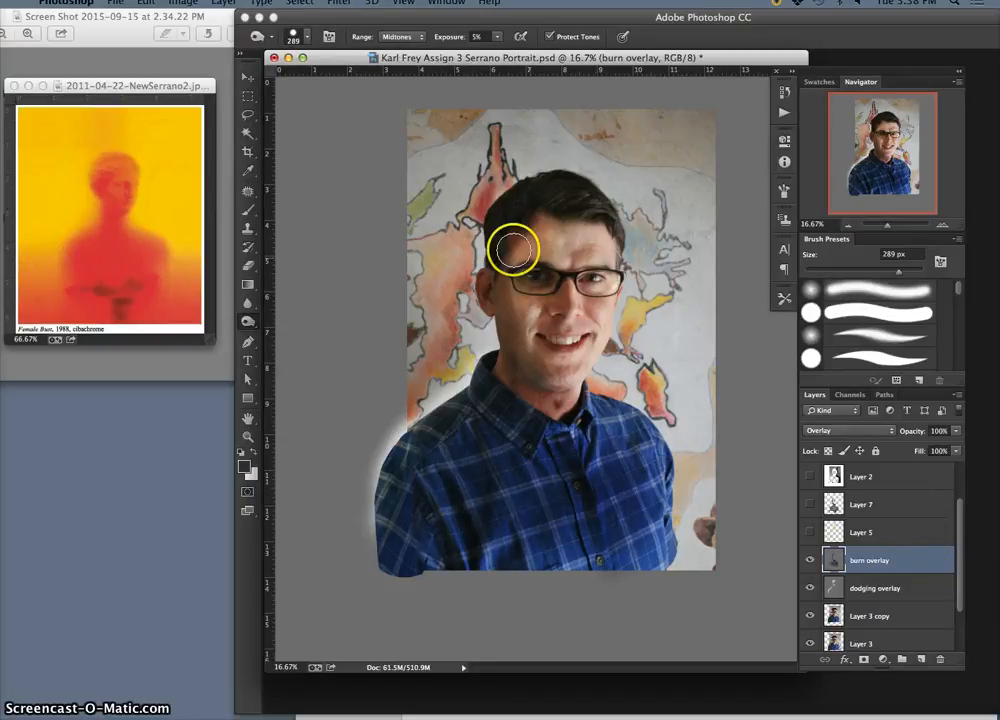
pyautogui.moveTo(527, 219); pyautogui.dragTo(514, 350)
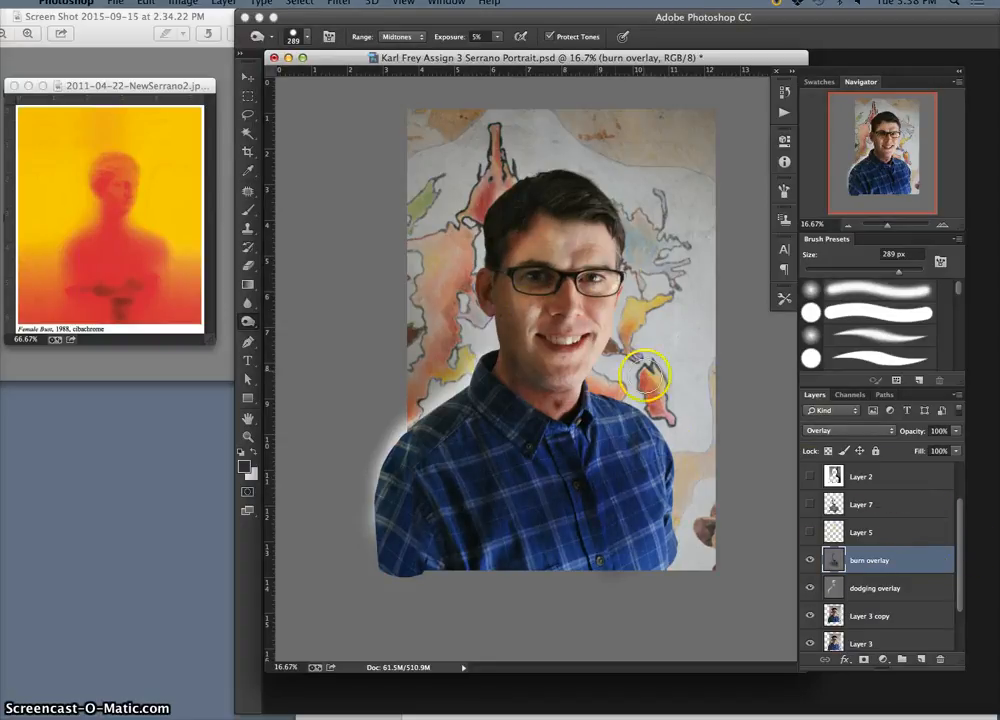
pyautogui.moveTo(563, 268)
pyautogui.mouseDown()
pyautogui.moveTo(582, 318)
pyautogui.moveTo(589, 288)
pyautogui.mouseUp()
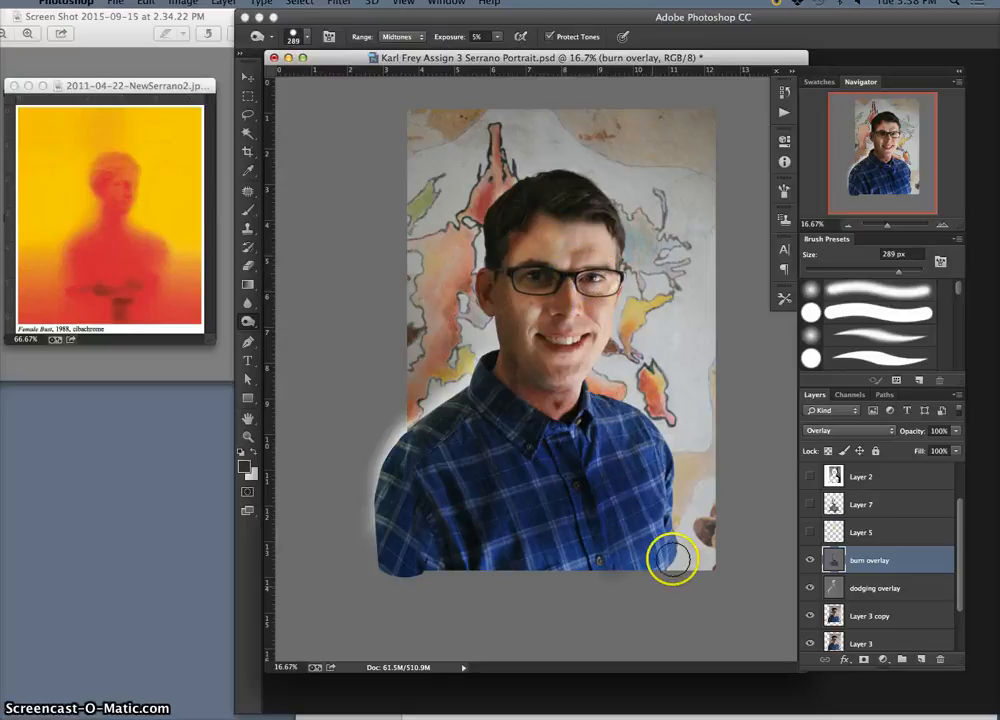
# Show Layer 2 copy with the gradient background and Layer 4 with the pedestal.
pyautogui.scroll(2, 958, 525)
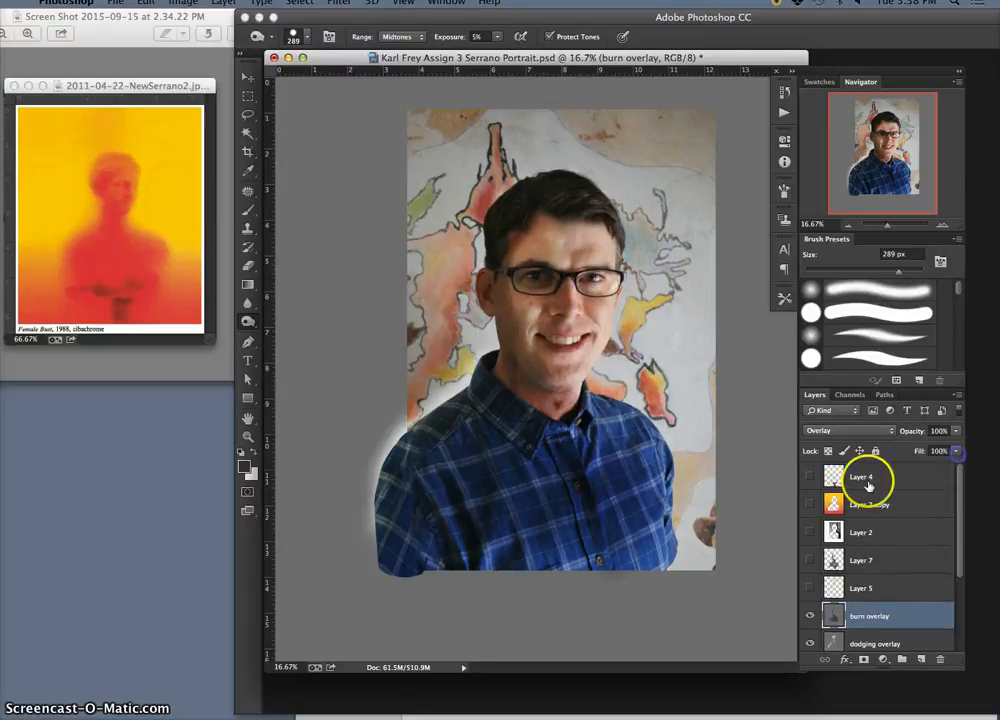
pyautogui.click(810, 504)
pyautogui.click(810, 477)
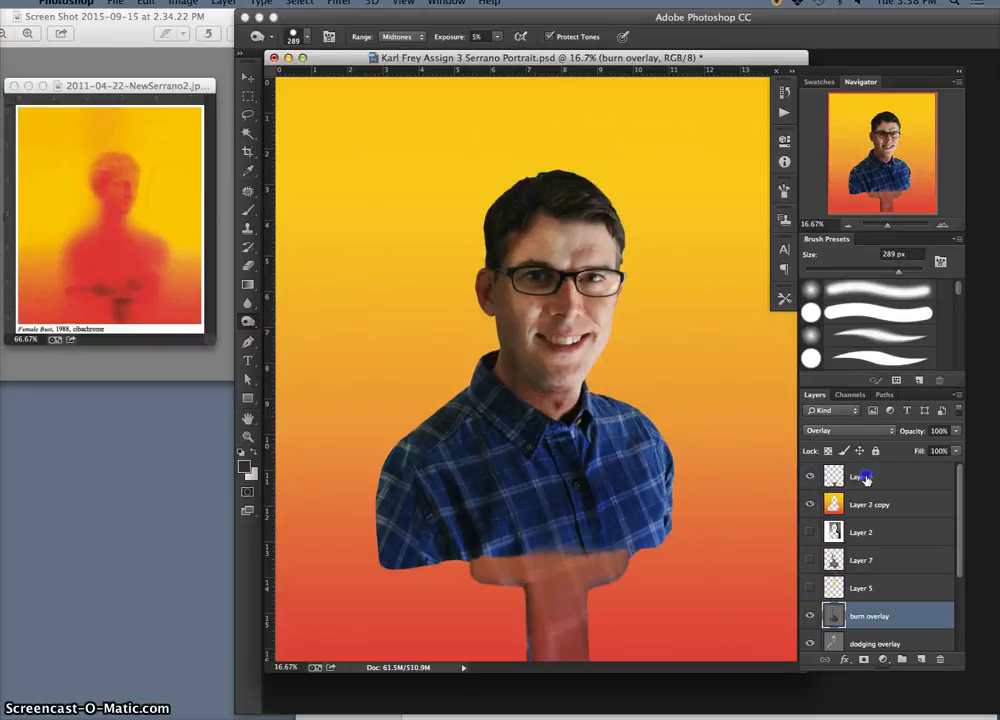
# On Layer 4, darken the pedestal's column and the area beneath the bust with the Burn tool at 5% exposure, Midtones range.
pyautogui.click(860, 477)
pyautogui.moveTo(564, 603)
pyautogui.mouseDown()
pyautogui.moveTo(513, 569)
pyautogui.moveTo(560, 573)
pyautogui.moveTo(570, 569)
pyautogui.moveTo(522, 561)
pyautogui.moveTo(590, 562)
pyautogui.moveTo(501, 559)
pyautogui.moveTo(584, 565)
pyautogui.moveTo(538, 554)
pyautogui.mouseUp()
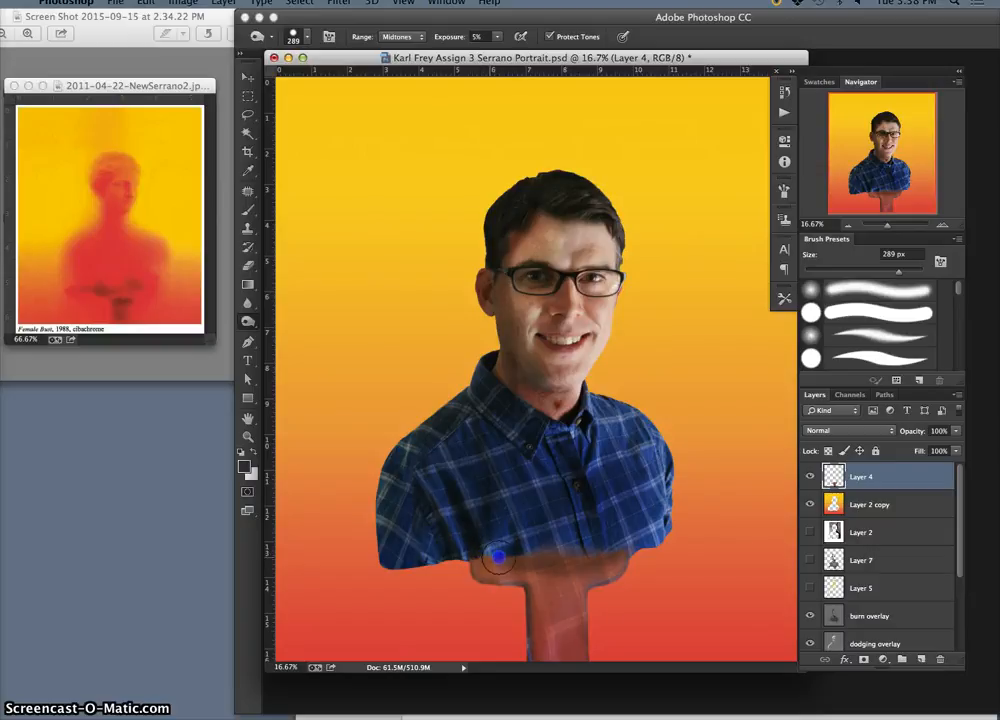
pyautogui.moveTo(500, 563); pyautogui.dragTo(489, 553)
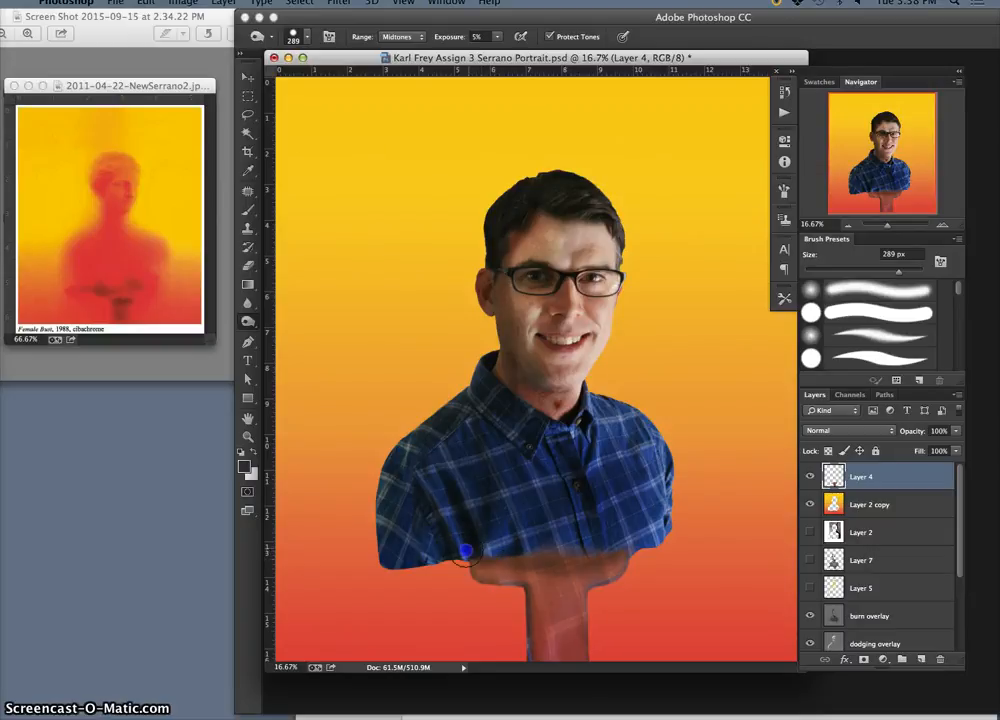
pyautogui.moveTo(600, 542)
pyautogui.mouseDown()
pyautogui.moveTo(631, 546)
pyautogui.moveTo(601, 583)
pyautogui.moveTo(557, 611)
pyautogui.moveTo(534, 652)
pyautogui.mouseUp()
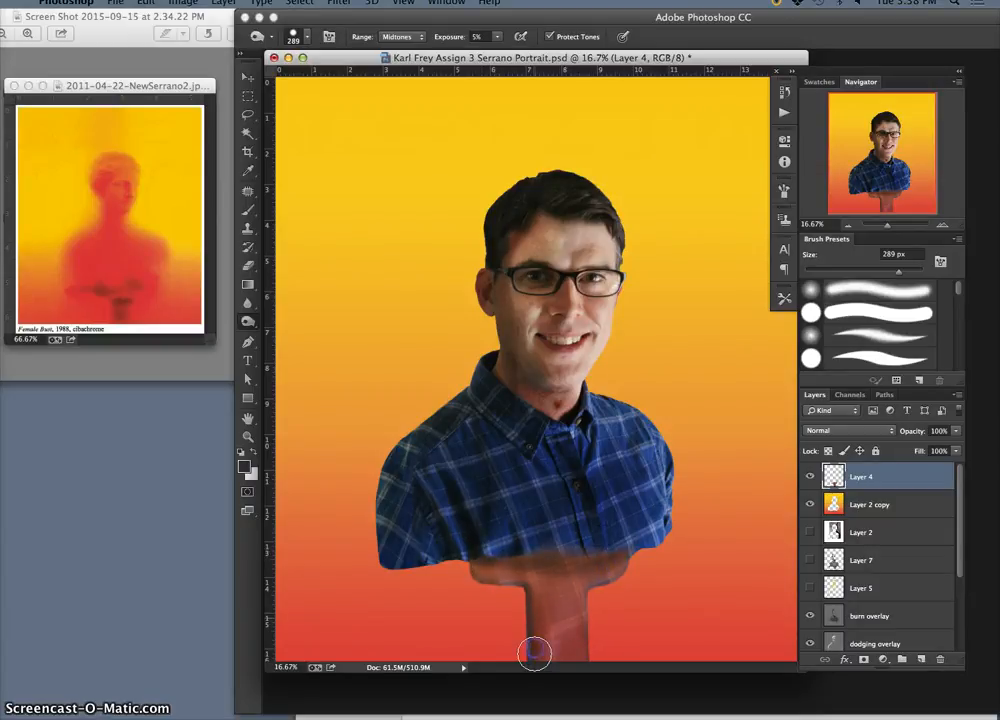
pyautogui.click(541, 600)
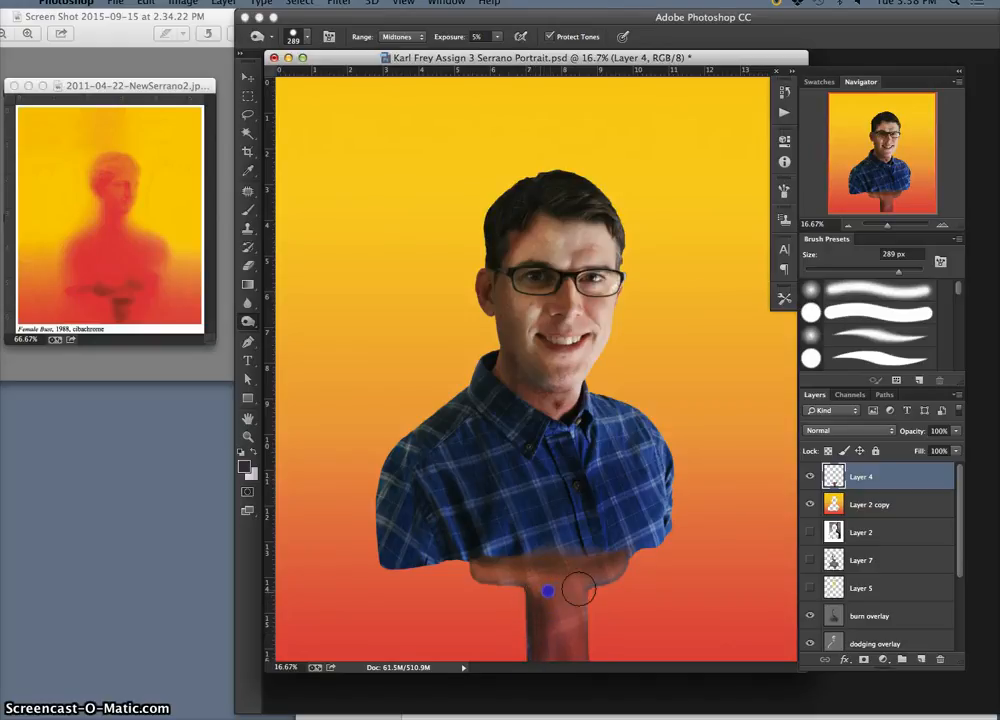
pyautogui.moveTo(550, 591)
pyautogui.mouseDown()
pyautogui.moveTo(535, 600)
pyautogui.moveTo(571, 595)
pyautogui.moveTo(531, 588)
pyautogui.moveTo(541, 612)
pyautogui.moveTo(570, 598)
pyautogui.moveTo(538, 634)
pyautogui.mouseUp()
pyautogui.moveTo(545, 600)
pyautogui.mouseDown()
pyautogui.moveTo(539, 666)
pyautogui.moveTo(578, 595)
pyautogui.mouseUp()
pyautogui.moveTo(544, 604); pyautogui.dragTo(542, 617)
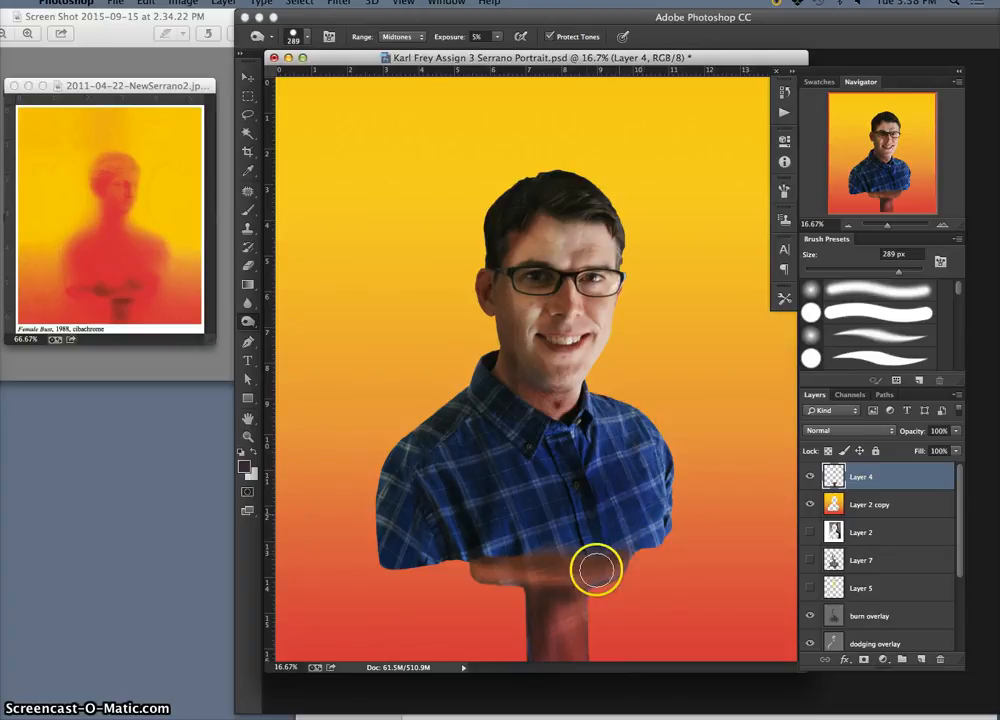
pyautogui.moveTo(507, 568)
pyautogui.mouseDown()
pyautogui.moveTo(558, 575)
pyautogui.moveTo(536, 557)
pyautogui.moveTo(477, 562)
pyautogui.mouseUp()
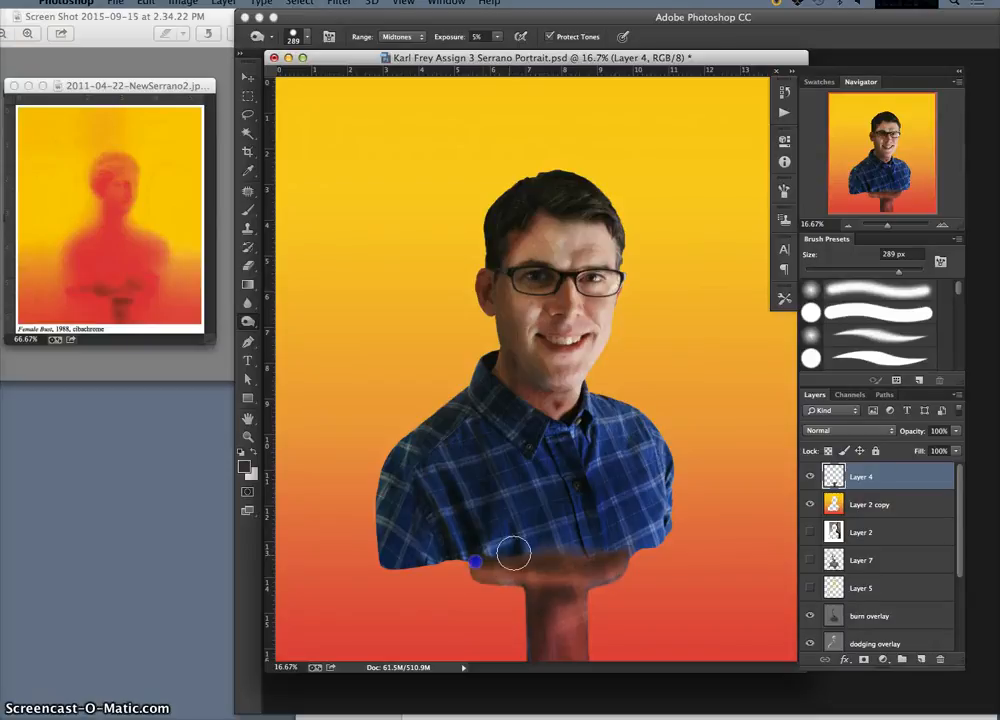
# Lighten the right edge of the pedestal's top and column with the Dodge tool at 10% exposure, Midtones range.
pyautogui.click(251, 325)
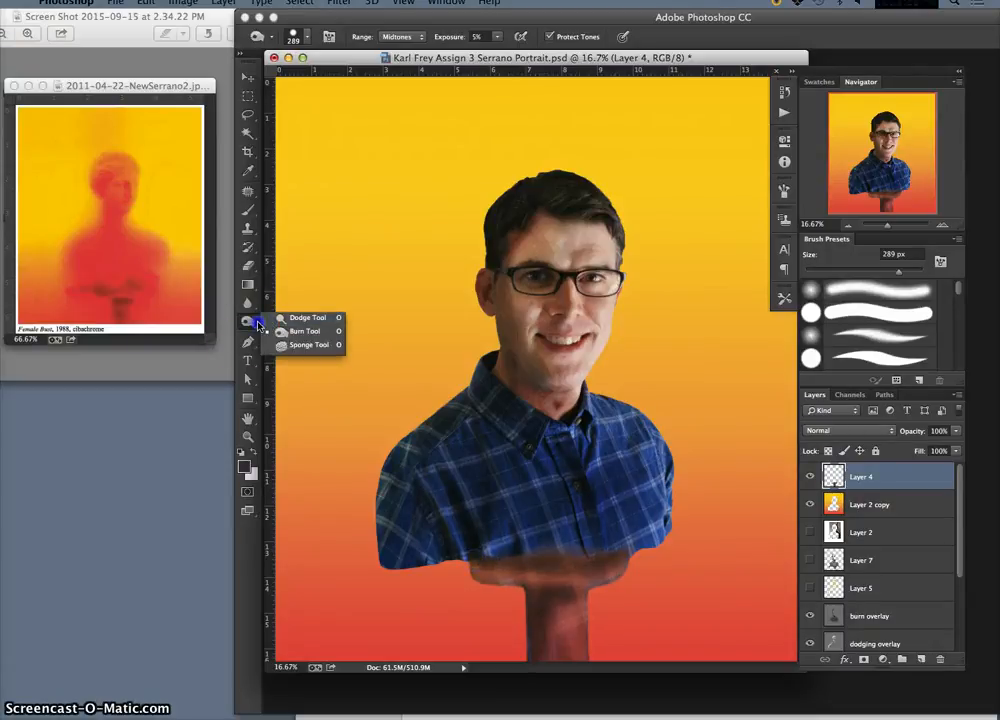
pyautogui.click(306, 321)
pyautogui.moveTo(598, 565)
pyautogui.mouseDown()
pyautogui.moveTo(590, 602)
pyautogui.moveTo(605, 577)
pyautogui.moveTo(587, 586)
pyautogui.moveTo(623, 566)
pyautogui.moveTo(590, 591)
pyautogui.moveTo(585, 636)
pyautogui.moveTo(587, 598)
pyautogui.mouseUp()
pyautogui.moveTo(588, 642)
pyautogui.mouseDown()
pyautogui.moveTo(593, 595)
pyautogui.moveTo(627, 577)
pyautogui.mouseUp()
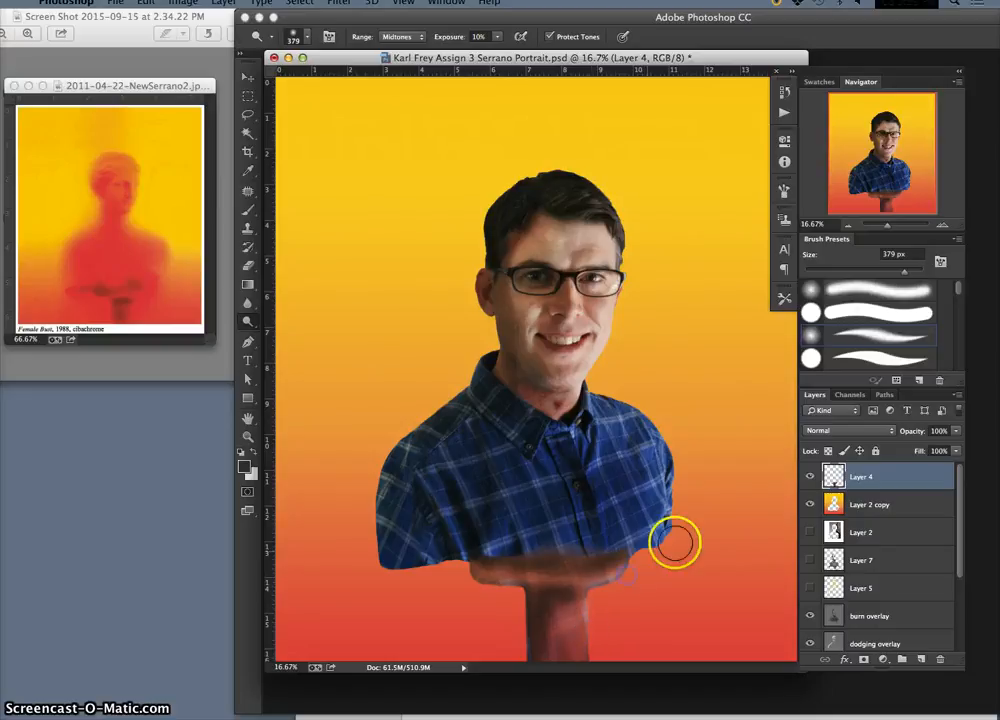
# Set the Eraser to 29% opacity and soften the right edge of the pedestal's top and column.
pyautogui.click(248, 265)
pyautogui.moveTo(617, 564); pyautogui.dragTo(622, 584)
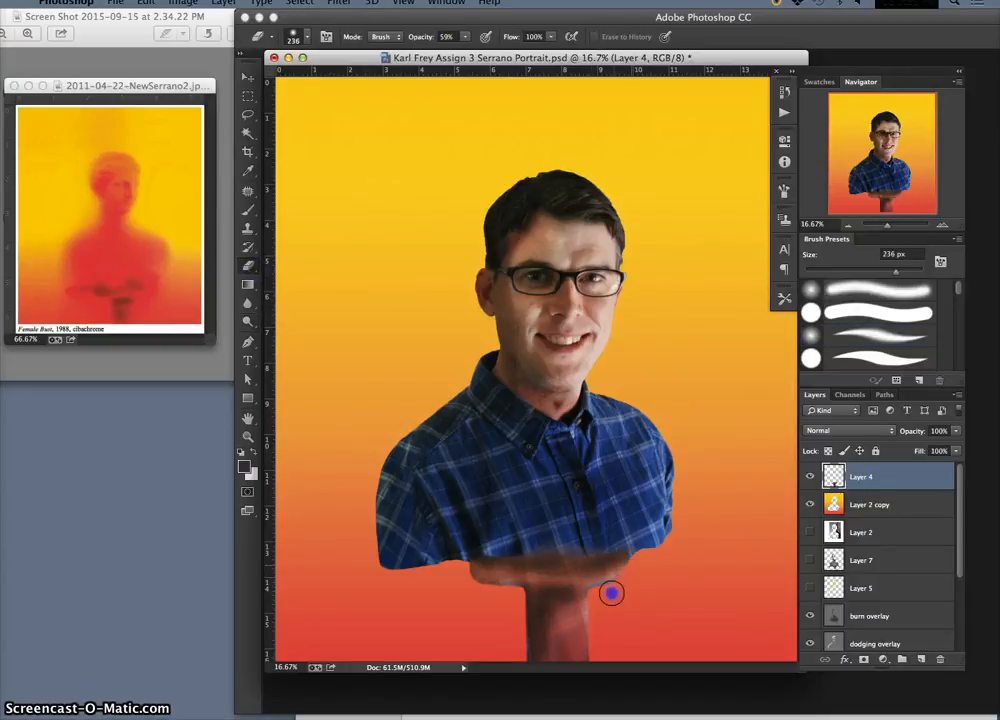
pyautogui.click(292, 33)
pyautogui.click(330, 99)
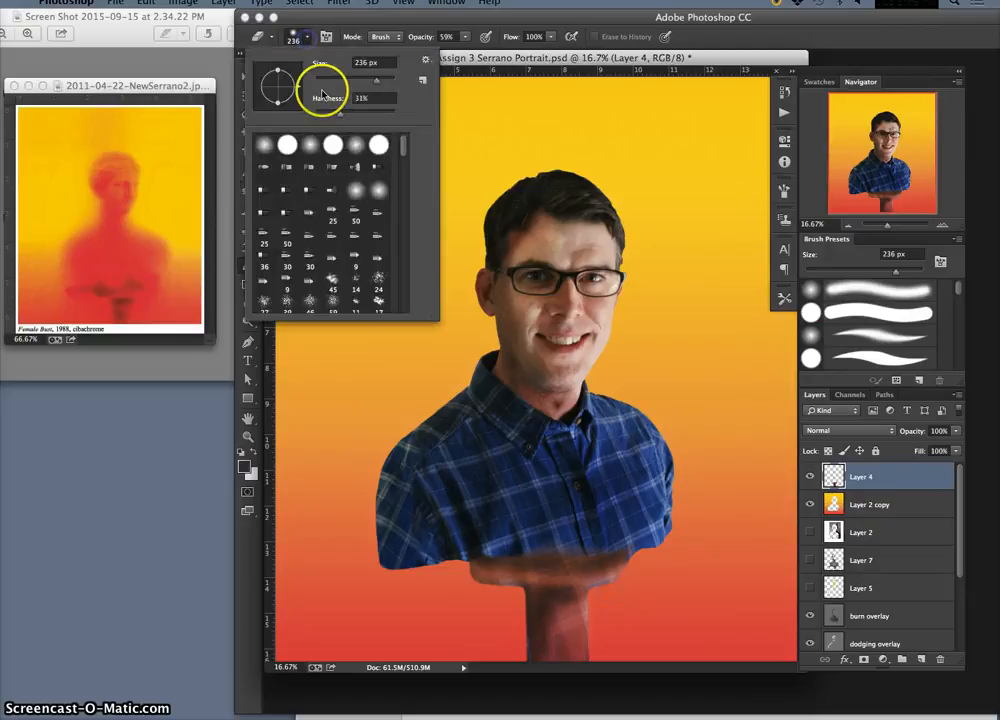
pyautogui.click(461, 38)
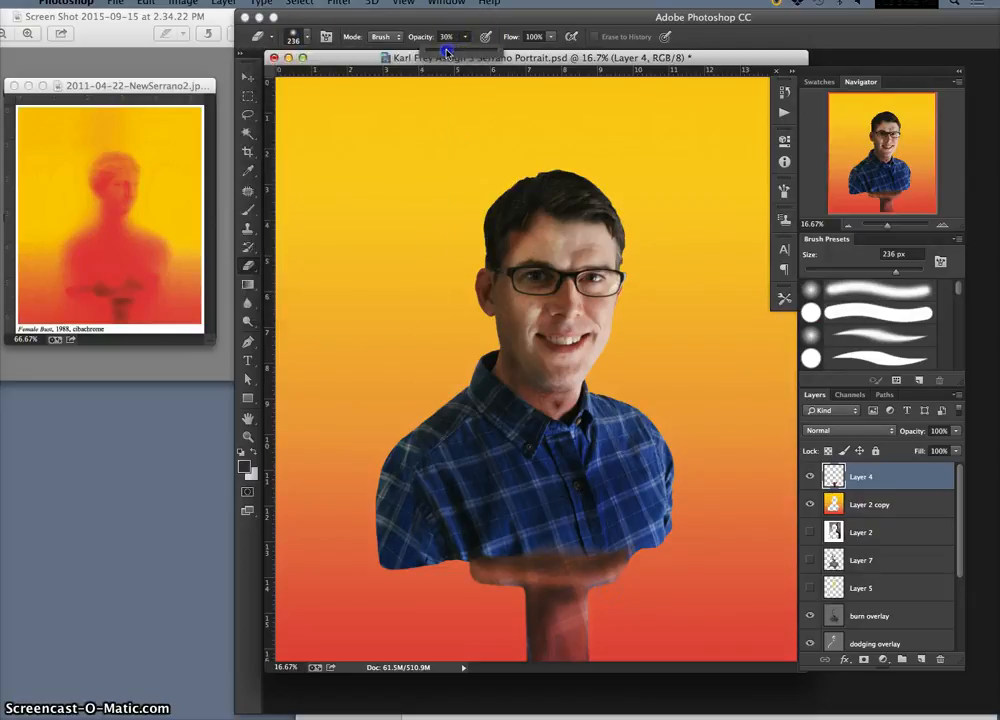
pyautogui.moveTo(446, 50); pyautogui.dragTo(444, 50)
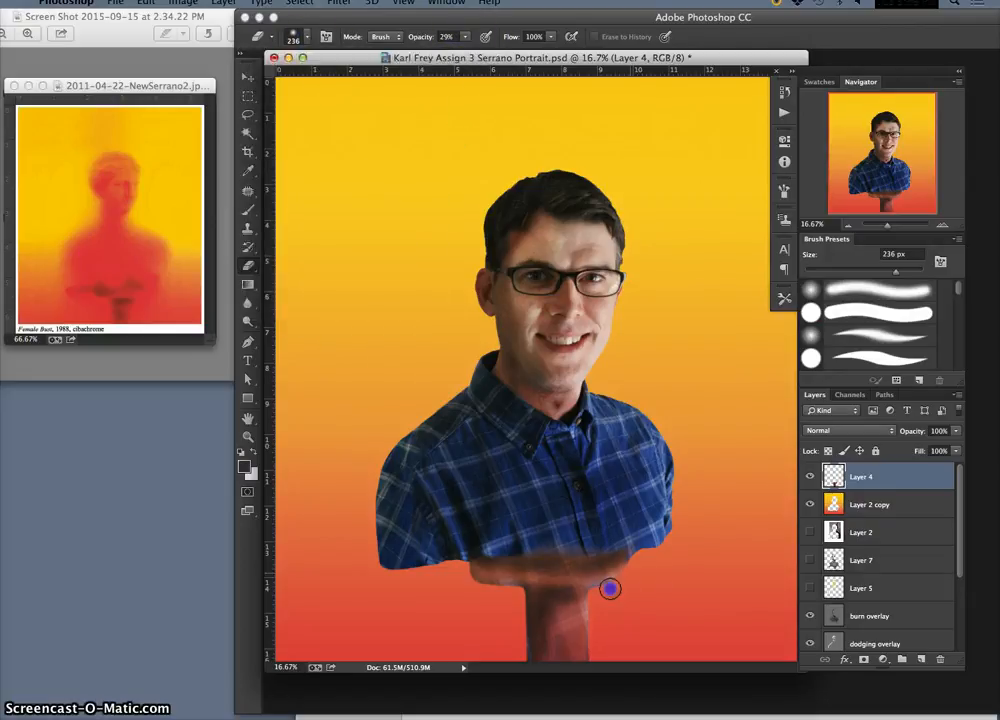
pyautogui.moveTo(591, 597); pyautogui.dragTo(592, 656)
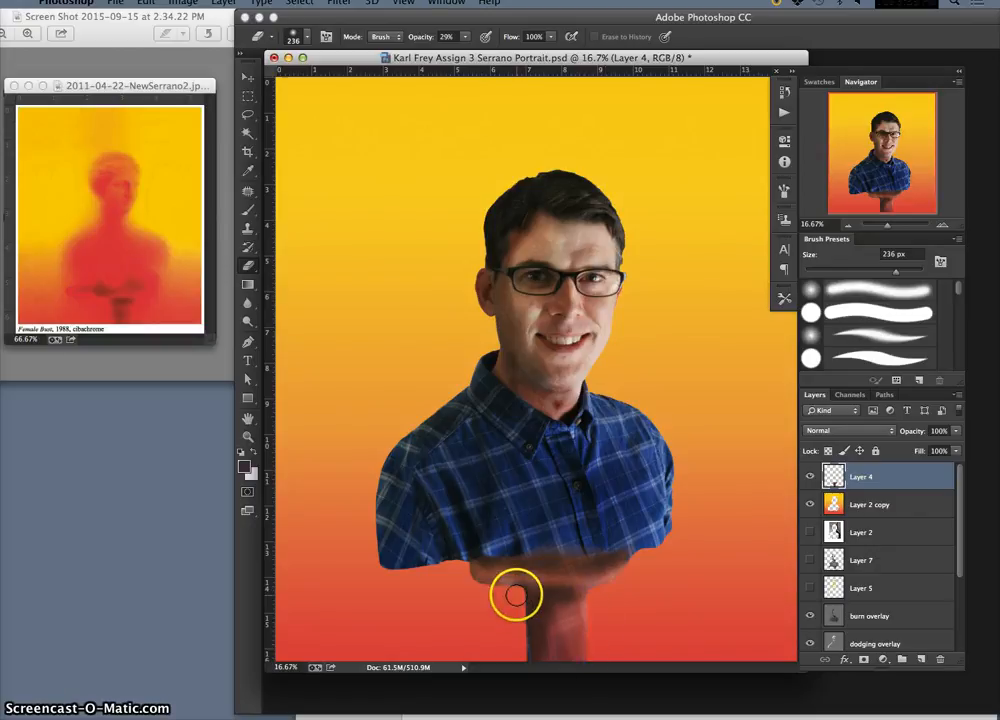
# Erase softly along the left edge of the pedestal's column and the underside of its top.
pyautogui.moveTo(517, 595)
pyautogui.mouseDown()
pyautogui.moveTo(477, 591)
pyautogui.moveTo(466, 567)
pyautogui.moveTo(495, 589)
pyautogui.mouseUp()
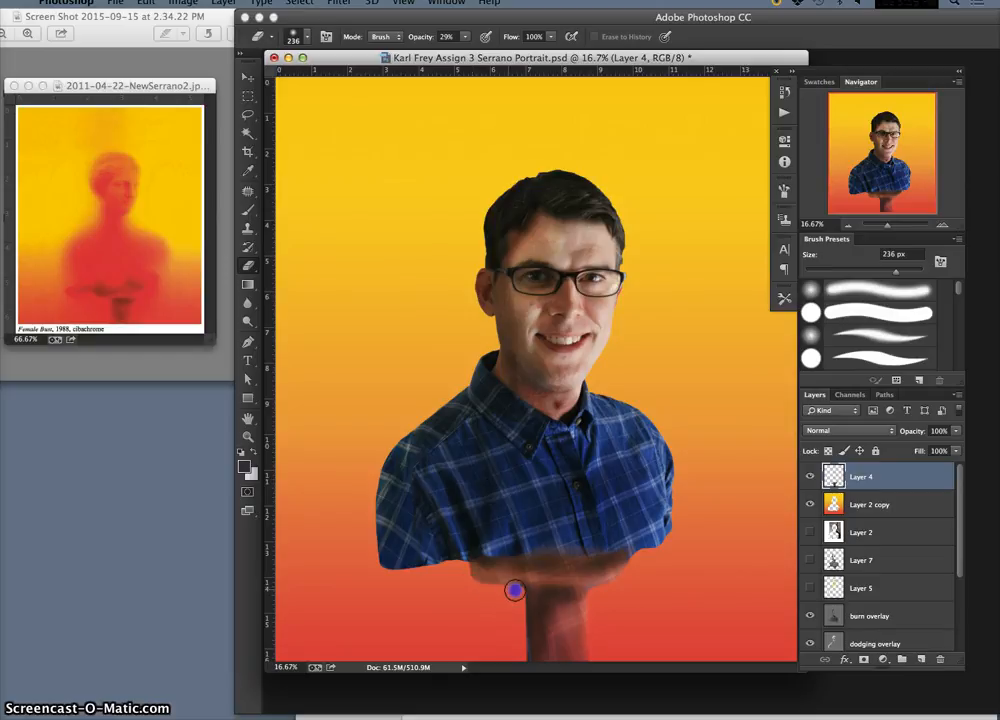
pyautogui.moveTo(520, 639); pyautogui.dragTo(520, 659)
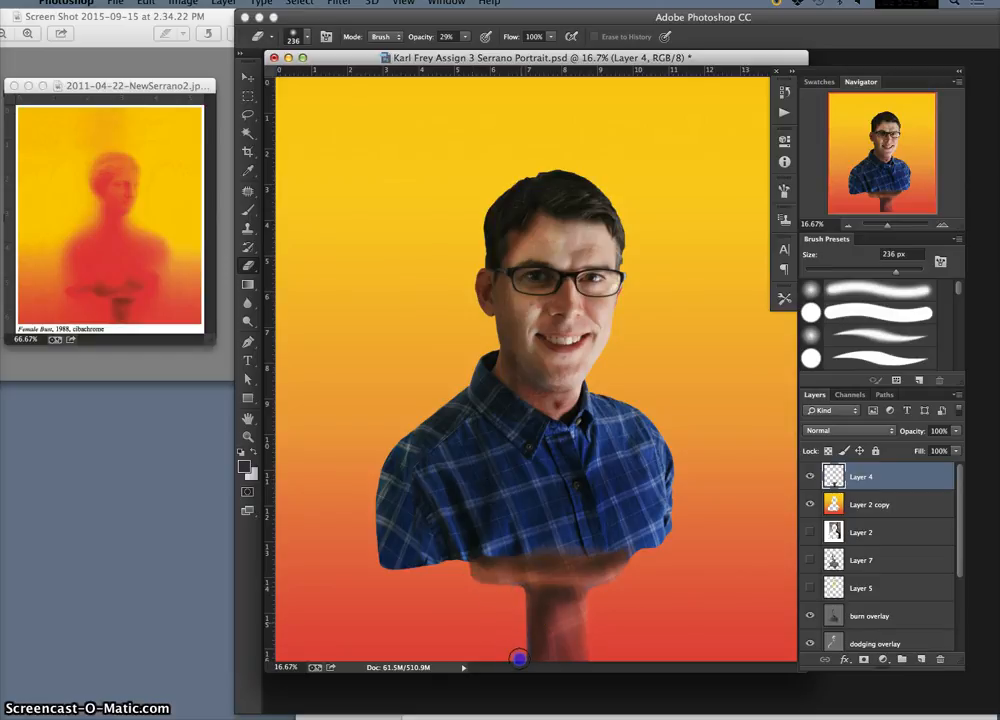
pyautogui.moveTo(519, 606); pyautogui.dragTo(518, 657)
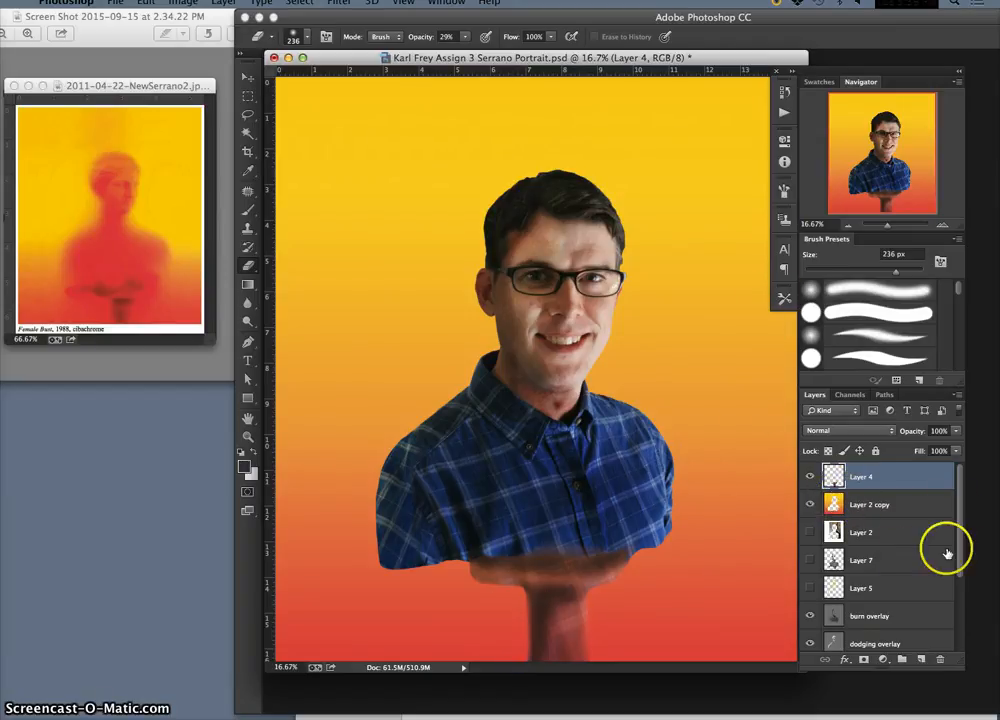
# Select Layer 3 copy and desaturate the neck and the temple with the Sponge tool at 15% flow.
pyautogui.moveTo(960, 495)
pyautogui.mouseDown()
pyautogui.moveTo(960, 535)
pyautogui.moveTo(962, 494)
pyautogui.mouseUp()
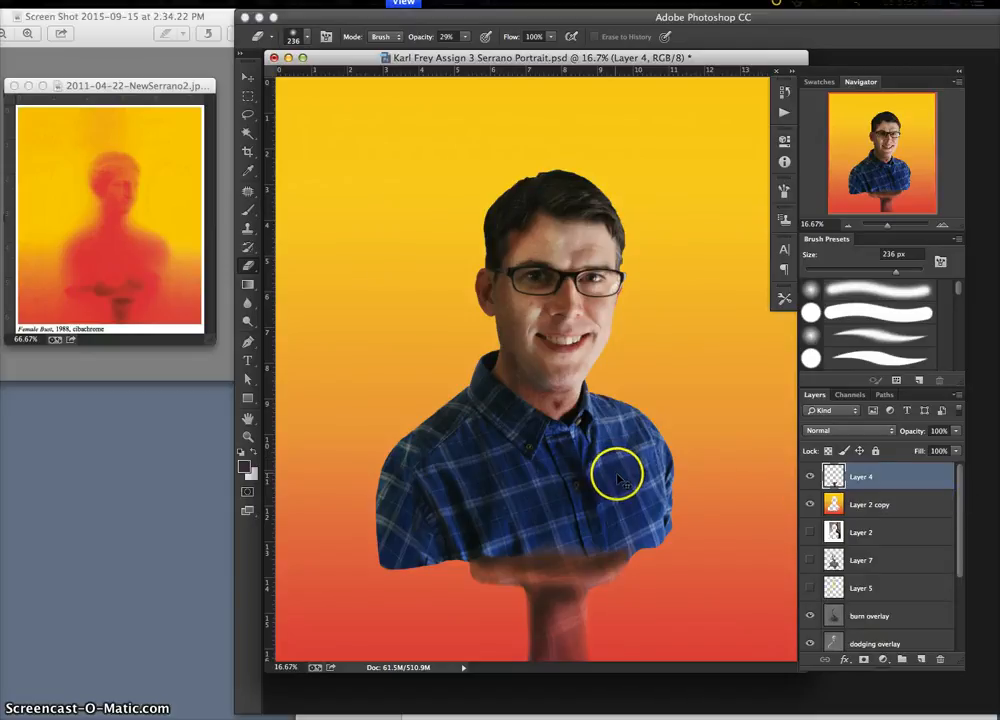
pyautogui.press('super+minus')
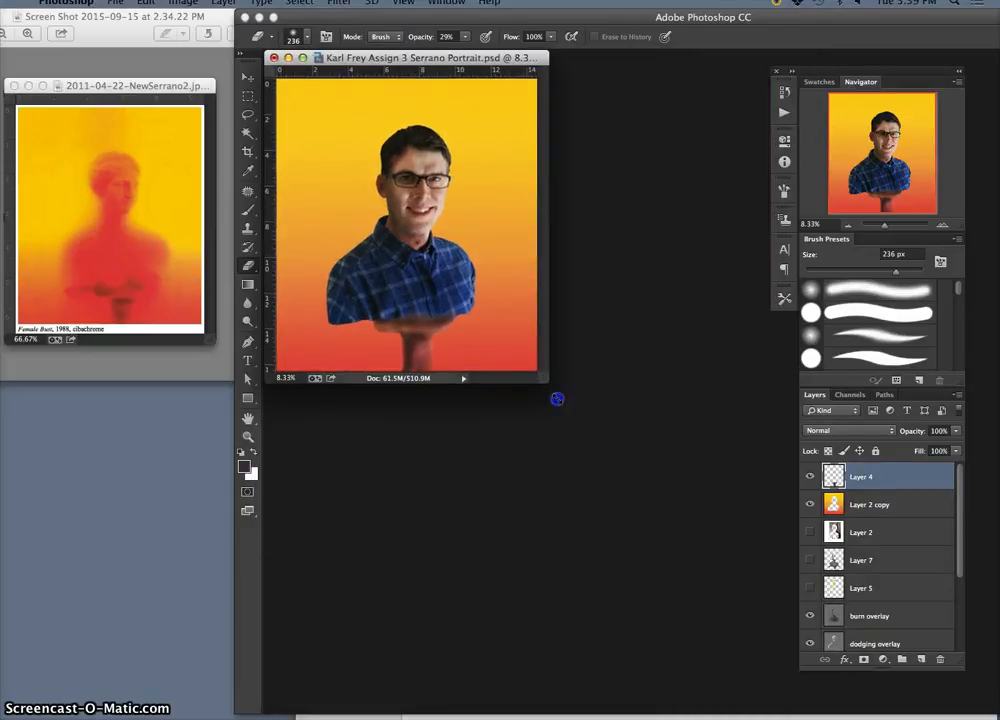
pyautogui.moveTo(557, 399); pyautogui.dragTo(654, 538)
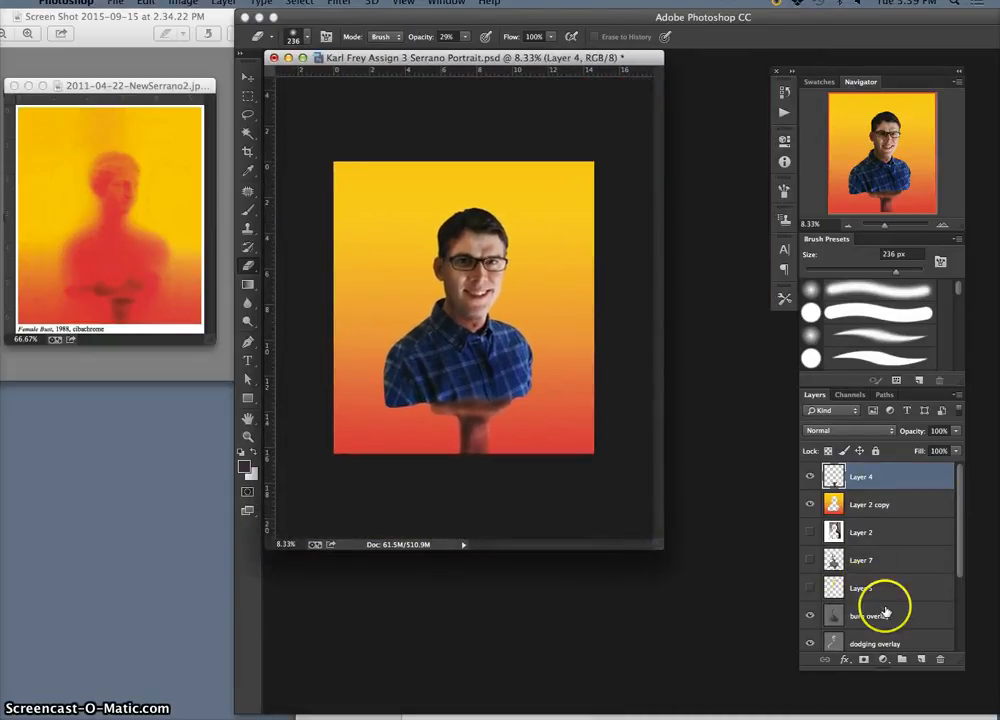
pyautogui.moveTo(962, 536); pyautogui.dragTo(893, 591)
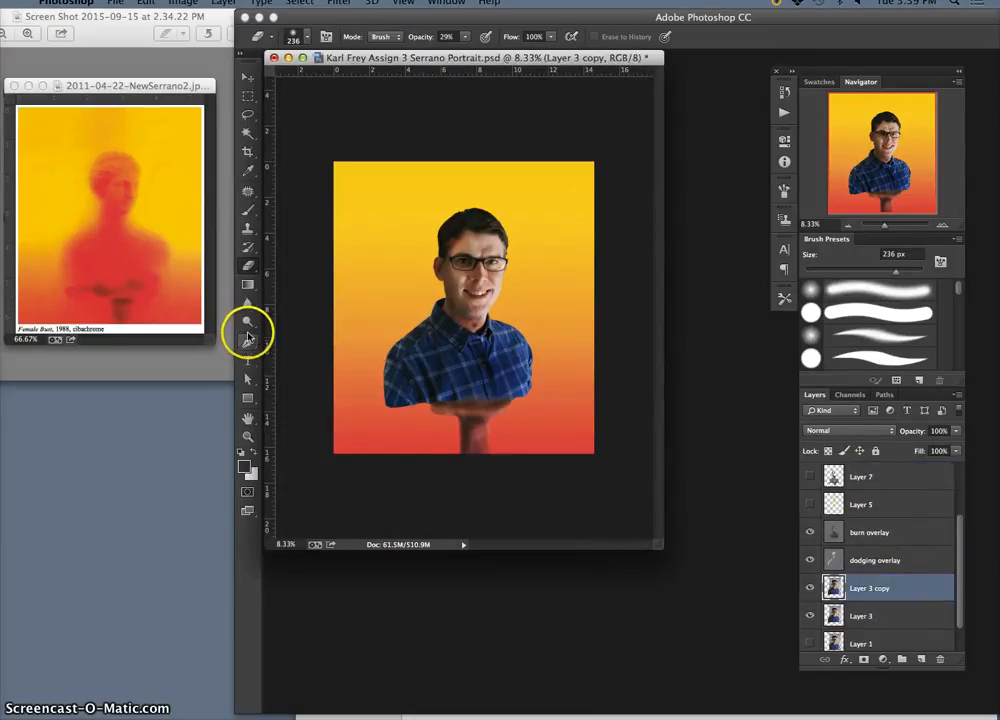
pyautogui.click(249, 324)
pyautogui.moveTo(249, 324); pyautogui.dragTo(292, 346)
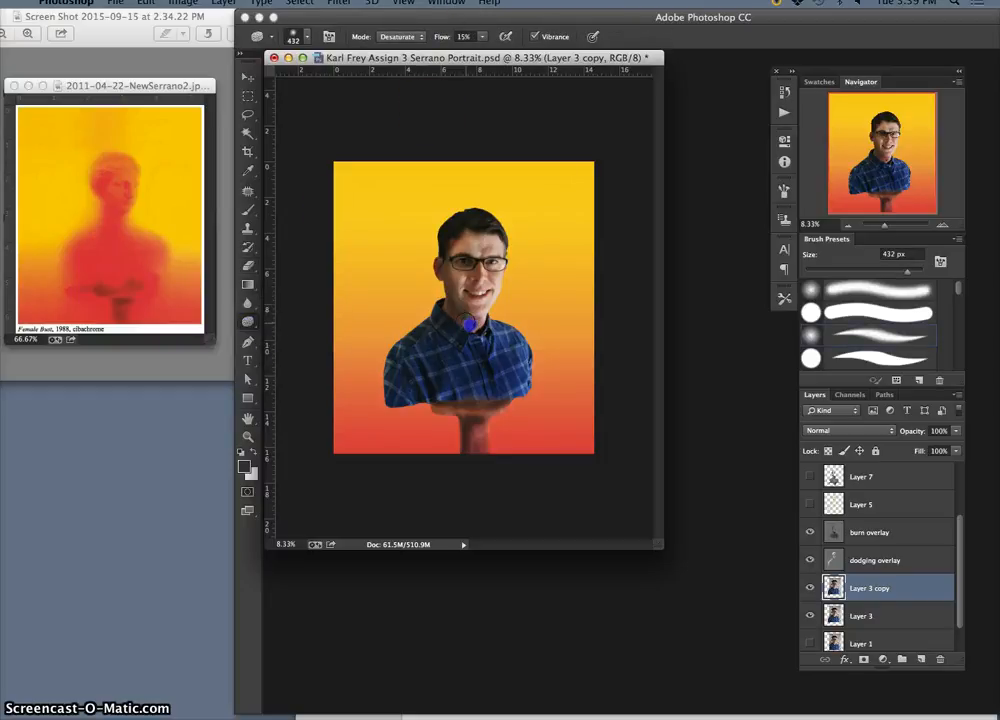
pyautogui.moveTo(474, 325); pyautogui.dragTo(471, 321)
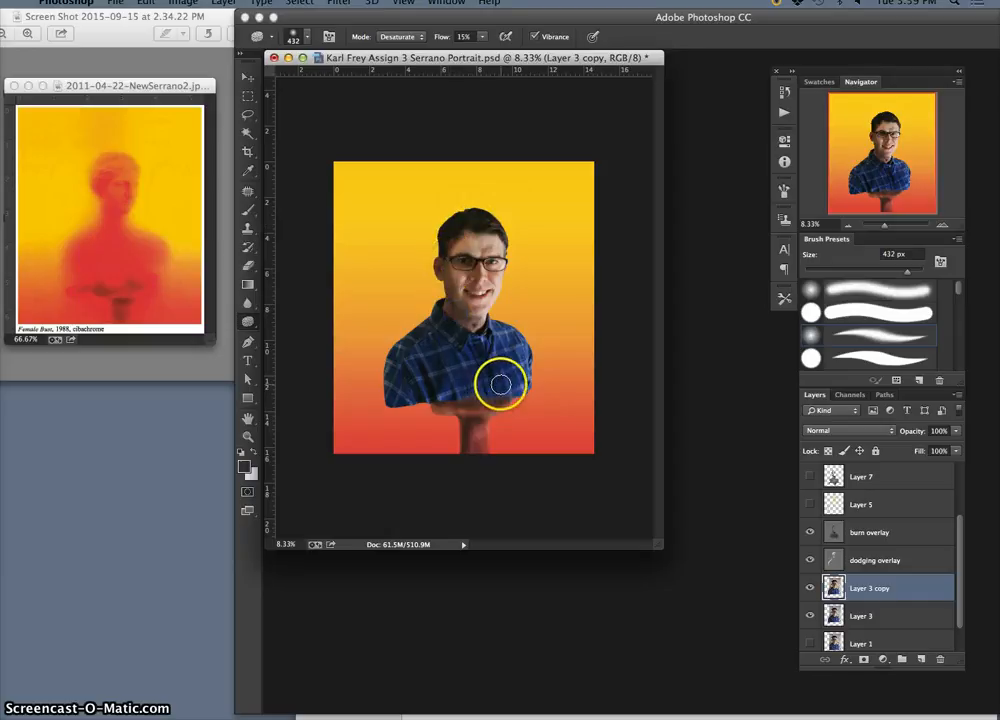
pyautogui.press('super+equal')
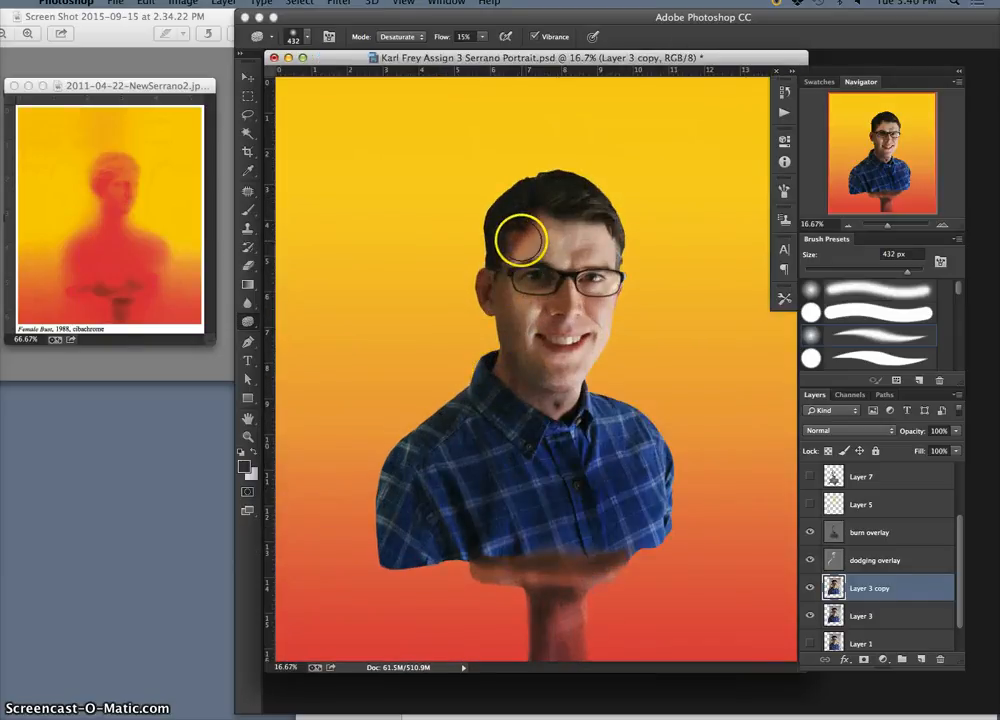
pyautogui.click(522, 229)
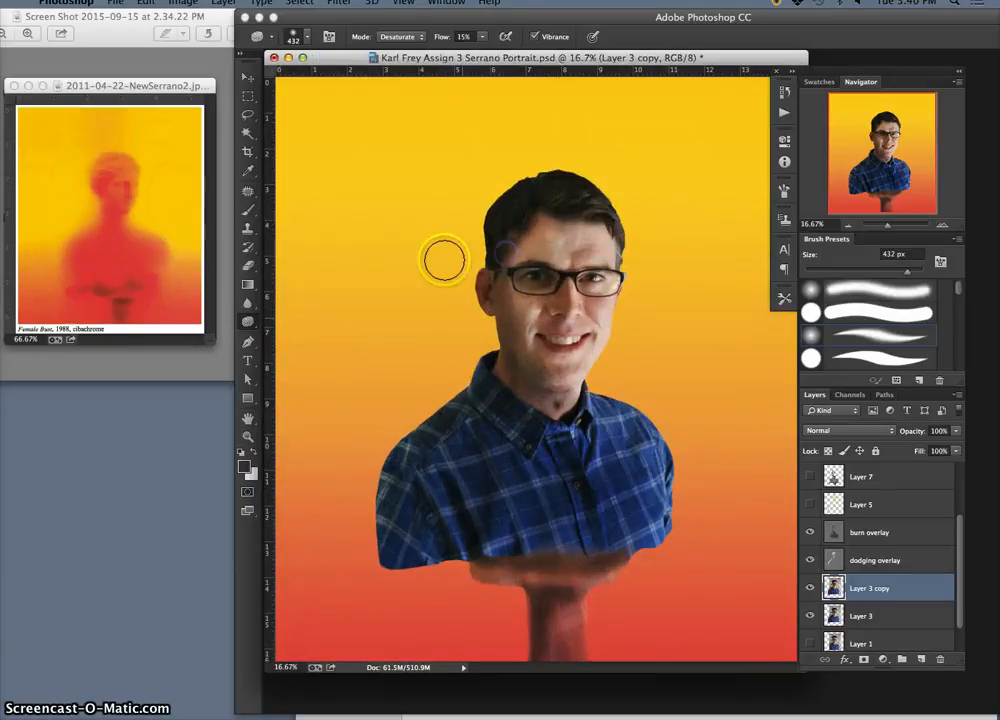
# Switch the Sponge tool's mode to Saturate and strengthen the colour of the neck.
pyautogui.click(400, 37)
pyautogui.click(402, 44)
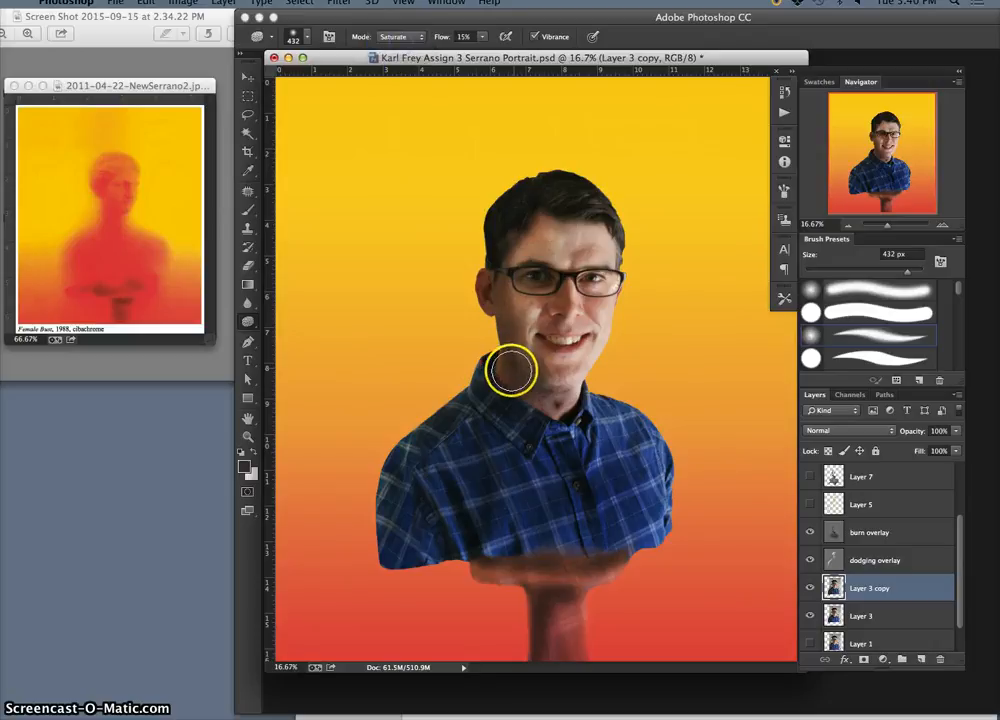
pyautogui.moveTo(512, 372)
pyautogui.mouseDown()
pyautogui.moveTo(511, 351)
pyautogui.moveTo(518, 379)
pyautogui.moveTo(551, 399)
pyautogui.mouseUp()
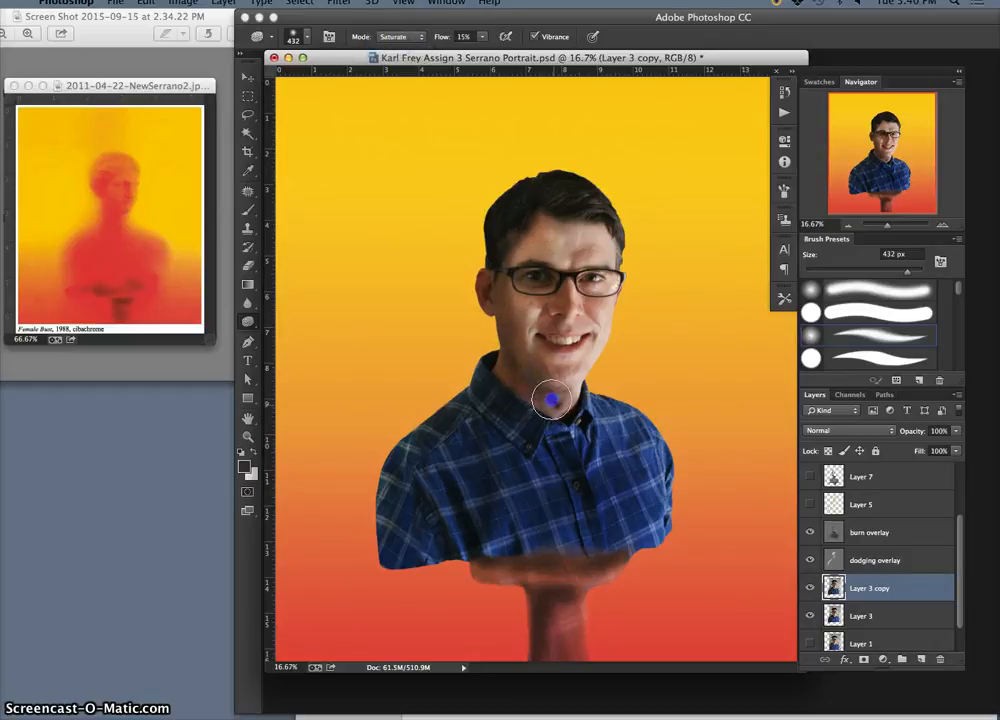
# Strengthen the colour of the face and the lower front of the shirt with the Sponge tool in Saturate mode.
pyautogui.moveTo(522, 302); pyautogui.dragTo(525, 297)
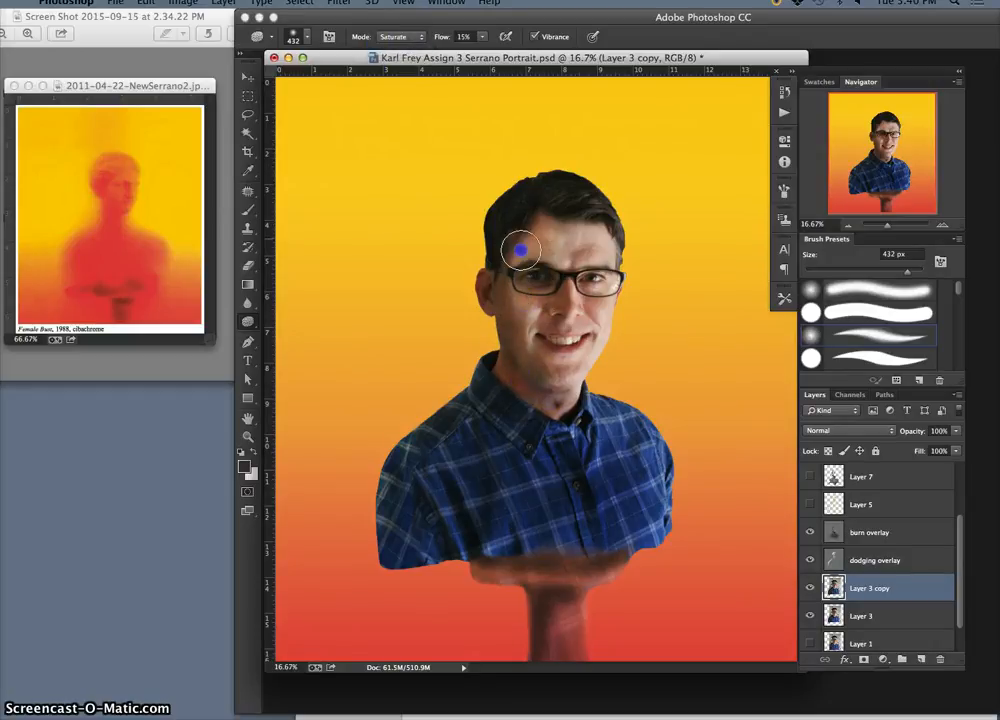
pyautogui.moveTo(560, 565)
pyautogui.mouseDown()
pyautogui.moveTo(524, 402)
pyautogui.moveTo(623, 558)
pyautogui.moveTo(616, 477)
pyautogui.moveTo(553, 526)
pyautogui.moveTo(624, 540)
pyautogui.moveTo(613, 543)
pyautogui.moveTo(597, 513)
pyautogui.mouseUp()
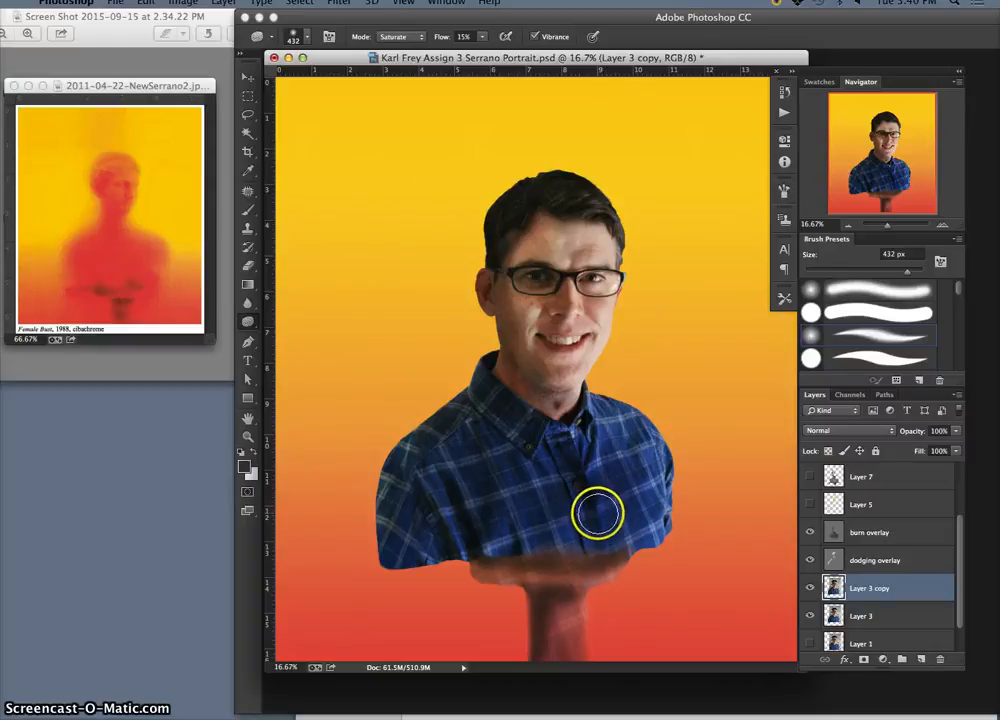
# Hide the dodging overlay, burn overlay and Layer 2 copy so the bust photo shows without its adjustments and gradient background.
pyautogui.press('super+plus')
pyautogui.press('super+plus')
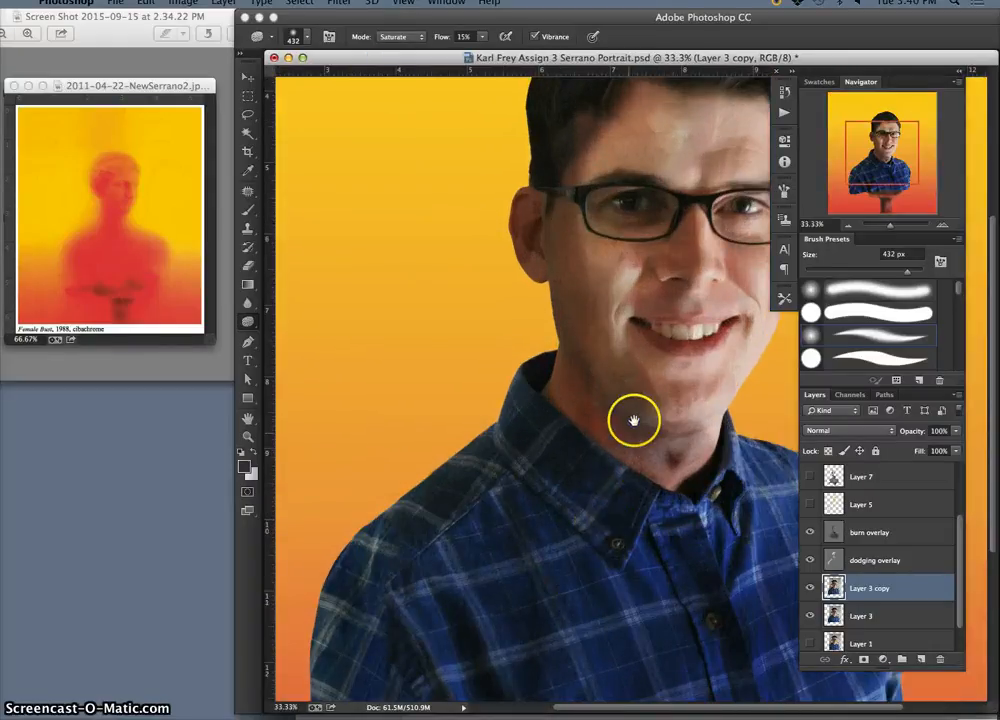
pyautogui.moveTo(634, 420)
pyautogui.mouseDown()
pyautogui.moveTo(523, 427)
pyautogui.moveTo(491, 473)
pyautogui.mouseUp()
pyautogui.moveTo(515, 330)
pyautogui.mouseDown()
pyautogui.moveTo(542, 442)
pyautogui.moveTo(586, 518)
pyautogui.mouseUp()
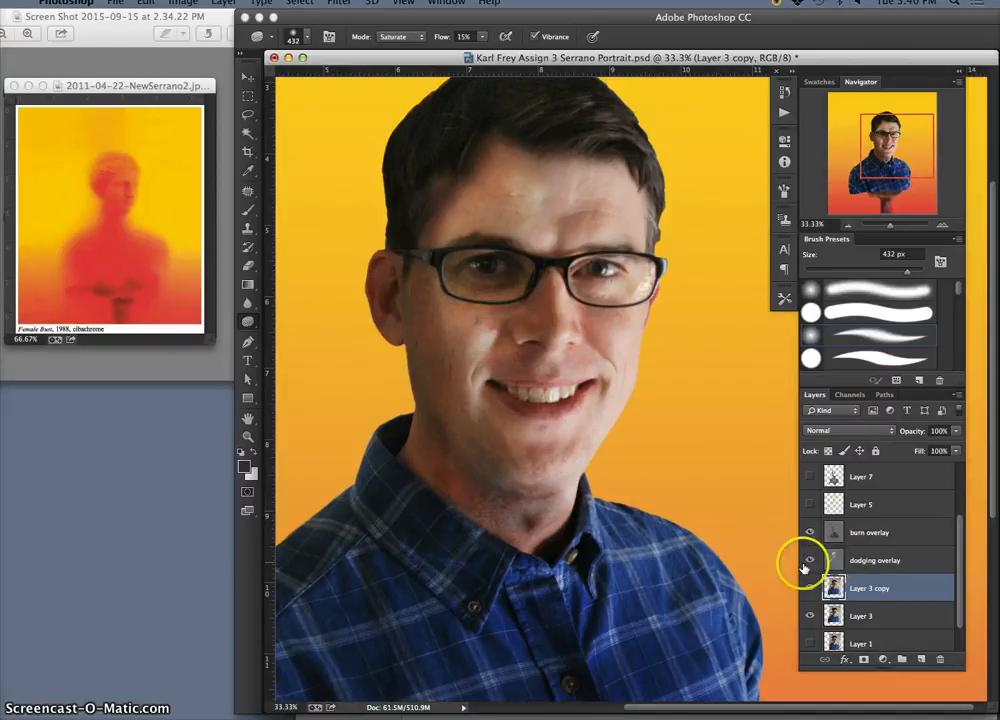
pyautogui.press('super+plus')
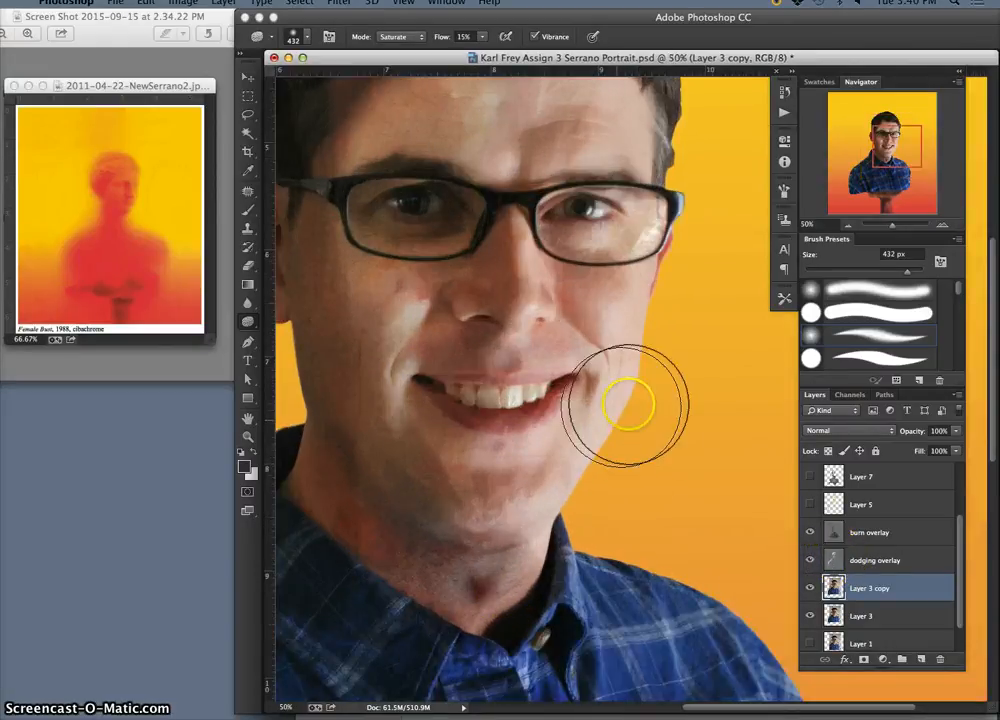
pyautogui.moveTo(620, 415); pyautogui.dragTo(674, 393)
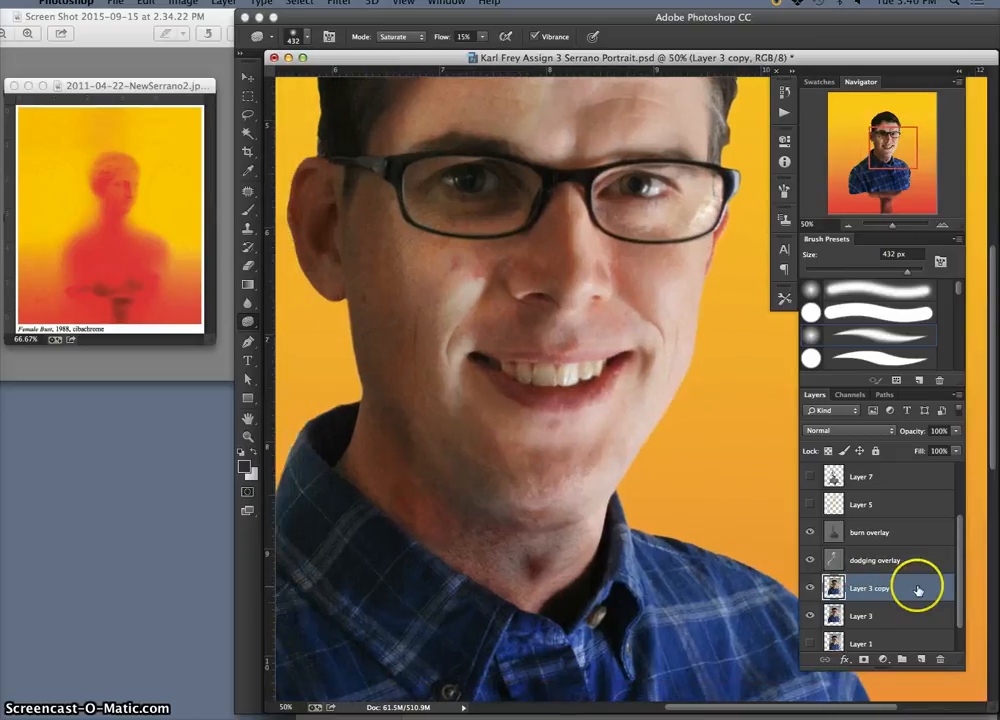
pyautogui.moveTo(957, 567); pyautogui.dragTo(960, 598)
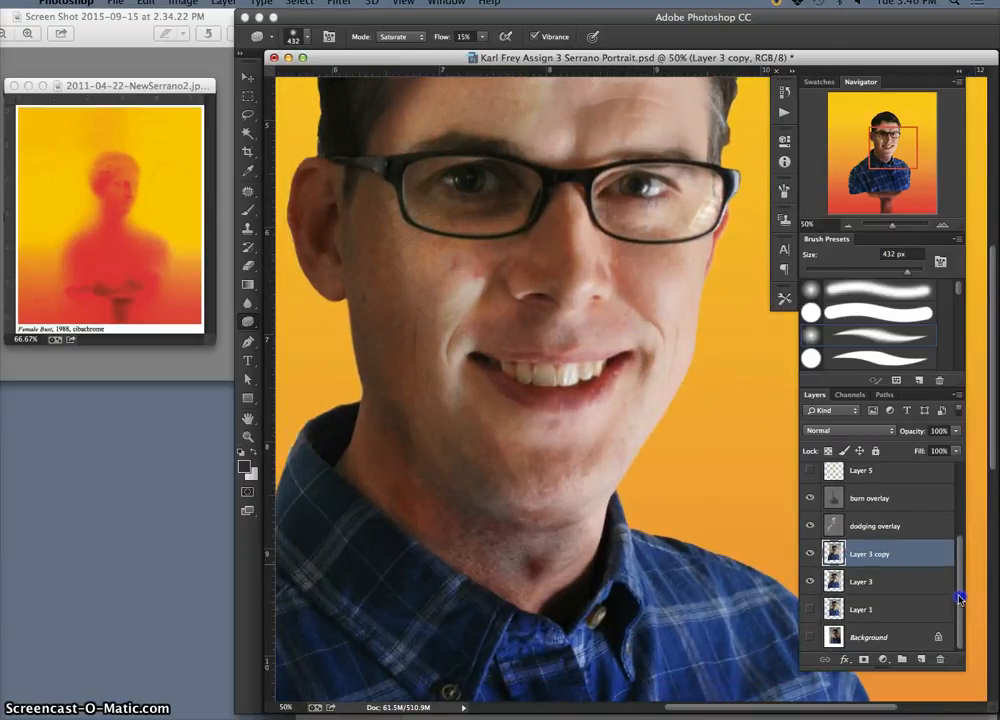
pyautogui.click(810, 525)
pyautogui.click(810, 497)
pyautogui.moveTo(960, 533); pyautogui.dragTo(963, 505)
pyautogui.click(811, 477)
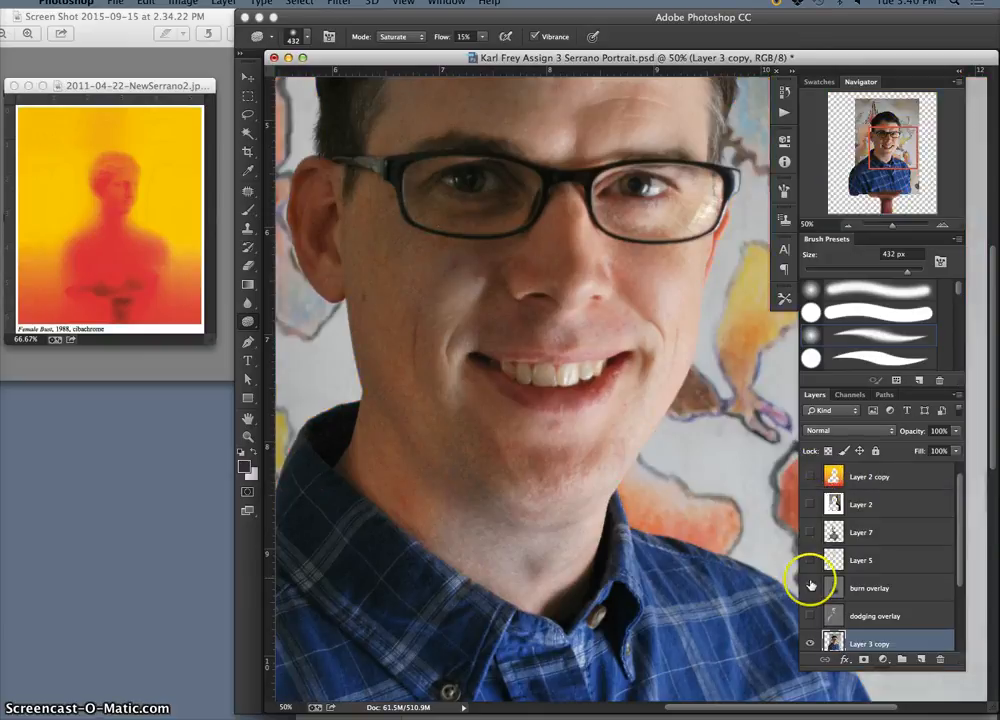
pyautogui.moveTo(960, 572); pyautogui.dragTo(960, 600)
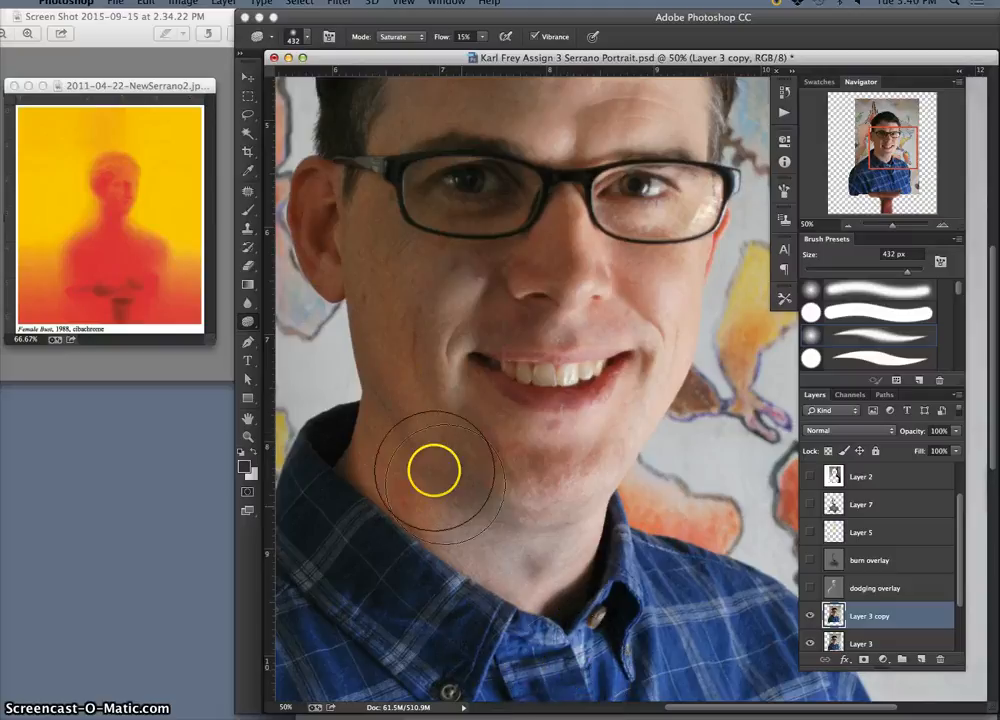
# Choose the Spot Healing Brush with a 69 px, 69% hard brush and heal the blemishes on the shadowed cheek of Layer 3 copy.
pyautogui.click(248, 194)
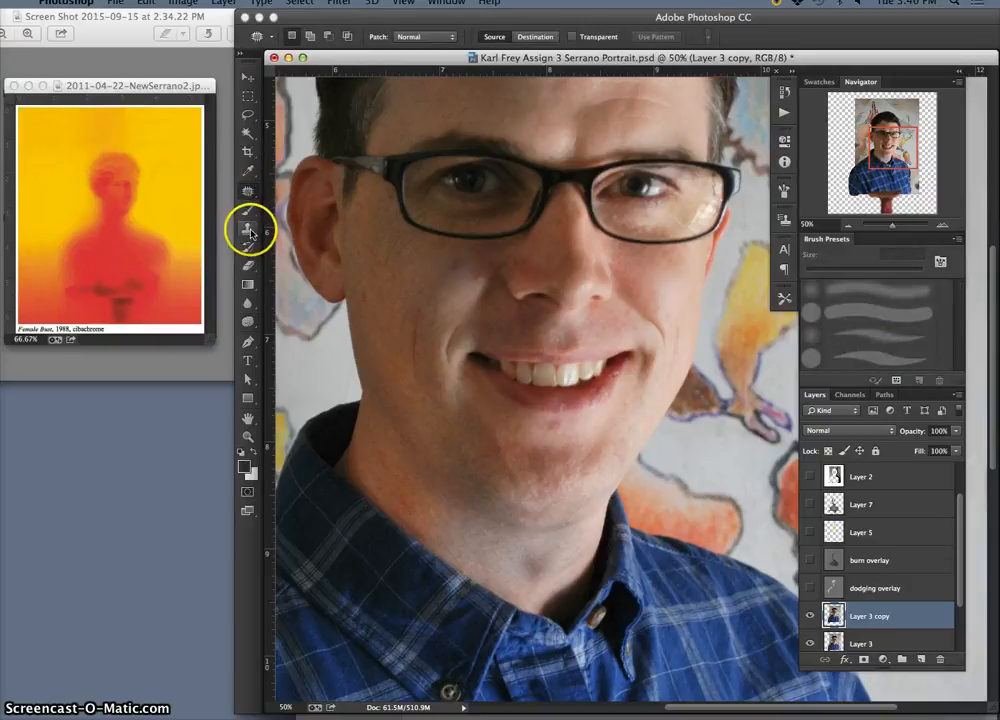
pyautogui.click(250, 231)
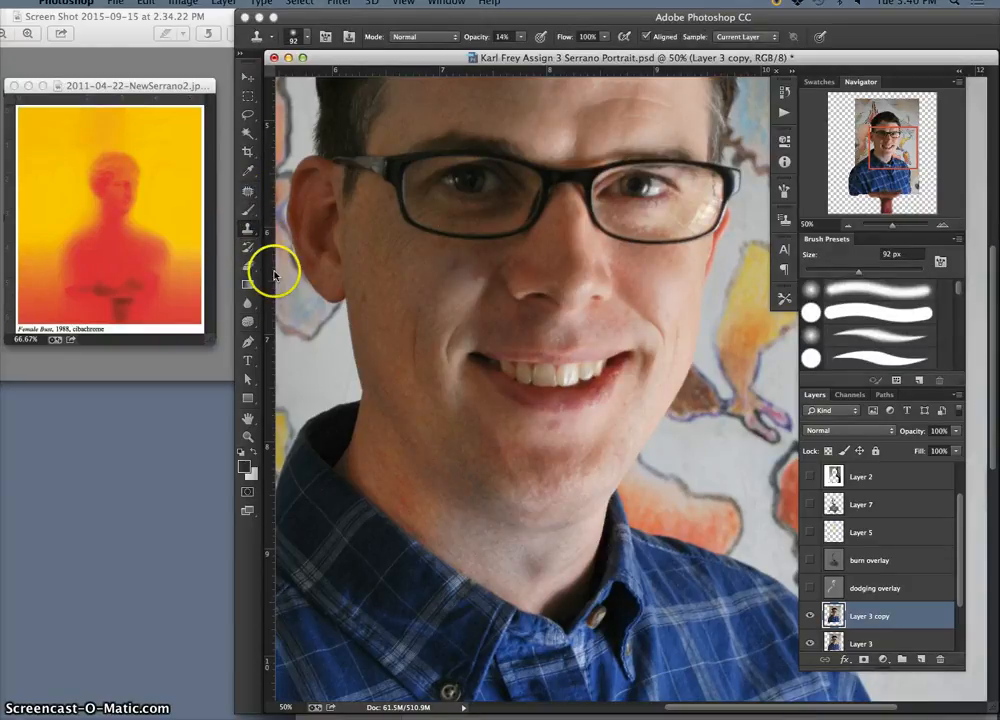
pyautogui.click(249, 196)
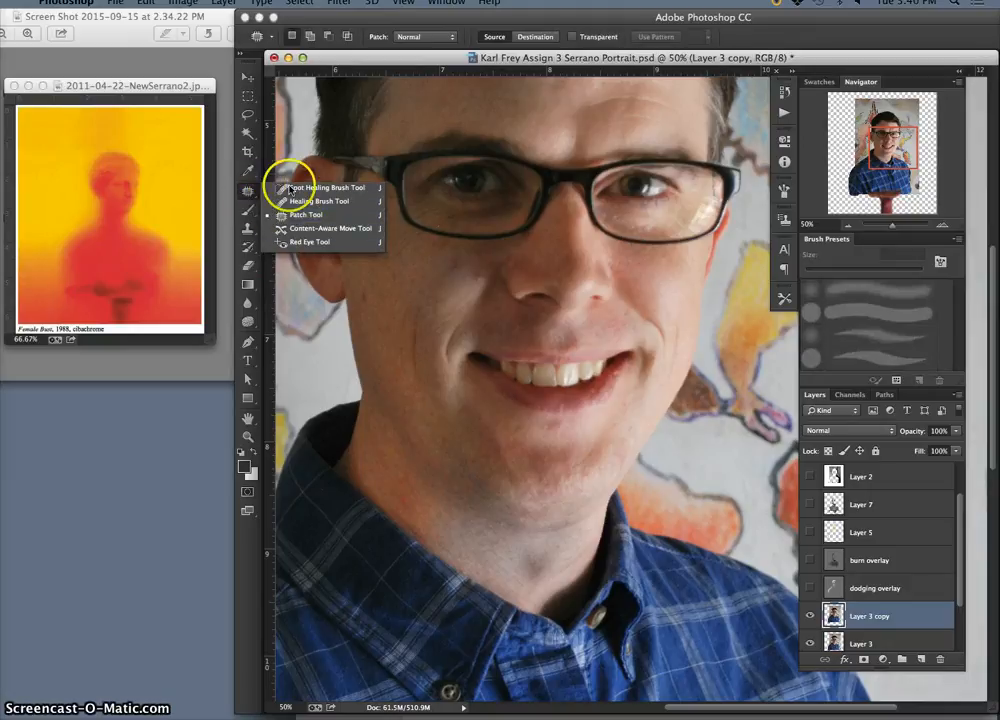
pyautogui.click(290, 188)
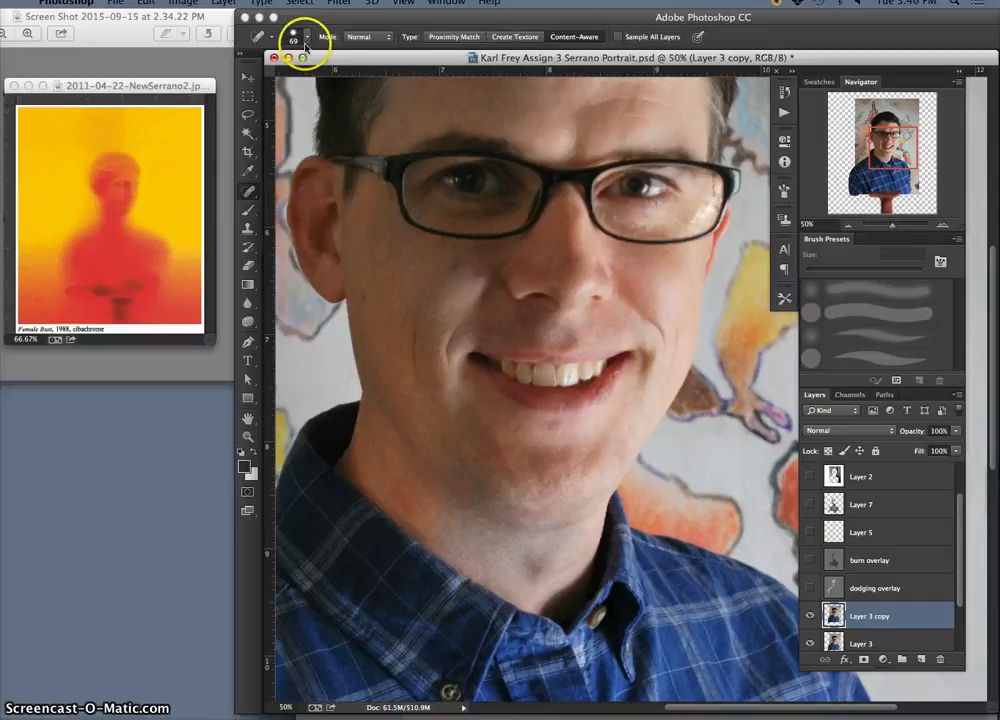
pyautogui.click(300, 40)
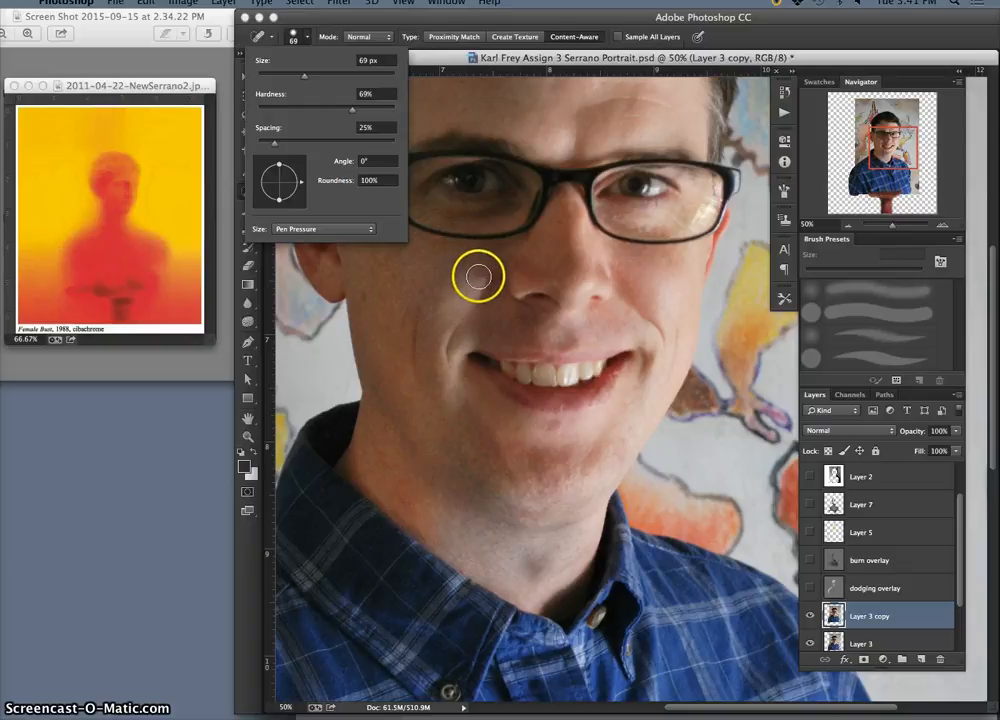
pyautogui.click(480, 274)
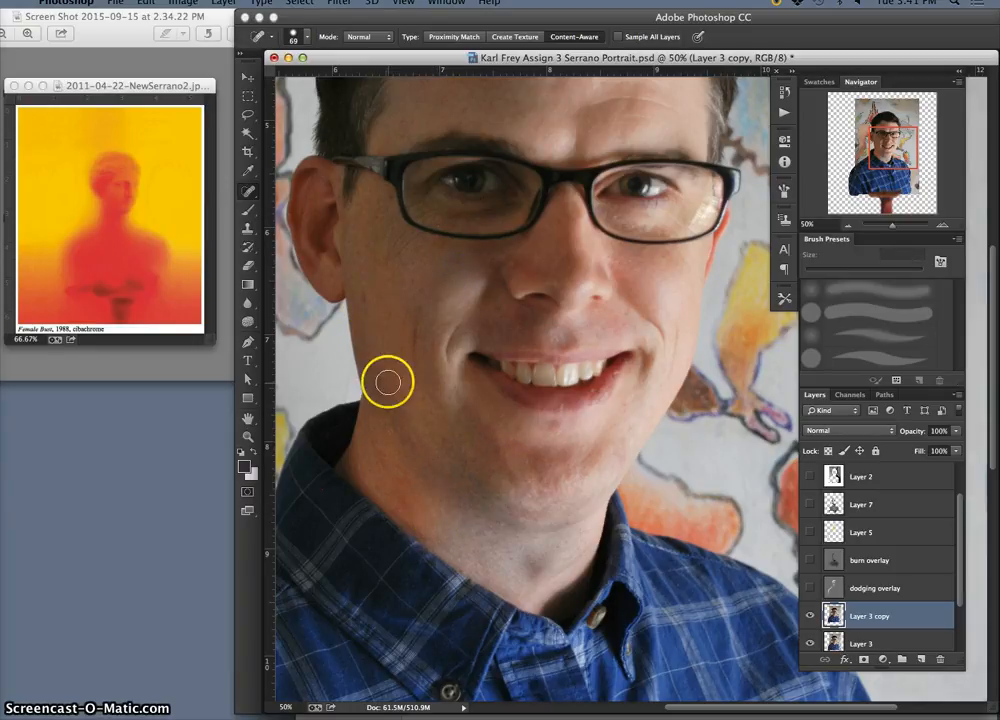
pyautogui.click(364, 298)
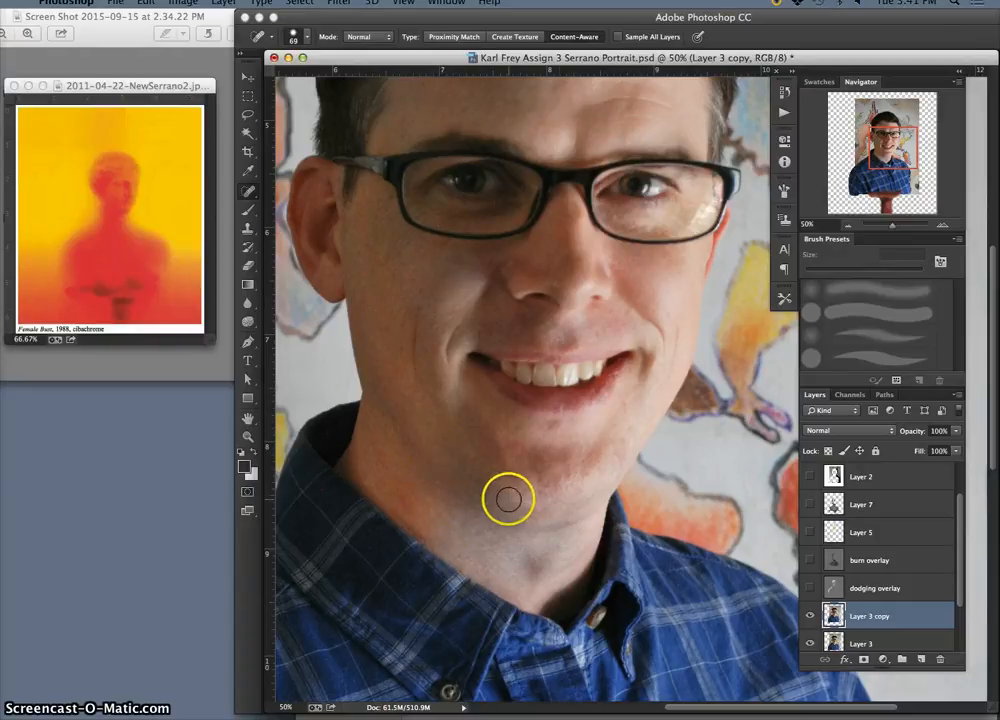
# Heal the small red blemish on the skin between the corner of the mouth and the jawline.
pyautogui.press('super+equal')
pyautogui.press('super+equal')
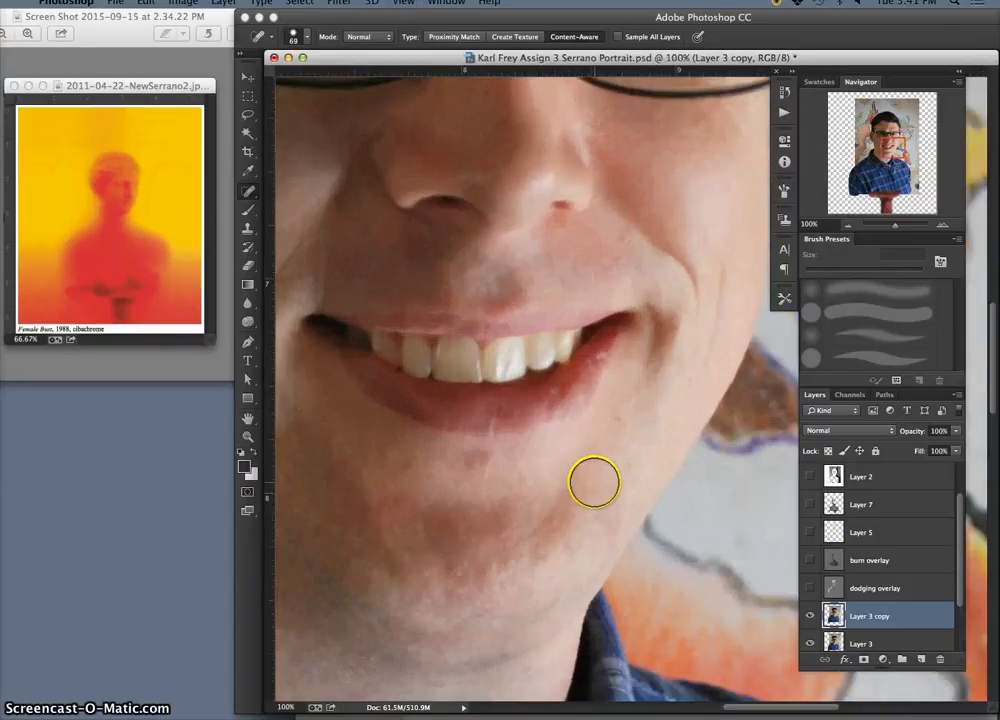
pyautogui.moveTo(585, 494); pyautogui.dragTo(574, 366)
pyautogui.press('super+equal')
pyautogui.press('super+equal')
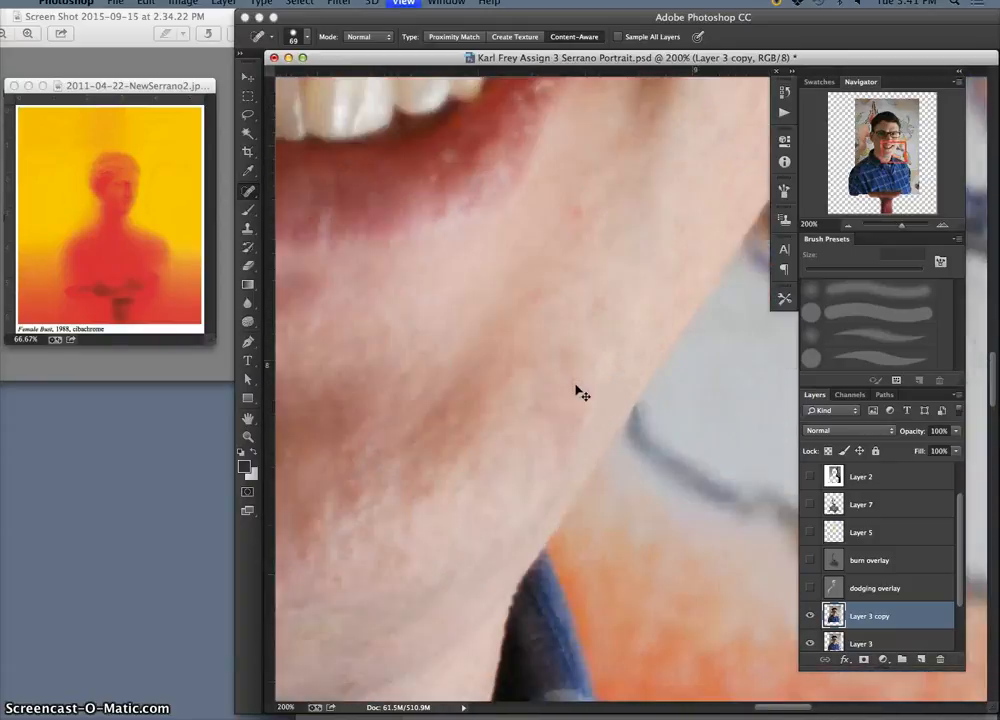
pyautogui.press('super+equal')
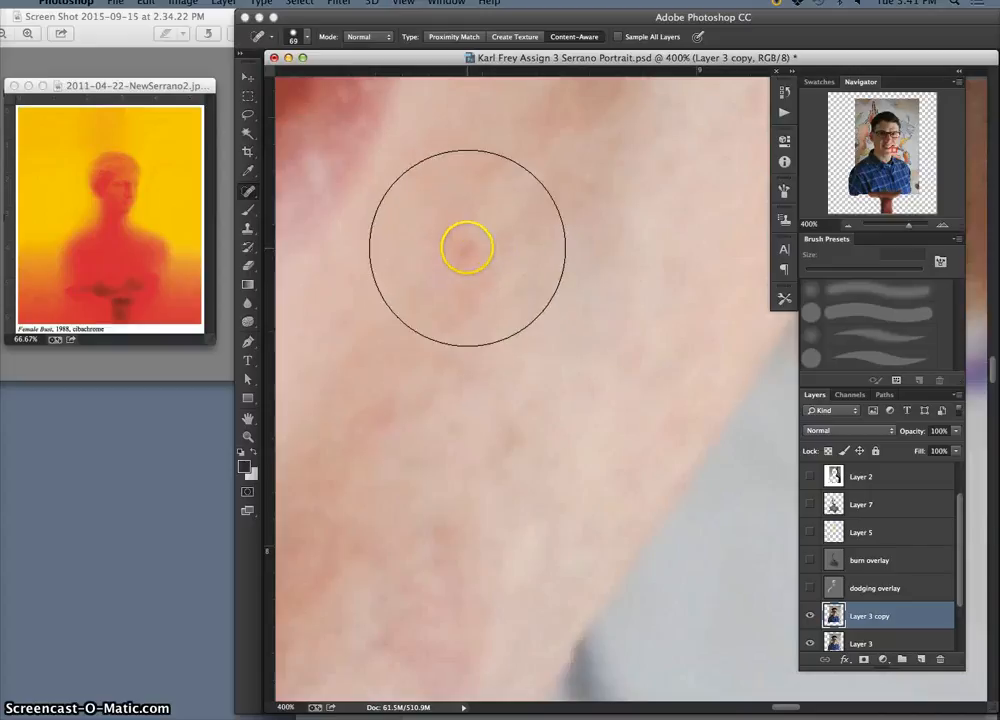
pyautogui.click(465, 253)
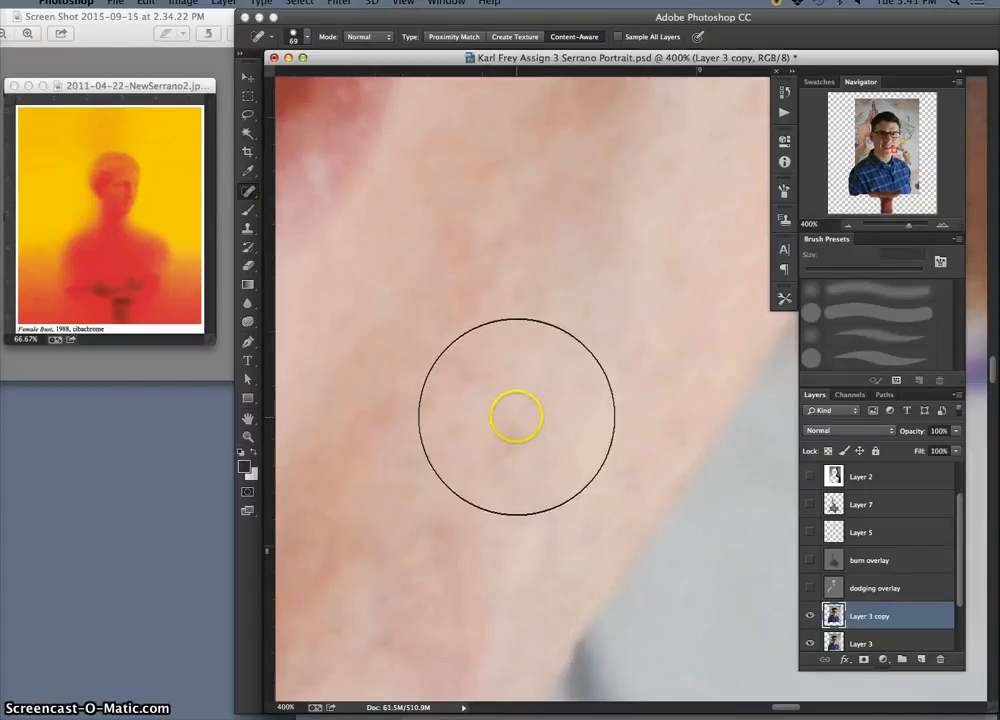
# Heal the blemishes along the side of the neck and on the throat with the Spot Healing Brush.
pyautogui.press('super+minus')
pyautogui.press('super+minus')
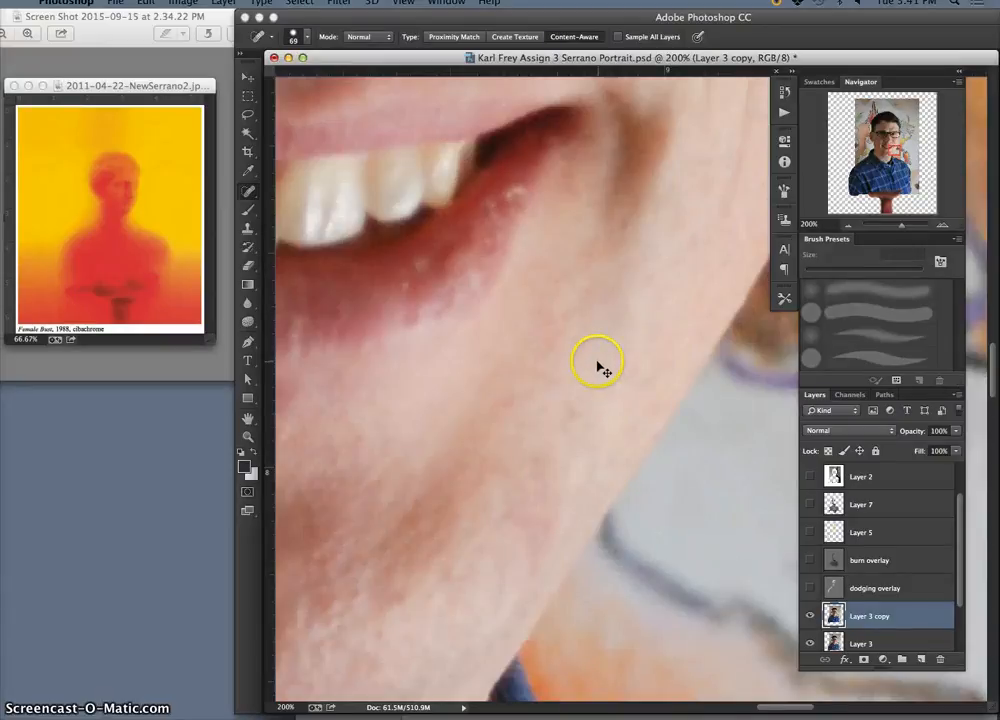
pyautogui.press('super+minus')
pyautogui.press('super+minus')
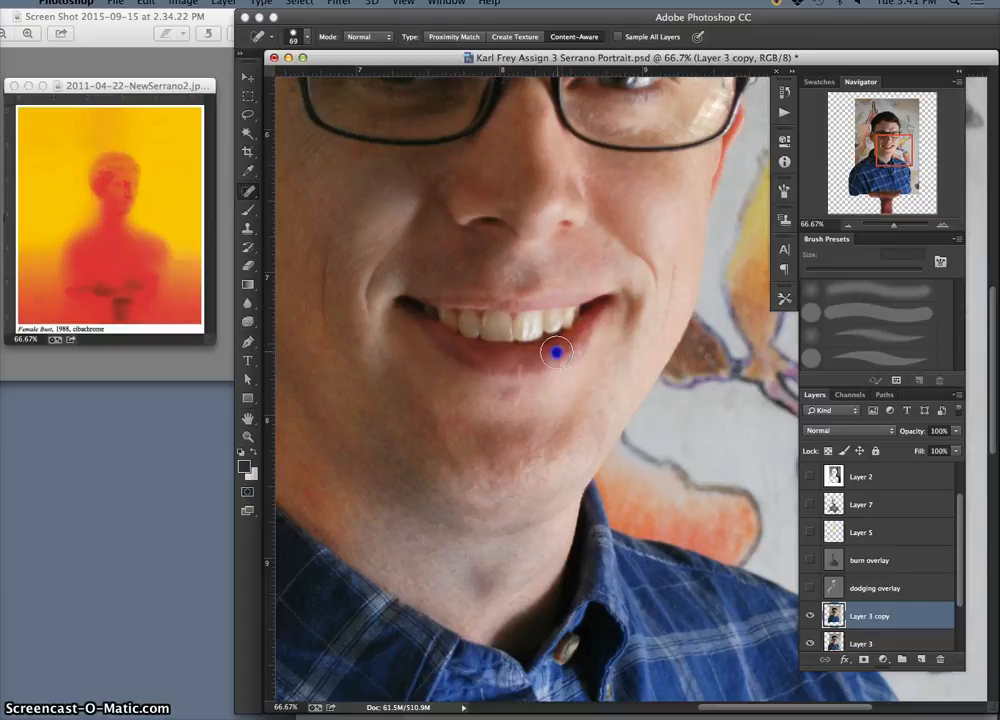
pyautogui.press('super+minus')
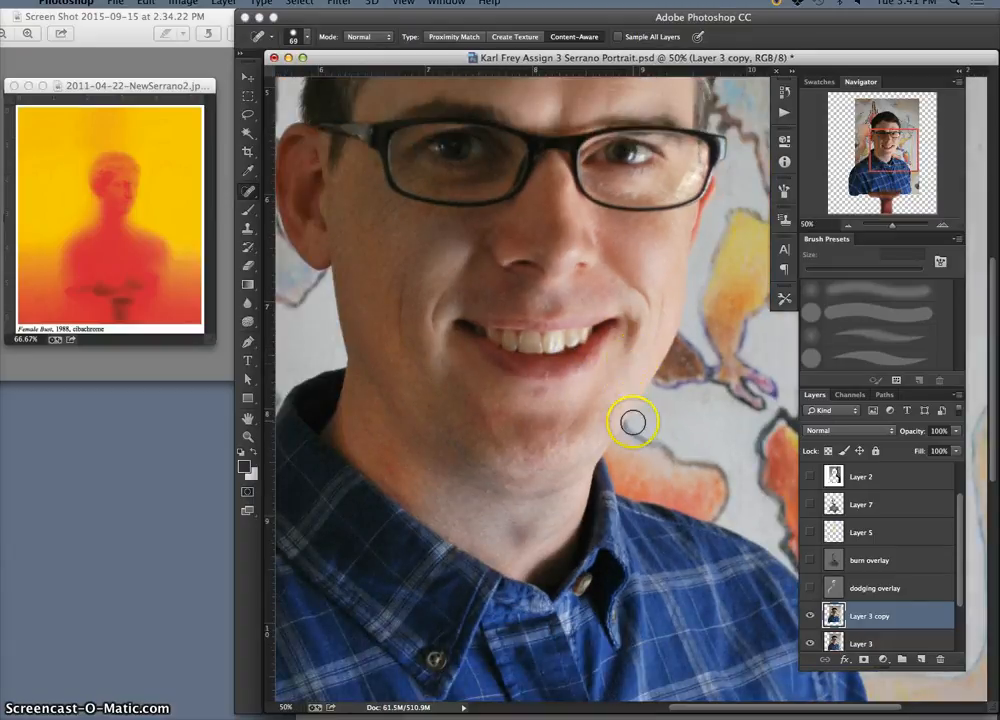
pyautogui.click(387, 468)
pyautogui.click(386, 452)
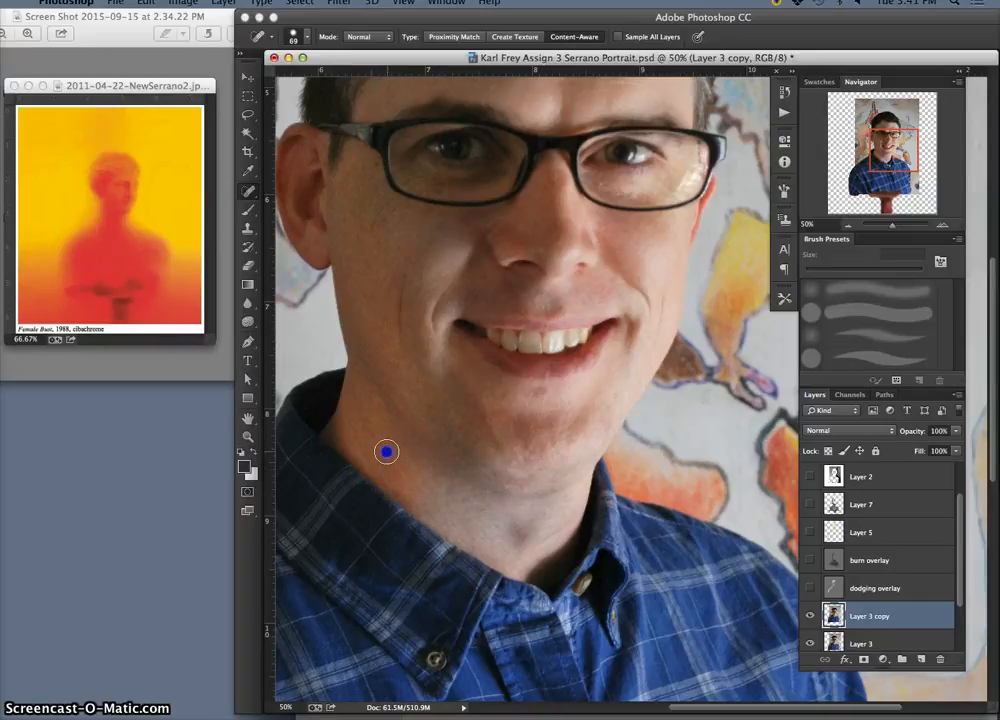
pyautogui.click(376, 425)
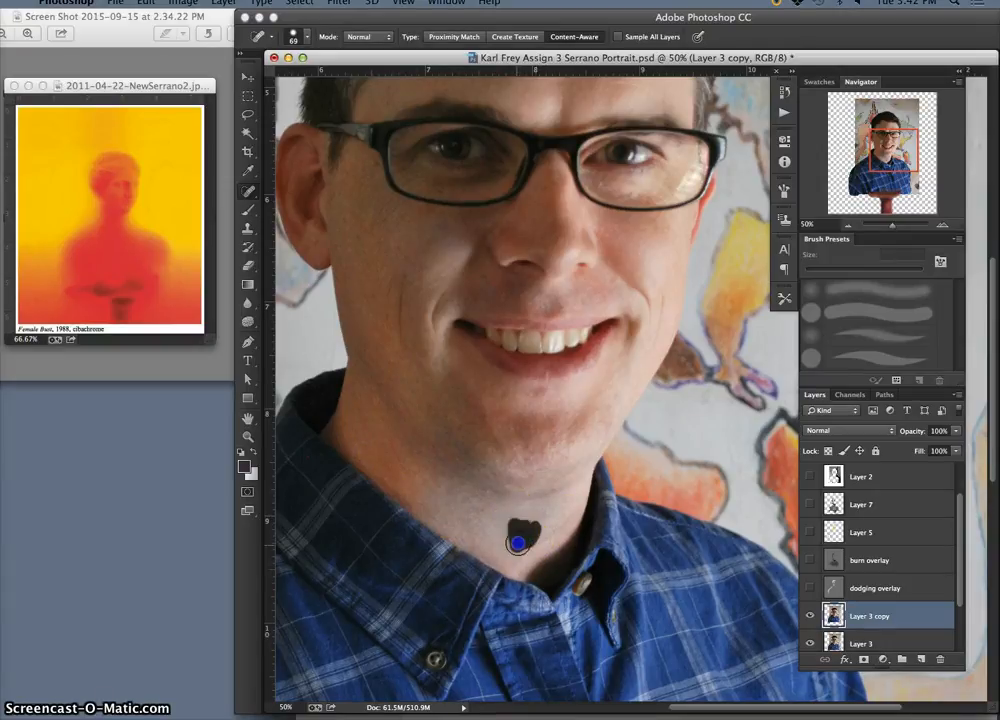
pyautogui.moveTo(518, 541); pyautogui.dragTo(518, 545)
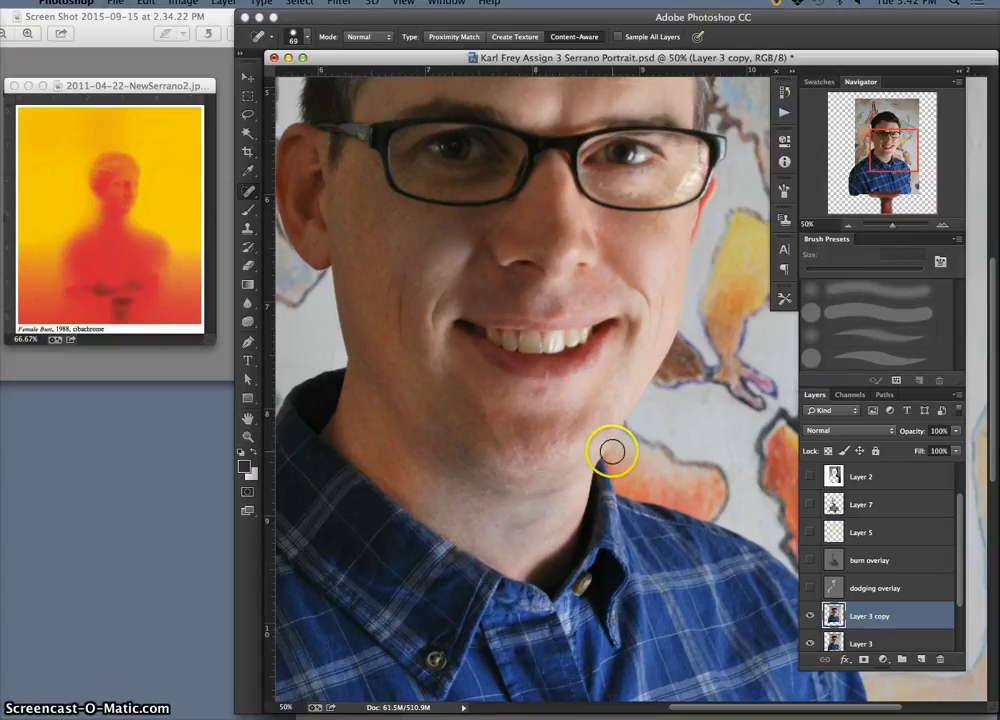
# Heal a spot on the forehead above the glasses and save the document.
pyautogui.scroll(-1, 605, 455)
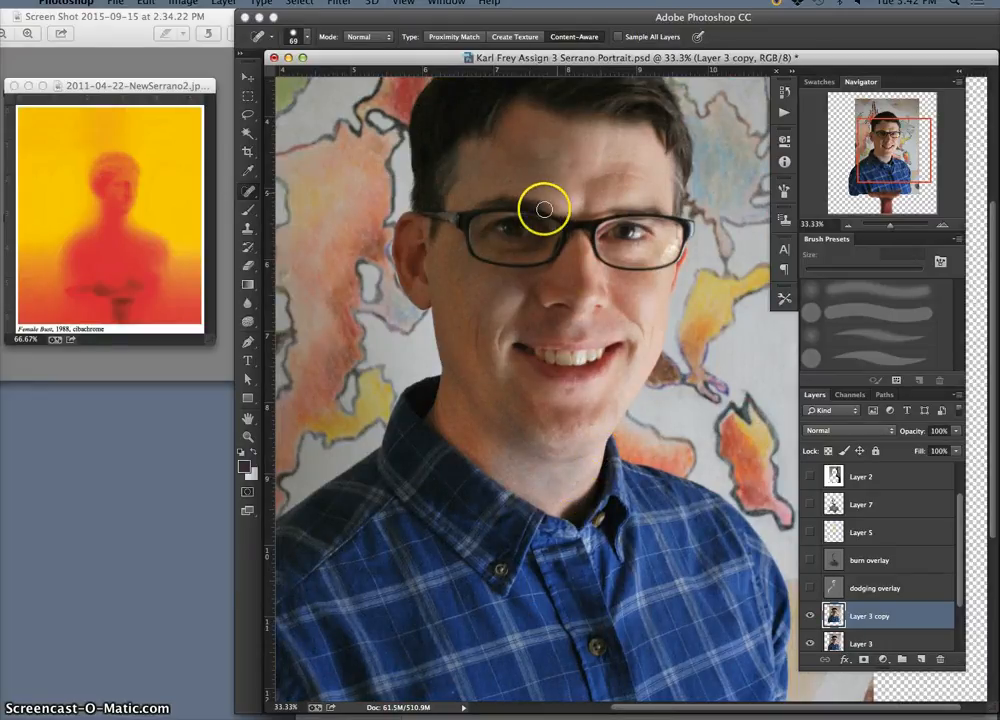
pyautogui.click(540, 156)
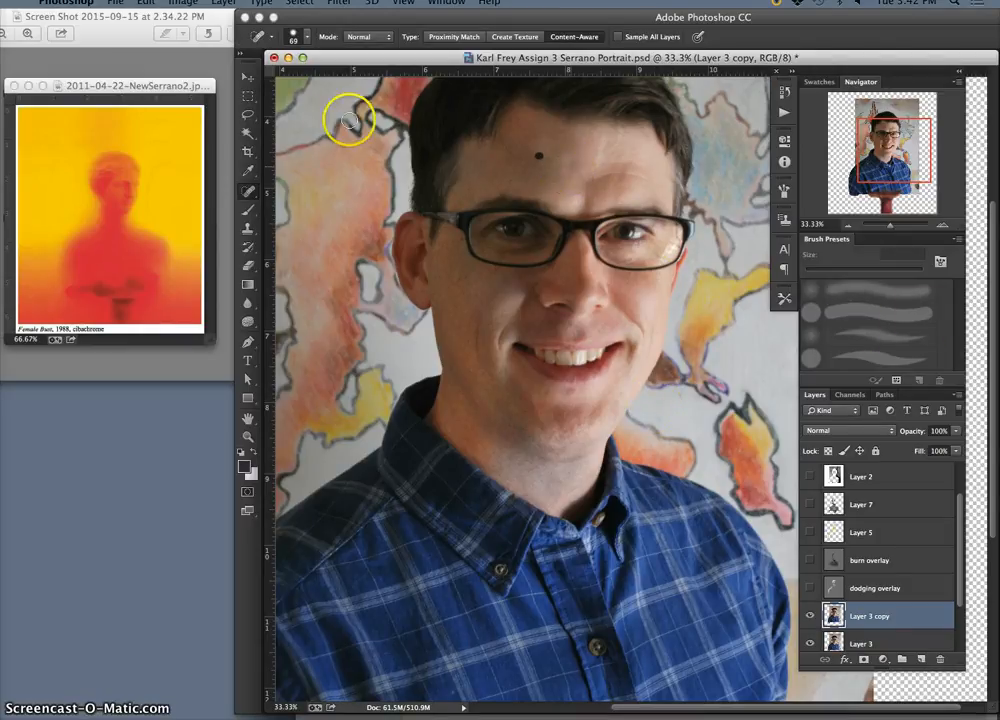
pyautogui.click(249, 117)
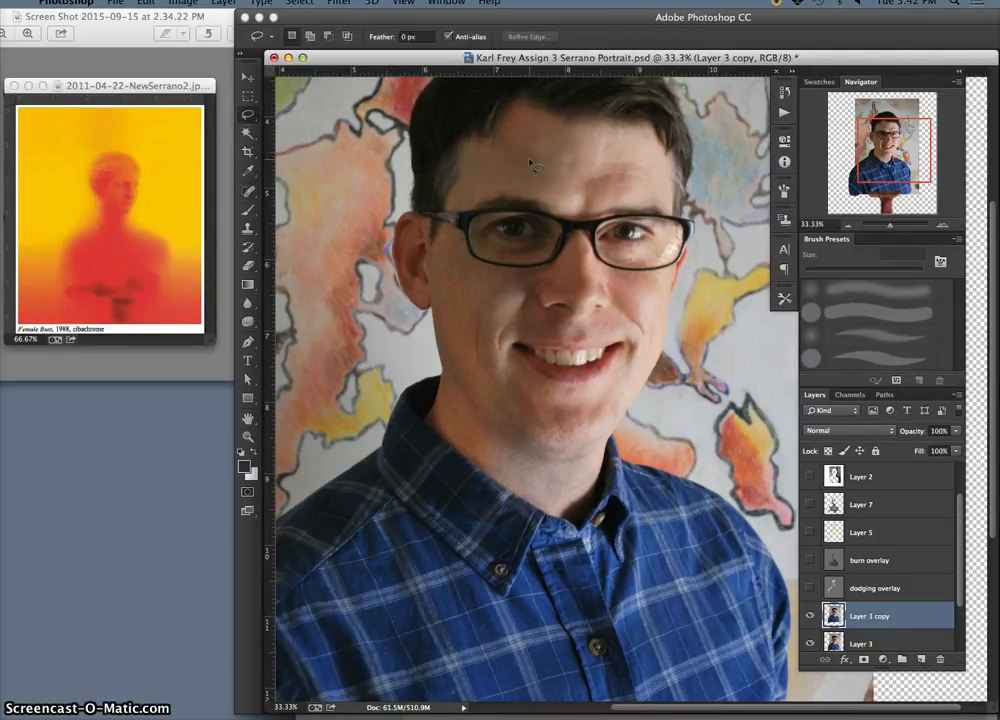
pyautogui.press('super+s')
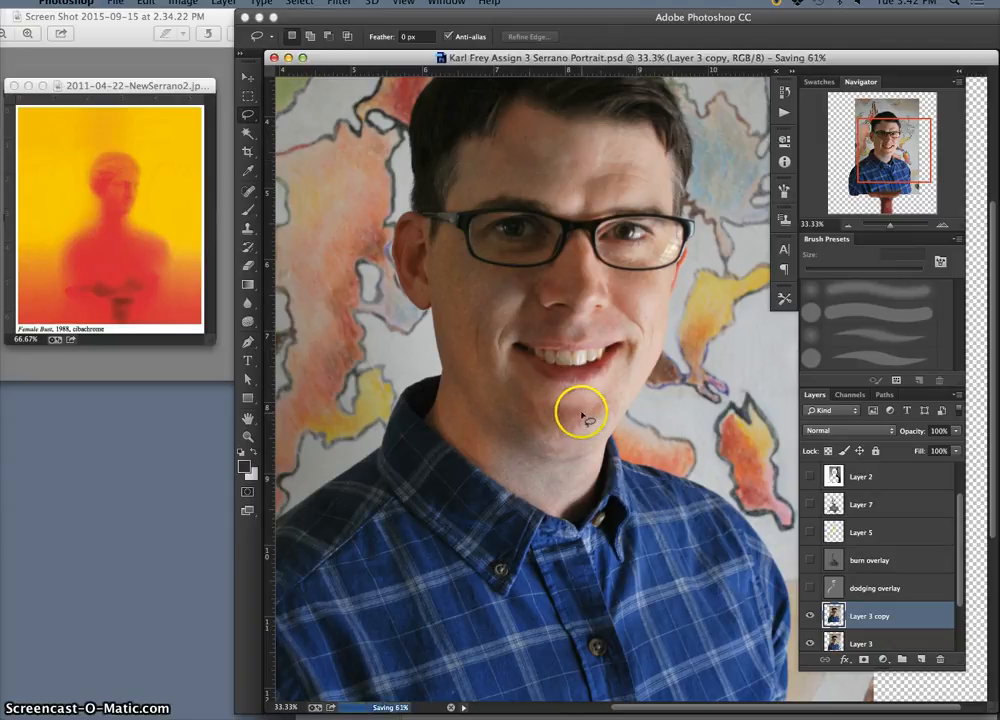
# Use the Spot Healing Brush to heal the patch of skin below the lower lip and paint over the collar button.
pyautogui.press('super+minus')
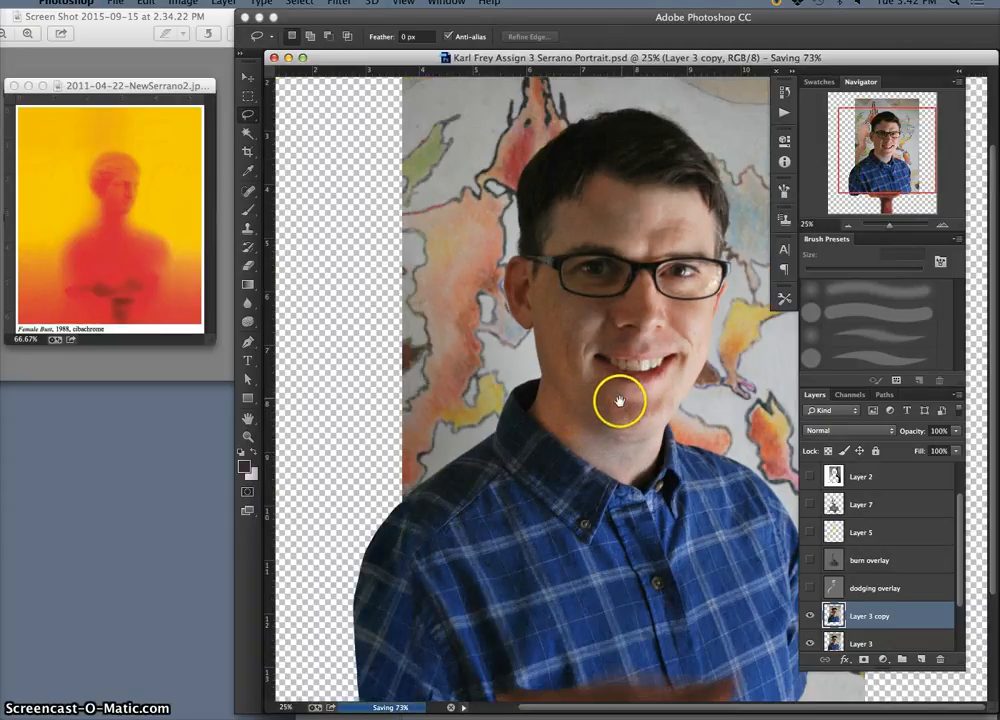
pyautogui.press('super+plus')
pyautogui.press('super+plus')
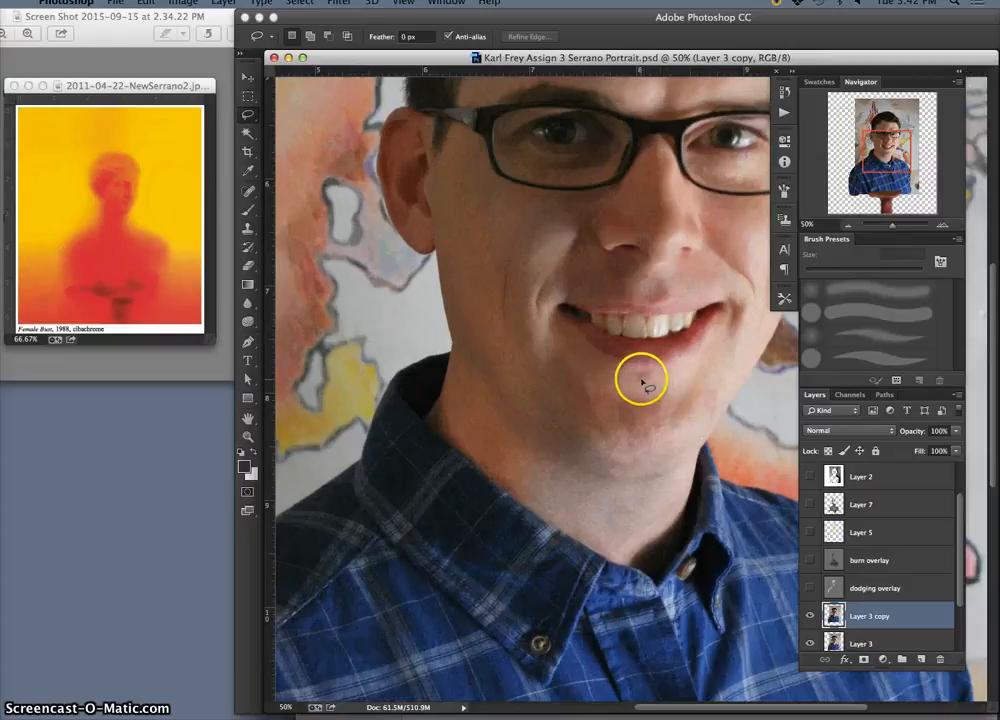
pyautogui.moveTo(248, 193); pyautogui.dragTo(275, 190)
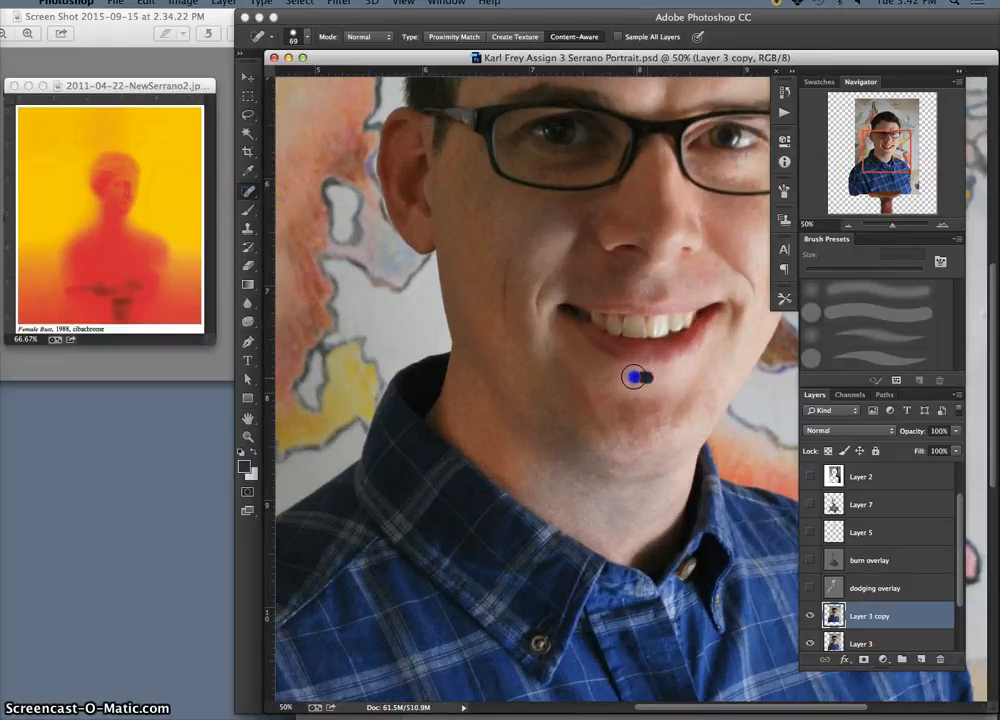
pyautogui.moveTo(640, 379); pyautogui.dragTo(641, 380)
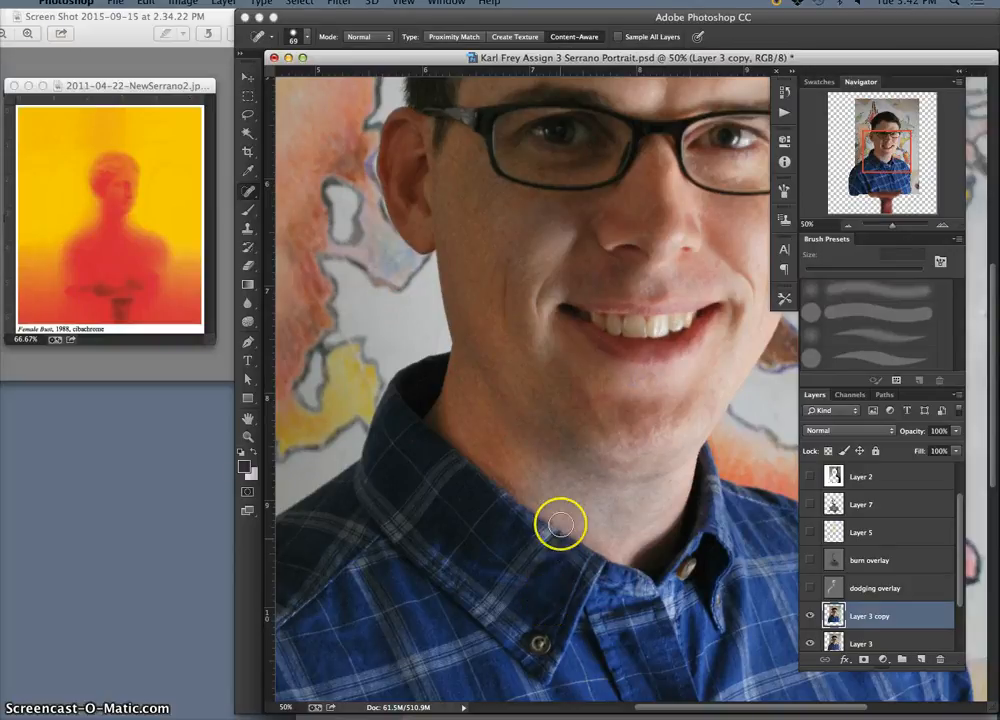
pyautogui.moveTo(551, 626); pyautogui.dragTo(542, 640)
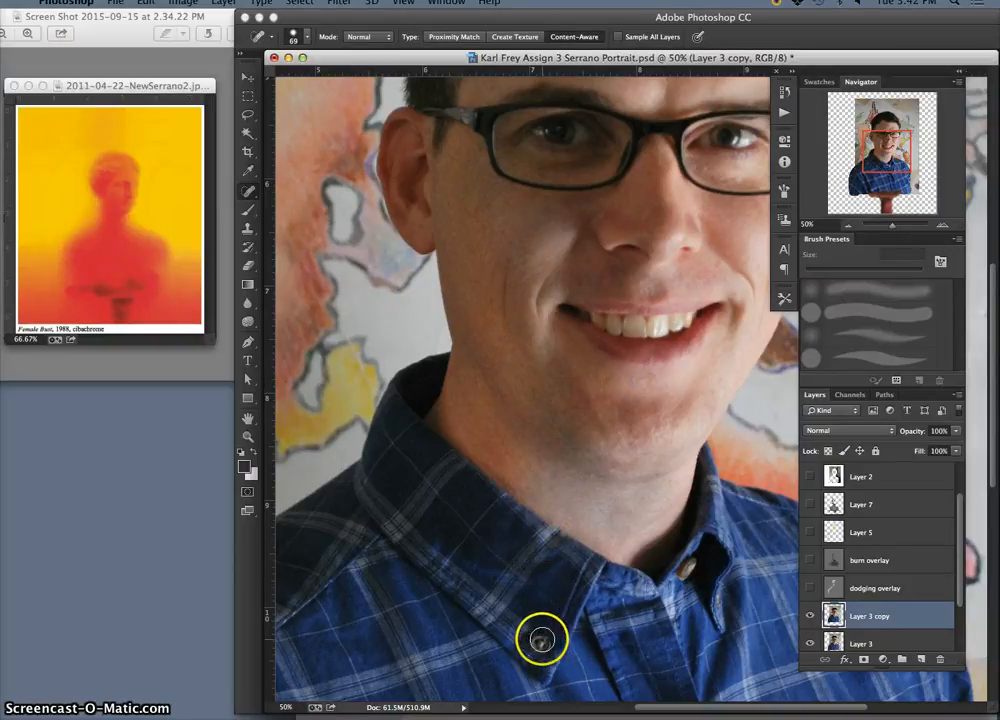
# Remove the button on the collar point and the shirt-front button below it with the Spot Healing Brush.
pyautogui.press('super+plus')
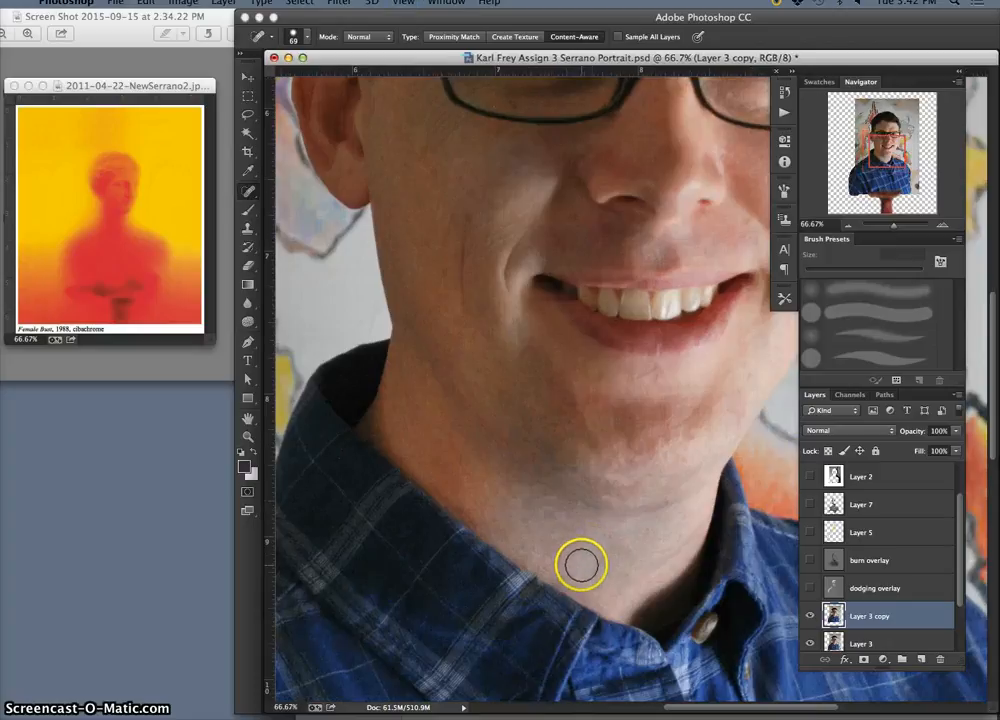
pyautogui.press('space')
pyautogui.scroll(-5, 560, 320)
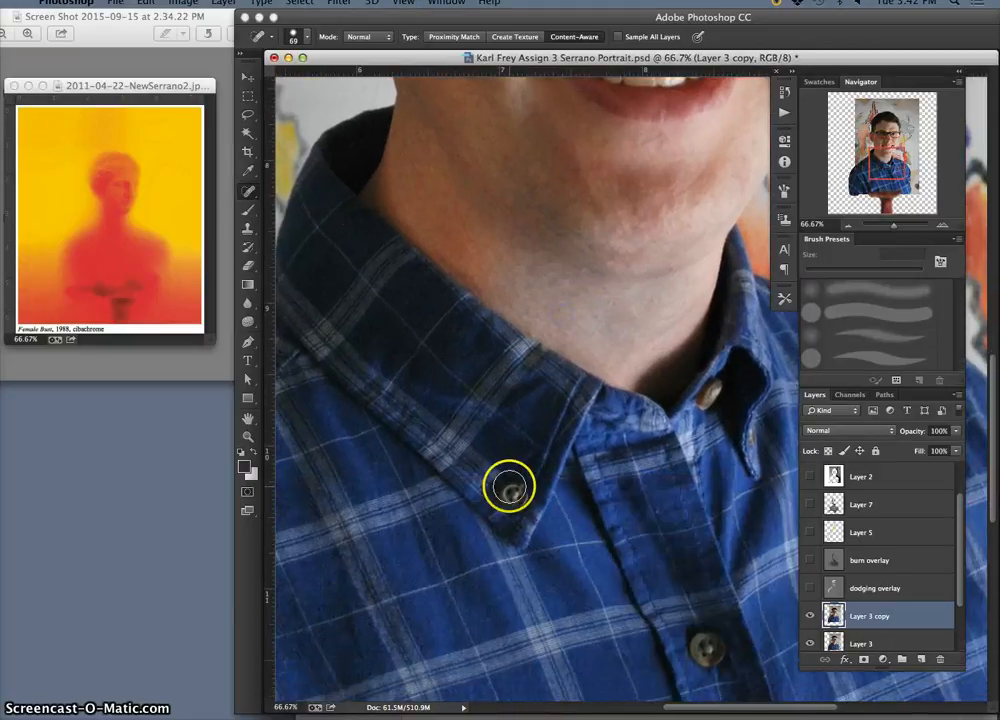
pyautogui.moveTo(514, 494); pyautogui.dragTo(512, 496)
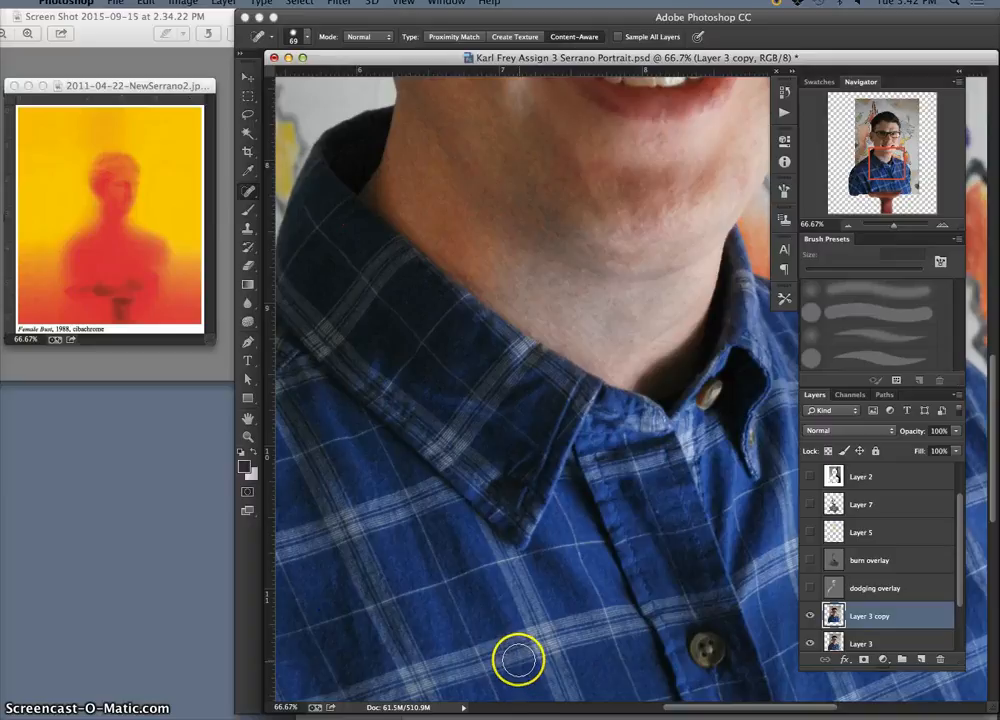
pyautogui.moveTo(706, 650); pyautogui.dragTo(708, 653)
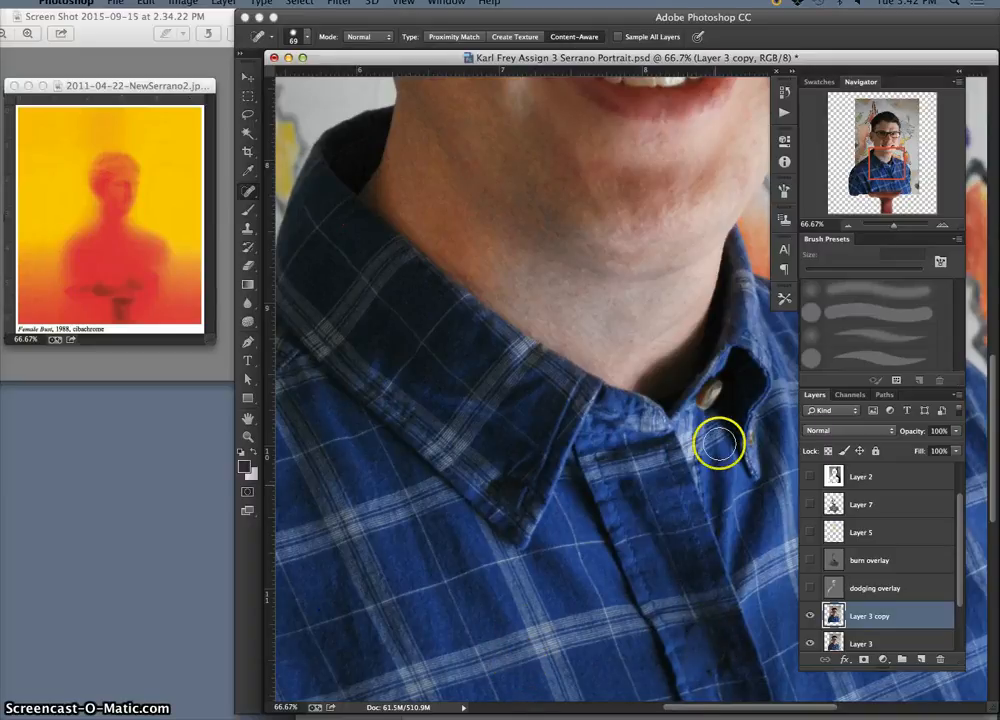
# Remove the button under the neck opening and clean up the fabric along the collar edge with the Spot Healing Brush.
pyautogui.moveTo(712, 398)
pyautogui.mouseDown()
pyautogui.moveTo(670, 547)
pyautogui.moveTo(701, 410)
pyautogui.mouseUp()
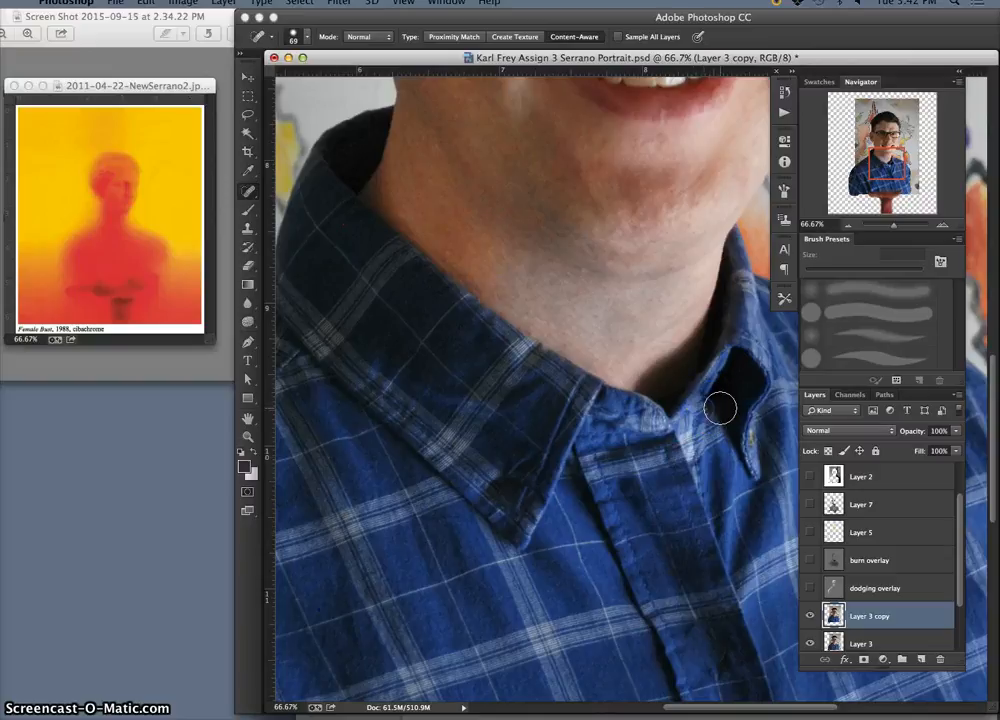
pyautogui.click(711, 404)
pyautogui.click(726, 379)
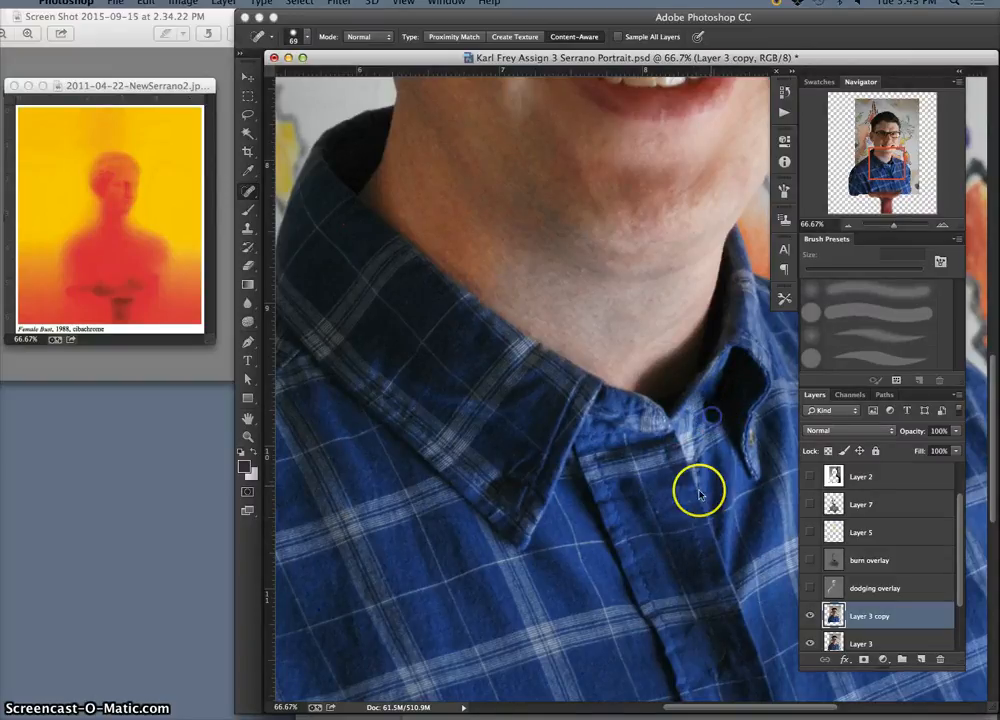
pyautogui.click(707, 403)
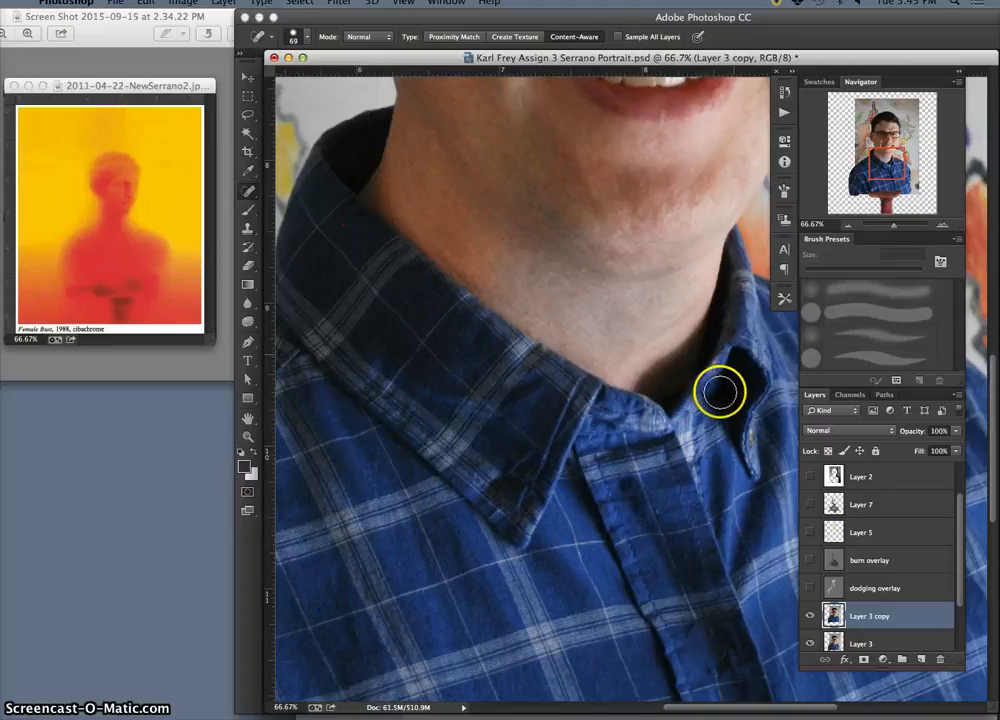
pyautogui.scroll(-1, 720, 419)
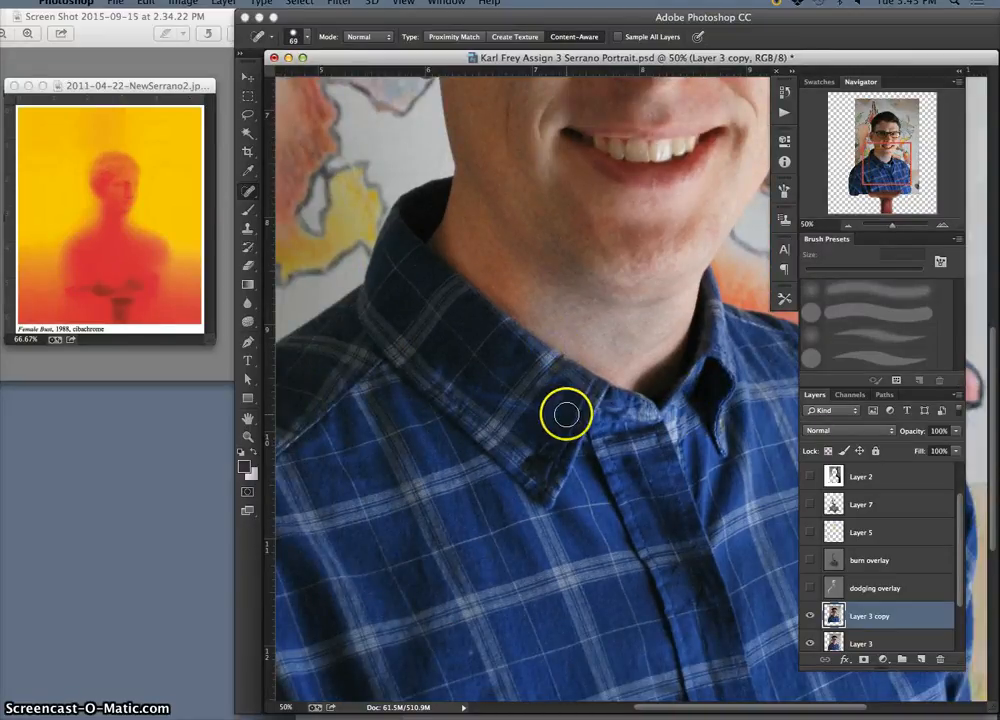
# Try to heal the glare on the front tooth with the Spot Healing Brush, and undo the strokes.
pyautogui.press('super+minus')
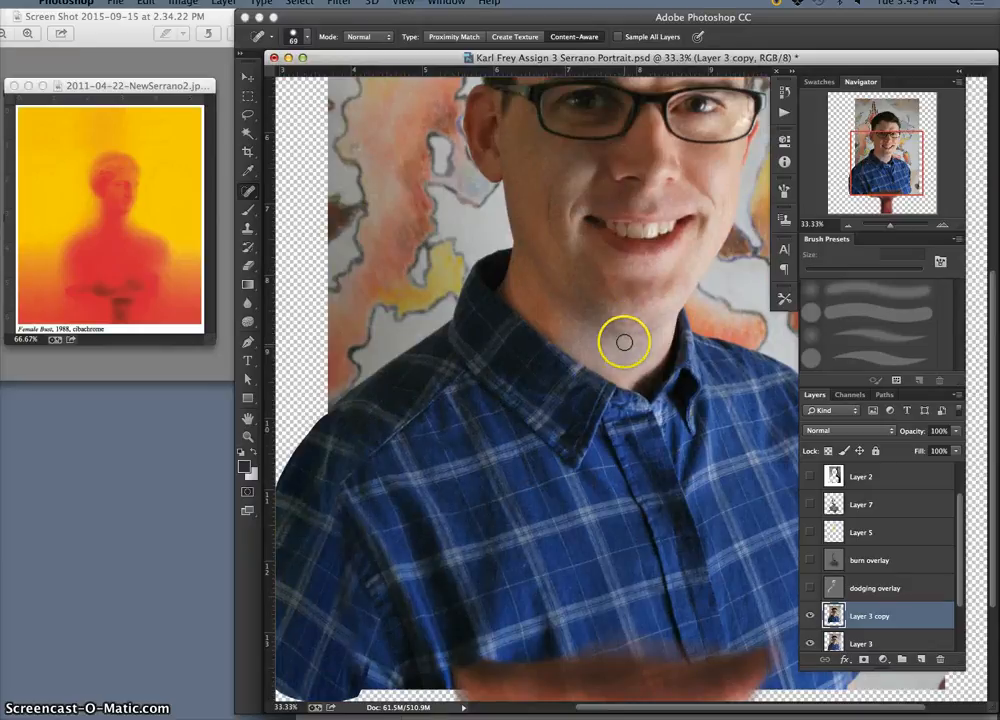
pyautogui.press('super+plus')
pyautogui.press('super+plus')
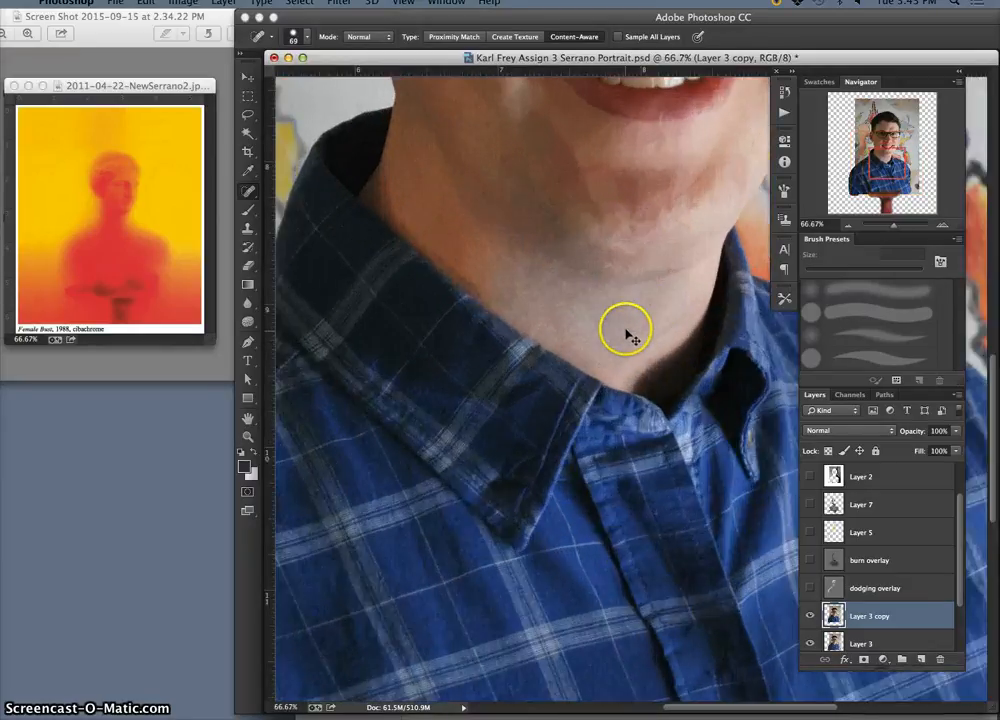
pyautogui.moveTo(627, 299); pyautogui.dragTo(577, 401)
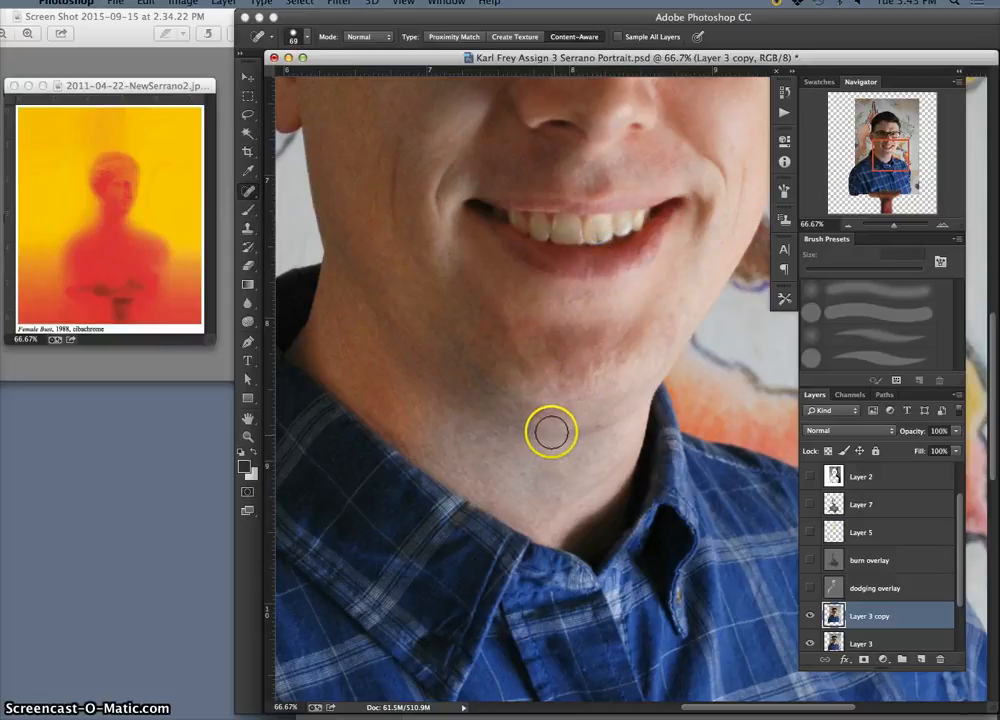
pyautogui.press('super+plus')
pyautogui.press('super+plus')
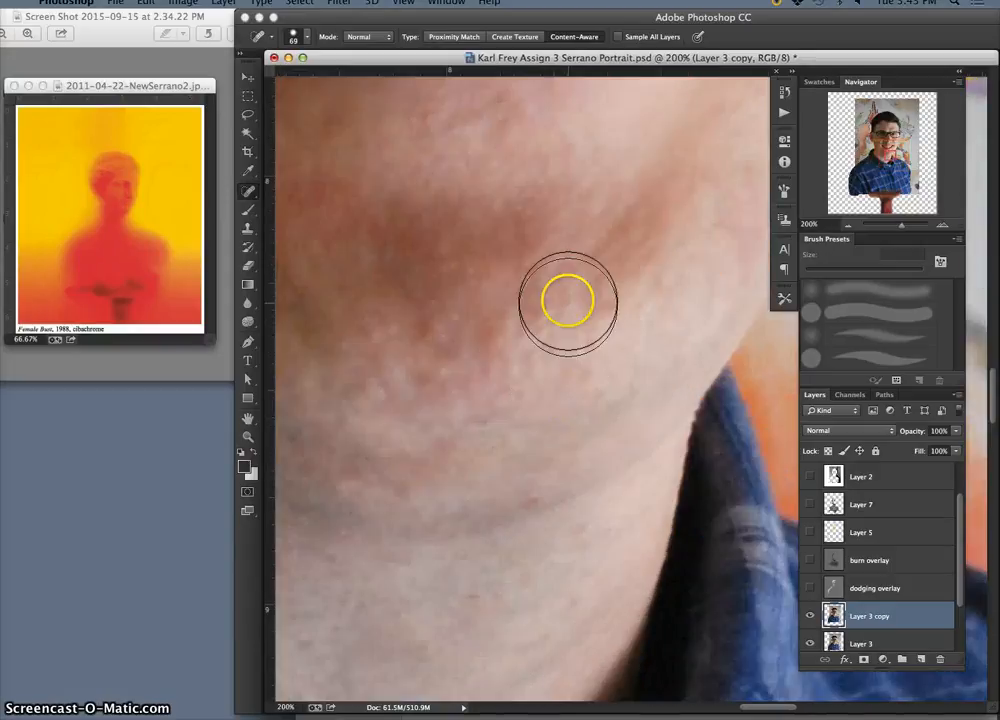
pyautogui.moveTo(565, 257); pyautogui.dragTo(591, 455)
pyautogui.moveTo(571, 298); pyautogui.dragTo(594, 319)
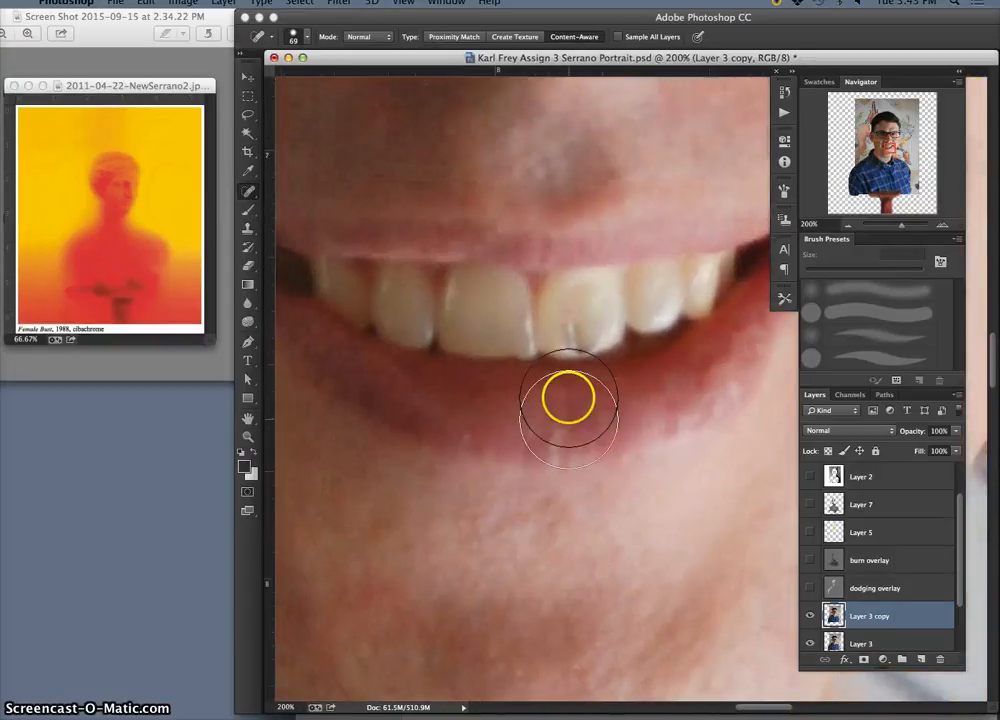
pyautogui.press('alt+super+z')
pyautogui.press('alt+super+z')
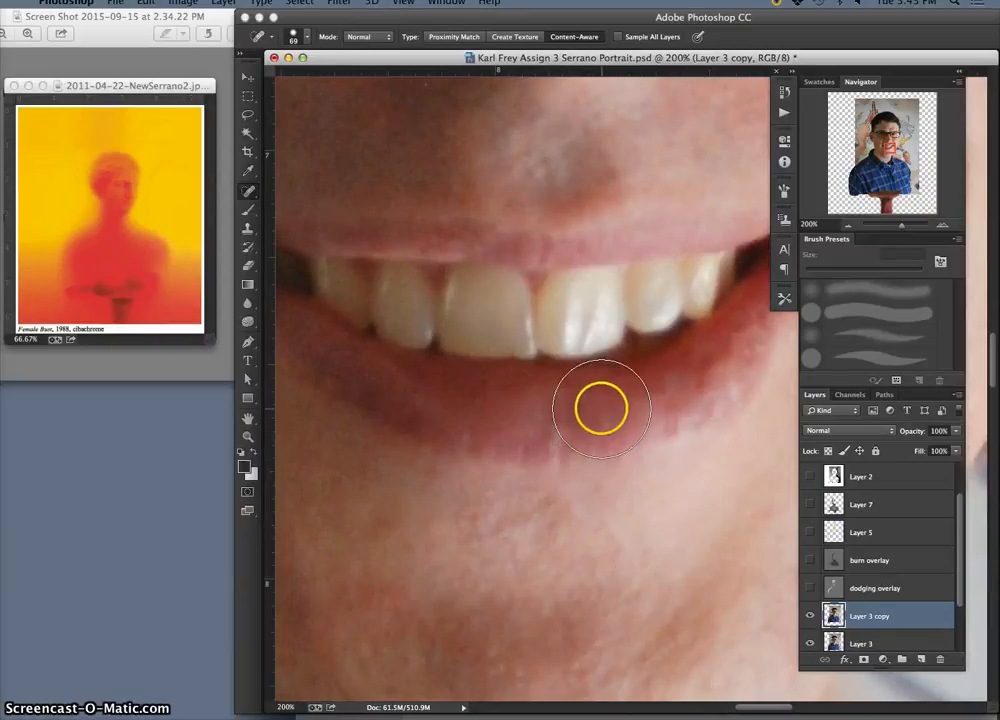
# Patch the glare on the front tooth with the neighbouring front tooth, using a Patch Tool outline of that clean tooth moved over the glare, and deselect.
pyautogui.press('super+minus')
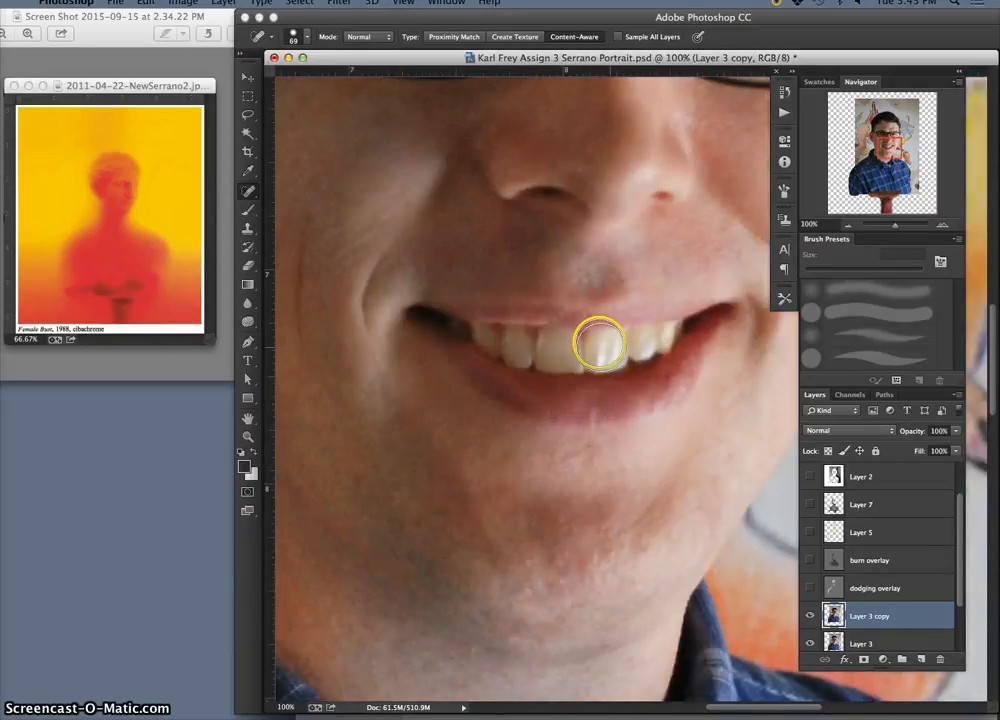
pyautogui.press('super+plus')
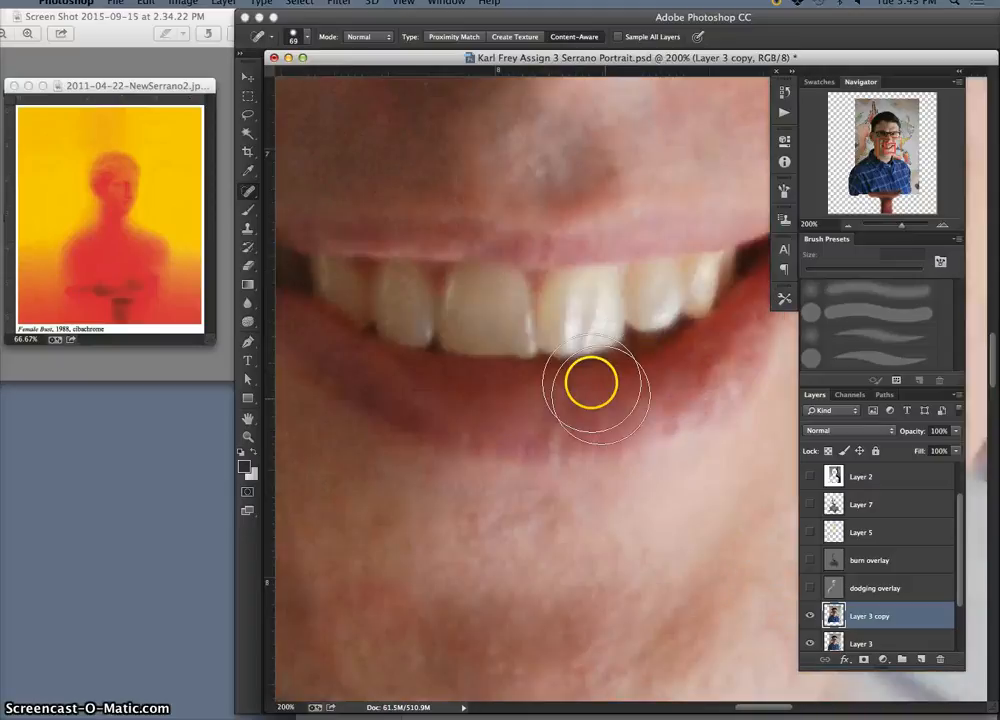
pyautogui.click(249, 192)
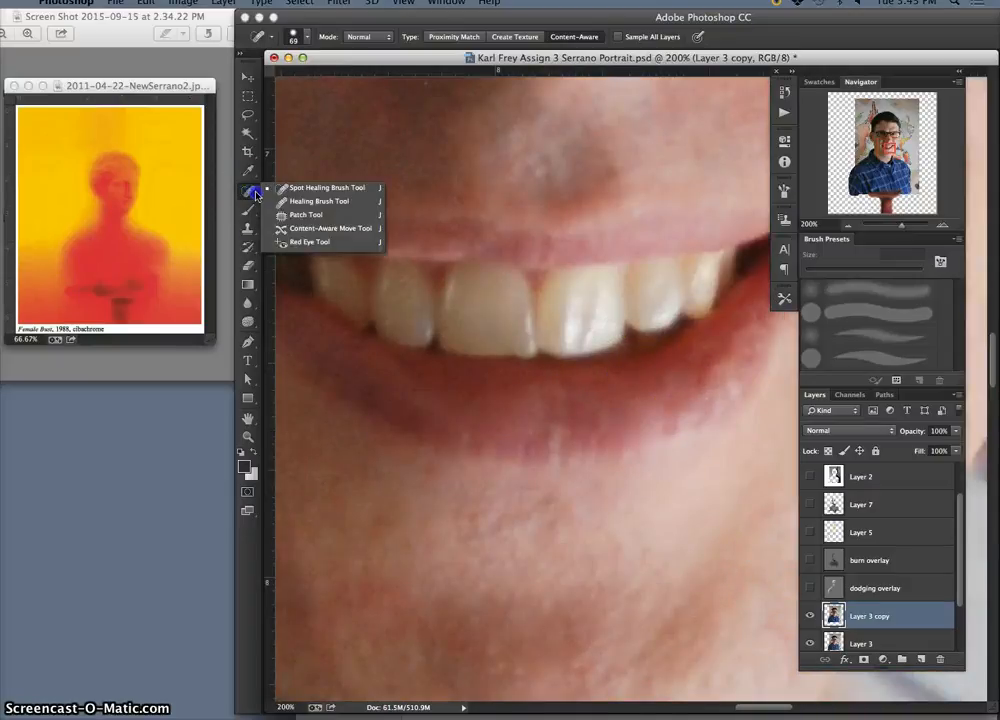
pyautogui.click(300, 214)
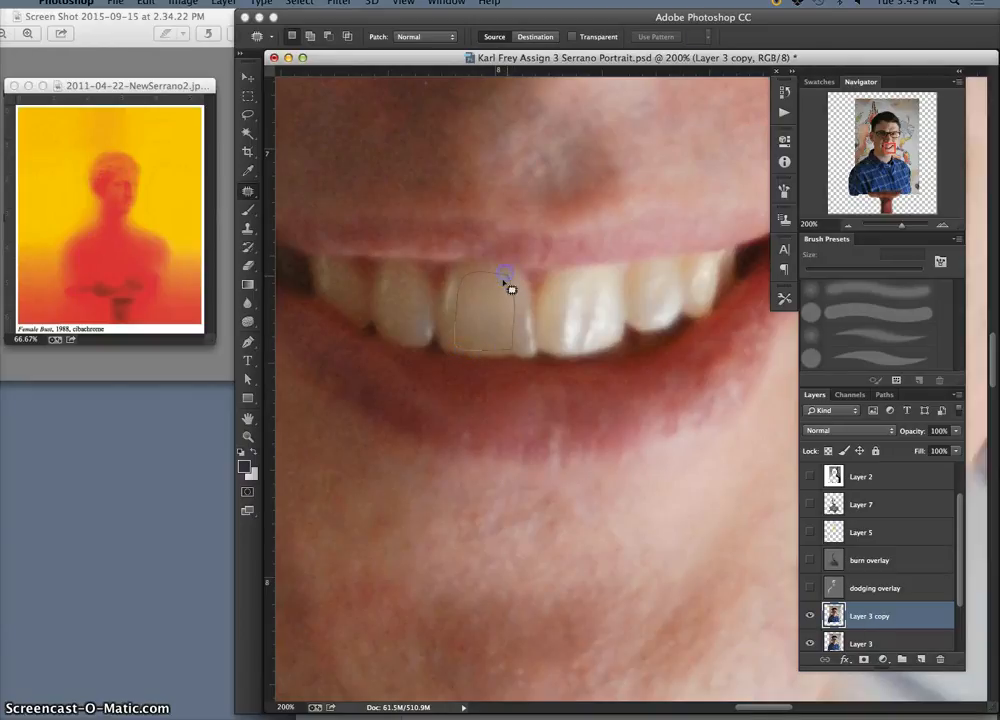
pyautogui.moveTo(507, 283)
pyautogui.mouseDown()
pyautogui.moveTo(507, 320)
pyautogui.moveTo(377, 234)
pyautogui.mouseUp()
pyautogui.click(248, 114)
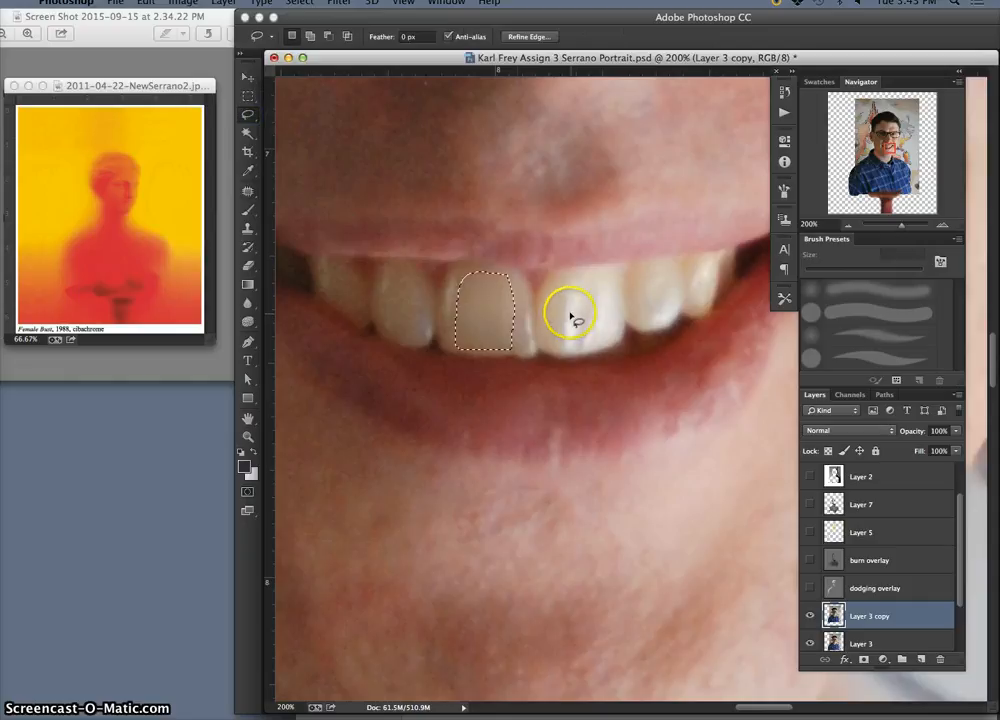
pyautogui.moveTo(495, 312)
pyautogui.mouseDown()
pyautogui.moveTo(540, 330)
pyautogui.moveTo(590, 313)
pyautogui.moveTo(583, 309)
pyautogui.mouseUp()
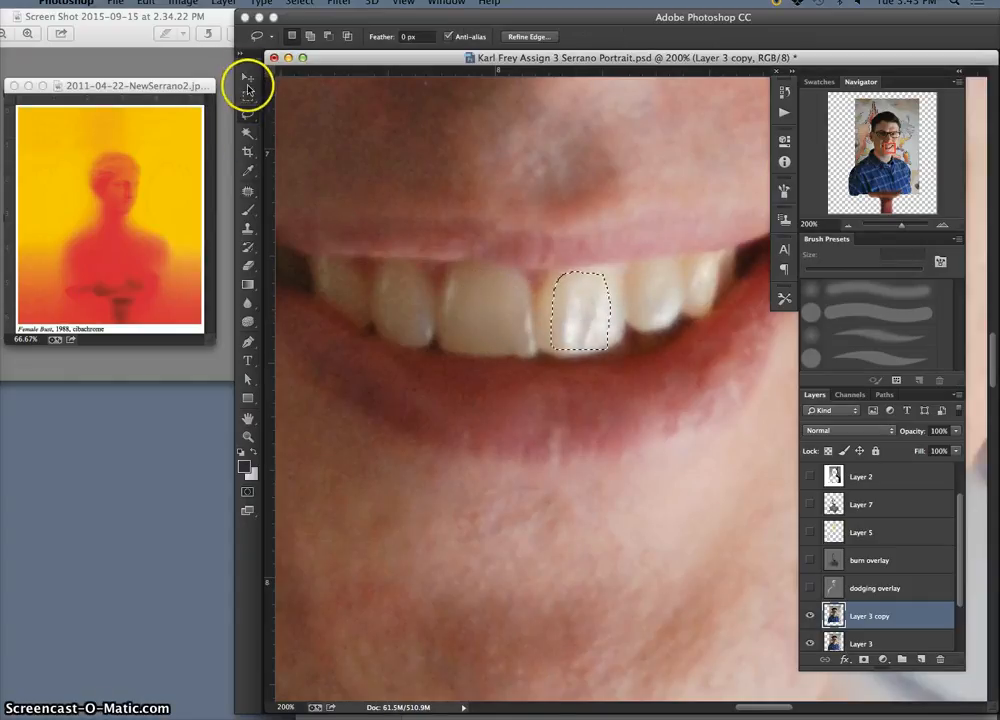
pyautogui.click(248, 80)
pyautogui.click(248, 190)
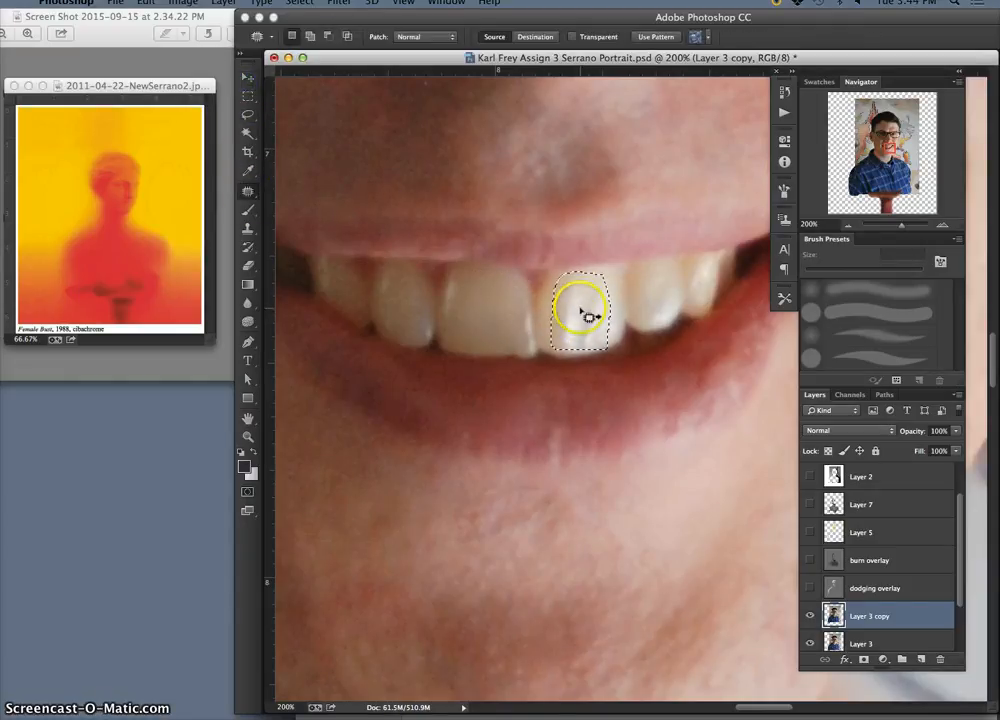
pyautogui.moveTo(588, 318); pyautogui.dragTo(490, 290)
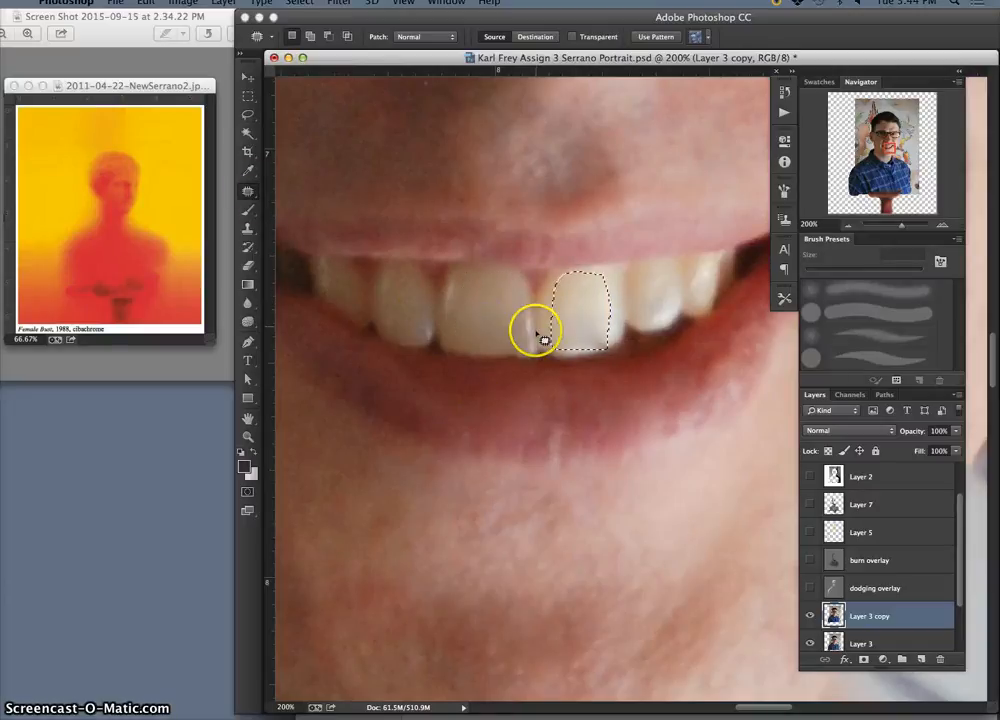
pyautogui.press('super+d')
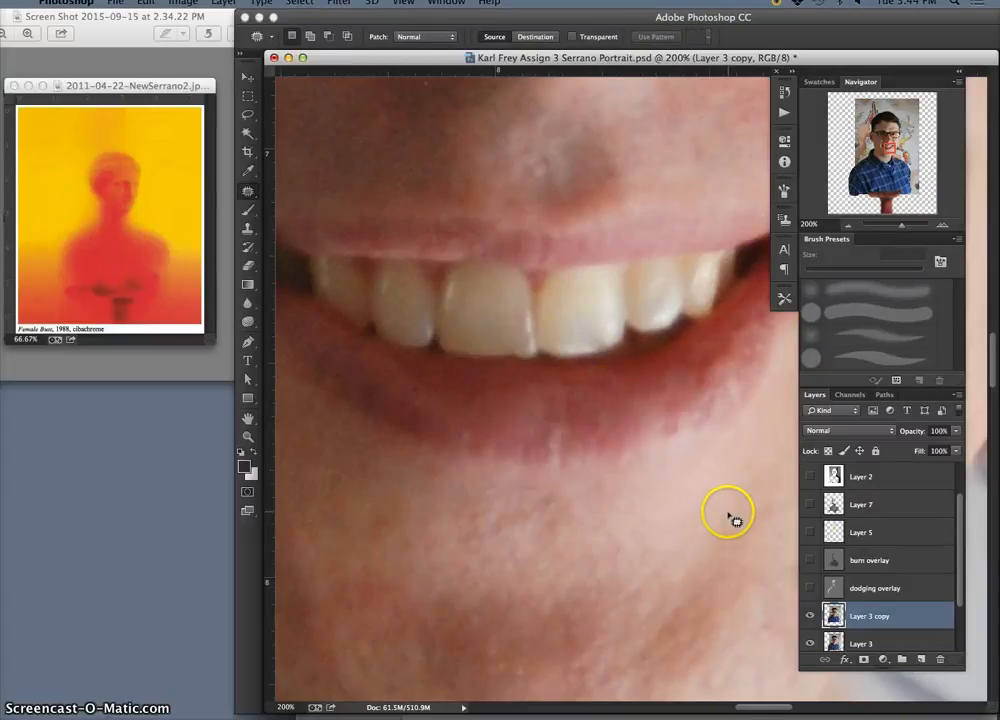
# Compare the tooth without and with the patch by undoing and restoring it in the history, and clear the selection.
pyautogui.press('super+z')
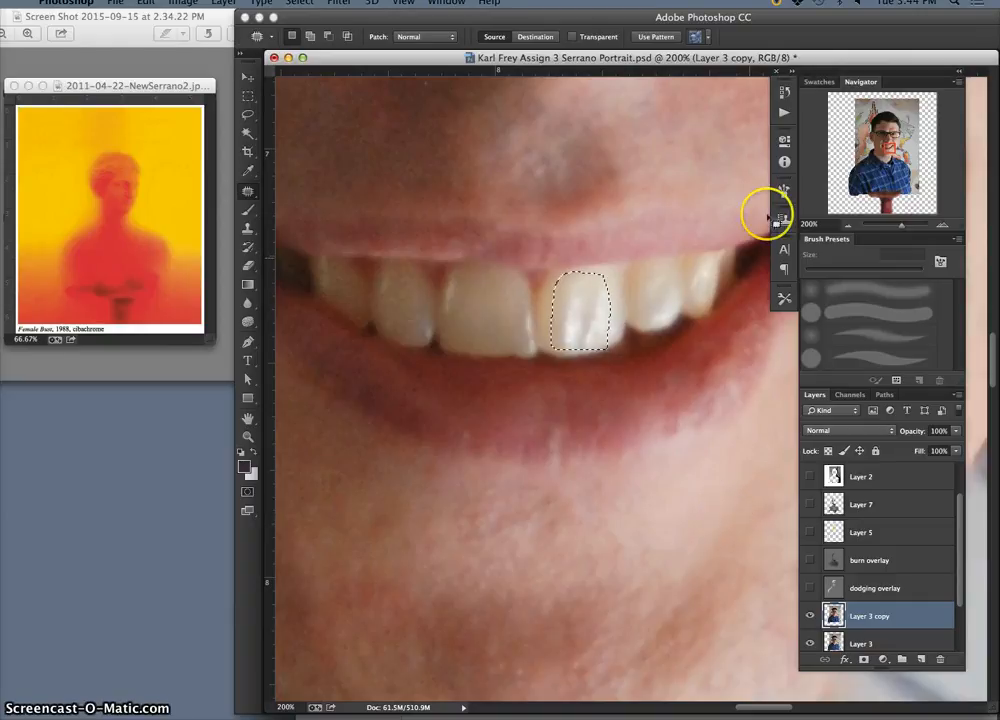
pyautogui.click(785, 91)
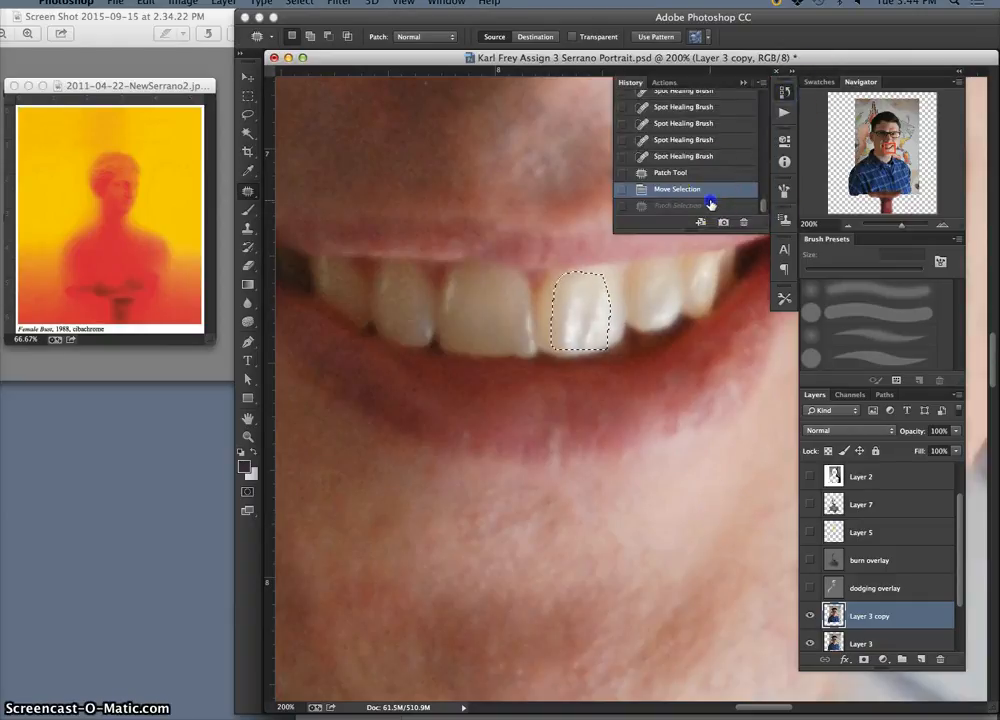
pyautogui.click(710, 205)
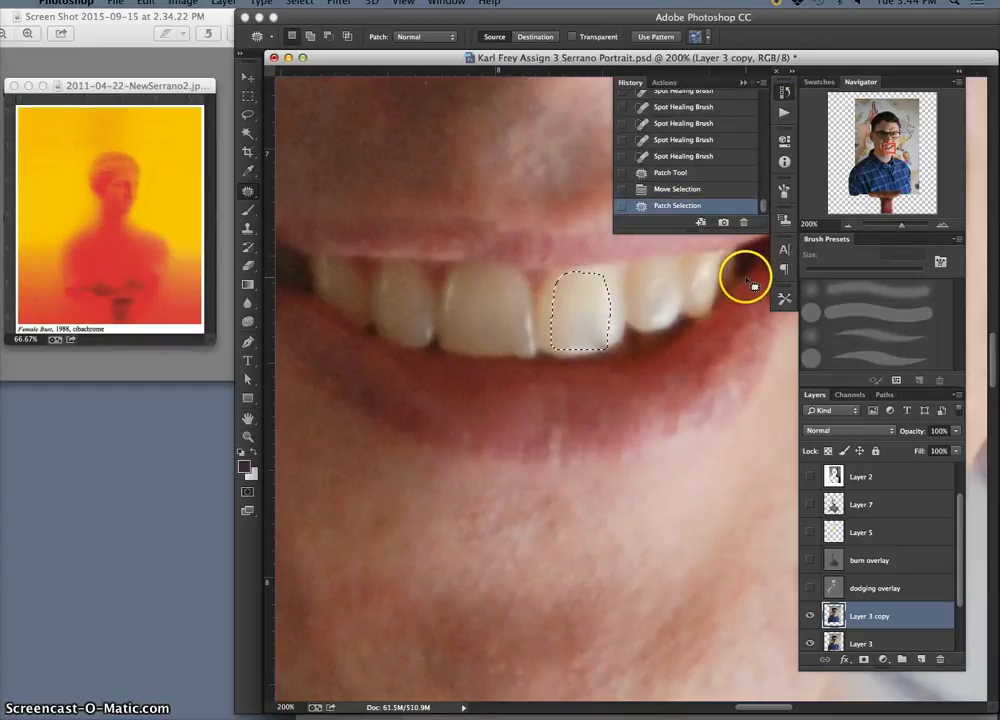
pyautogui.press('super+minus')
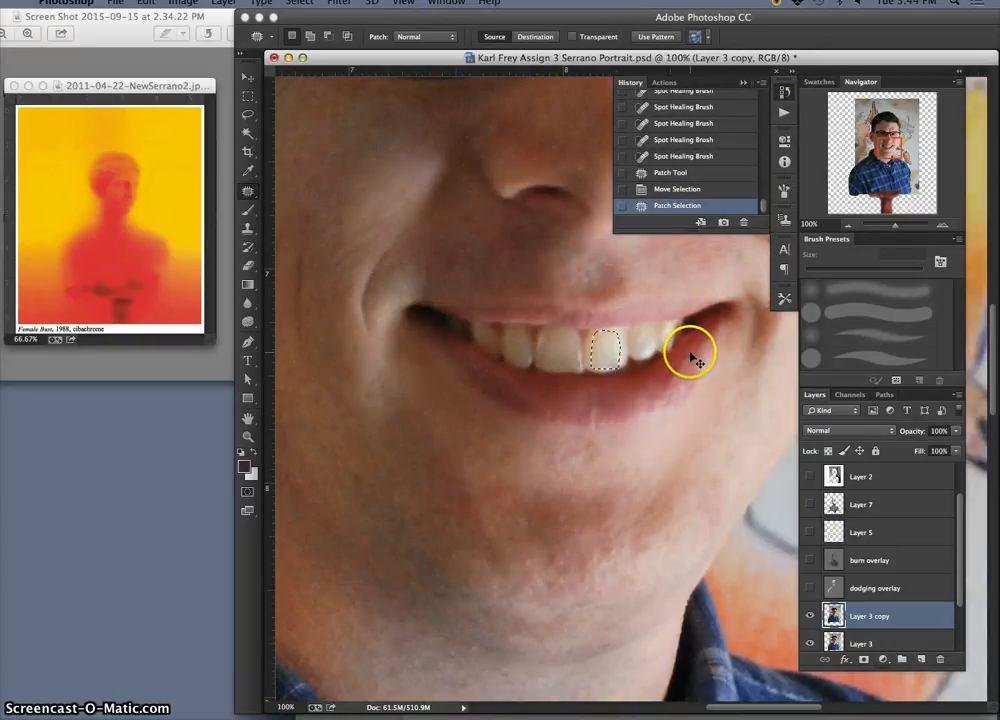
pyautogui.press('super+d')
# Outline the glare at the outer edge of the eyeglass lens, patch it with the skin nearer the eye, and deselect.
pyautogui.press('super+minus')
pyautogui.press('super+minus')
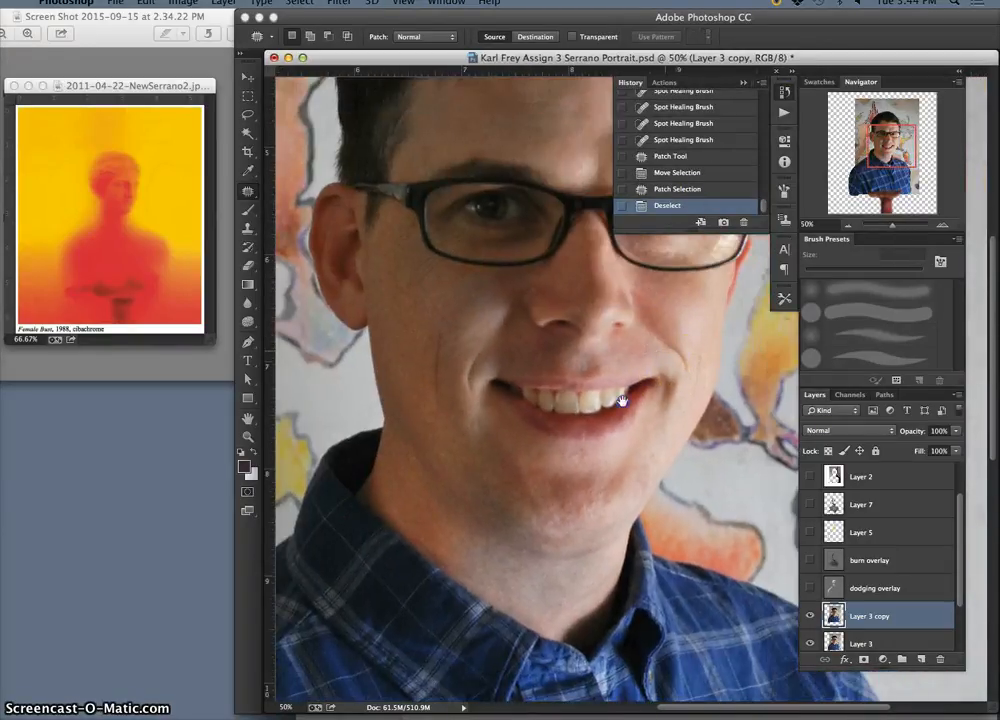
pyautogui.moveTo(622, 401); pyautogui.dragTo(592, 457)
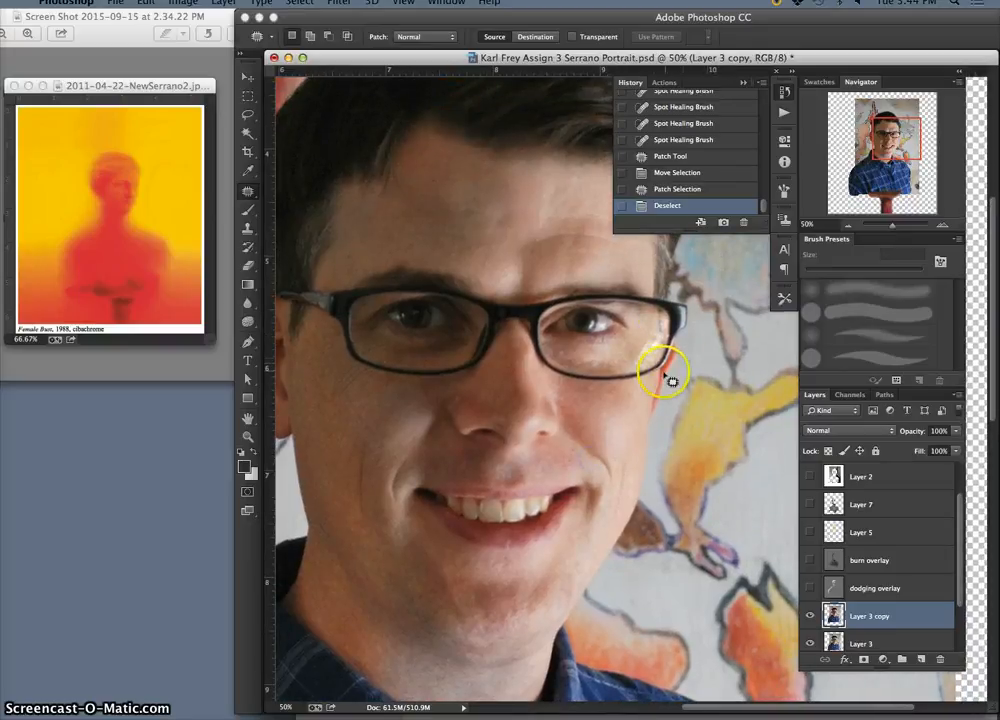
pyautogui.press('super+plus')
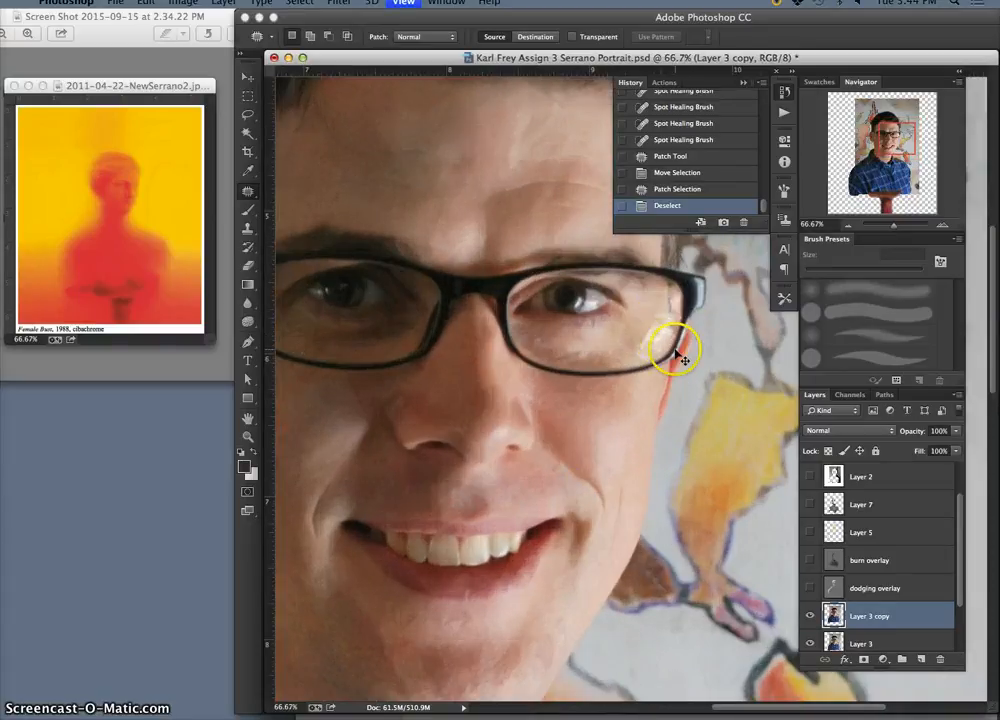
pyautogui.press('super+plus')
pyautogui.press('super+plus')
pyautogui.moveTo(685, 335); pyautogui.dragTo(584, 518)
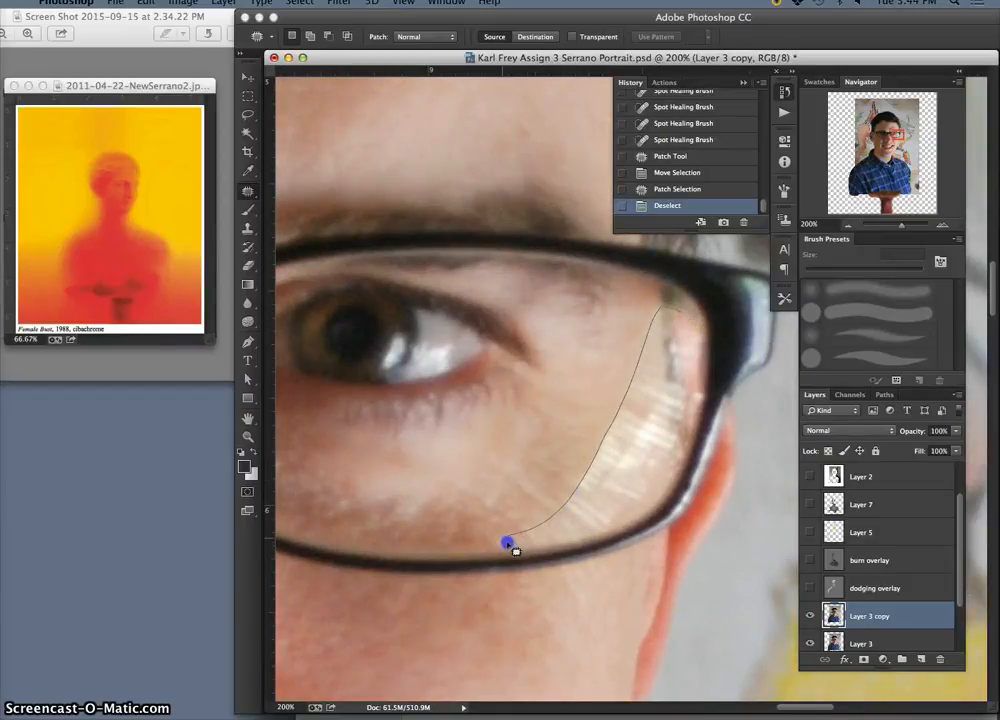
pyautogui.moveTo(652, 498); pyautogui.dragTo(679, 452)
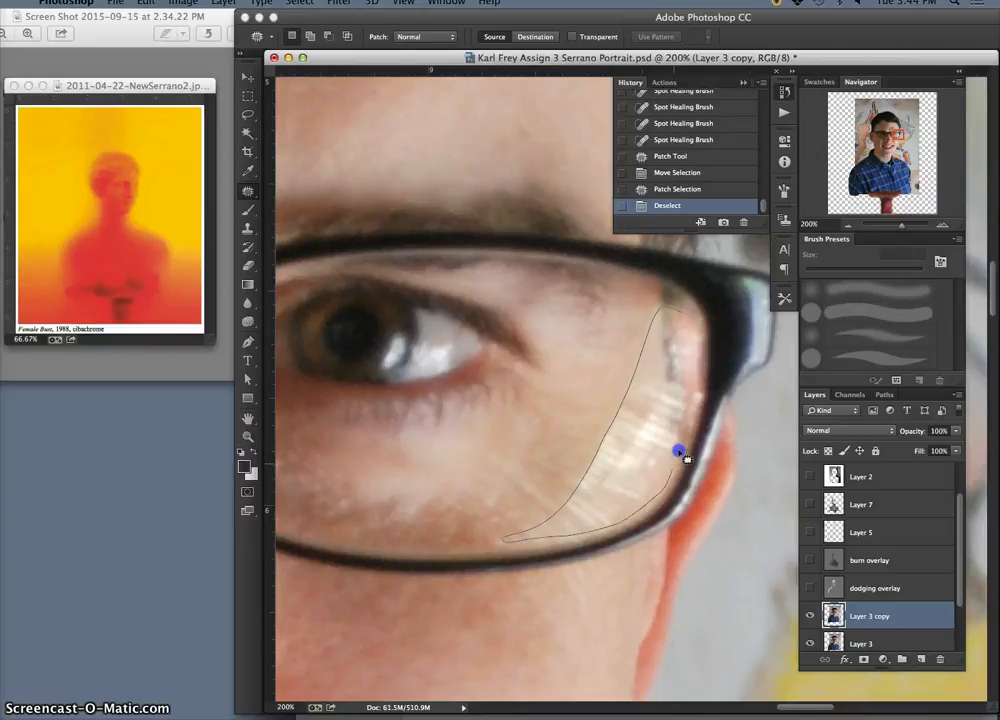
pyautogui.moveTo(697, 325); pyautogui.dragTo(699, 330)
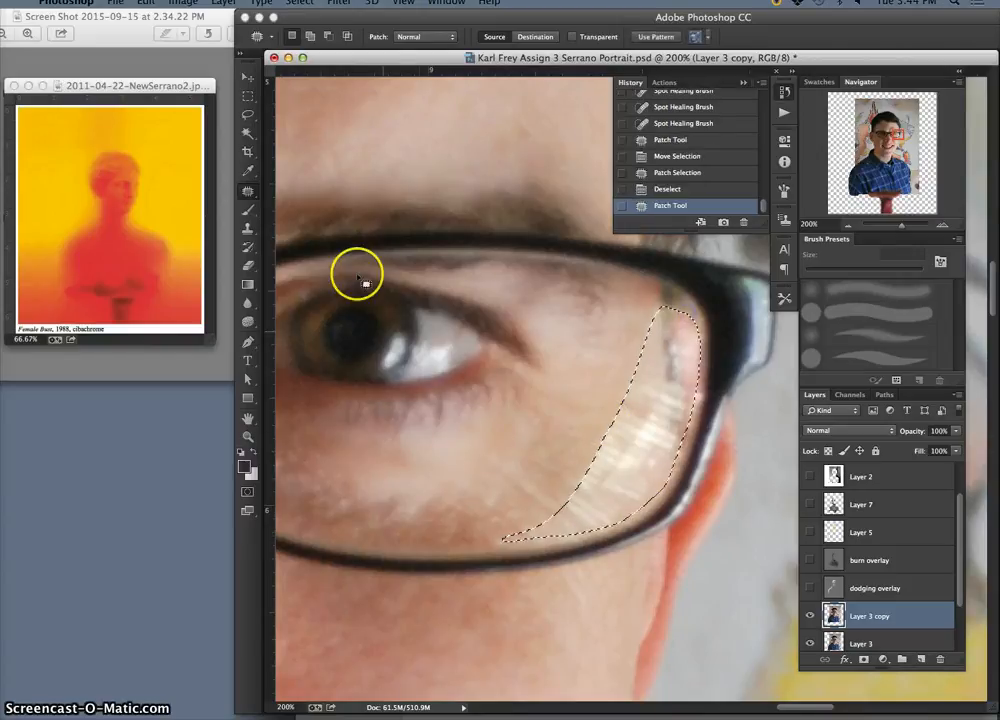
pyautogui.moveTo(645, 418); pyautogui.dragTo(572, 407)
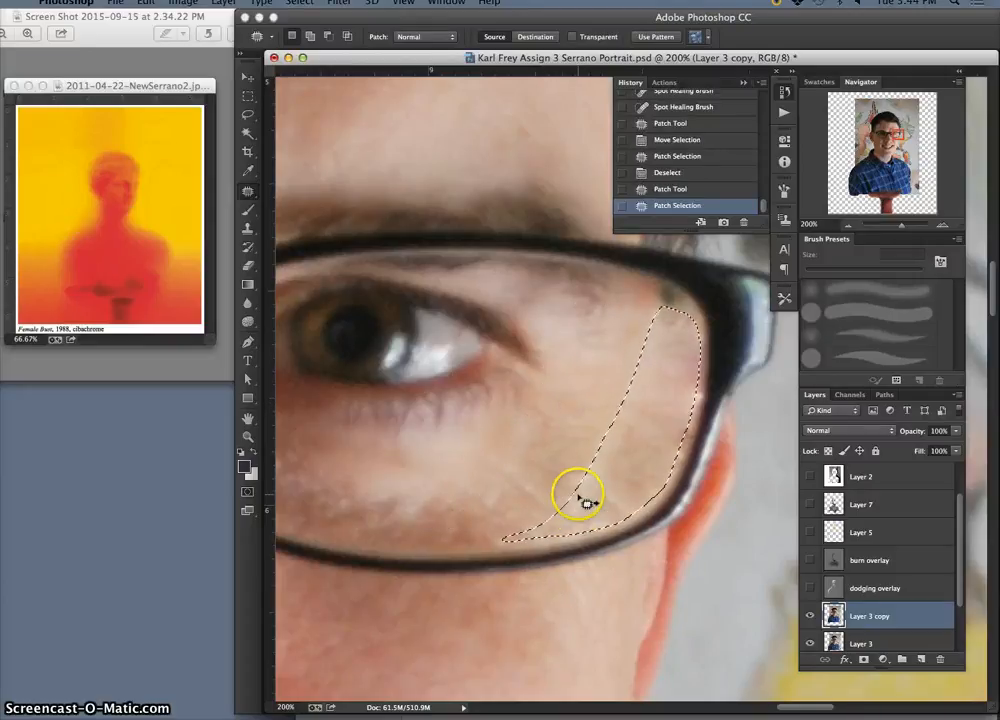
pyautogui.press('super+d')
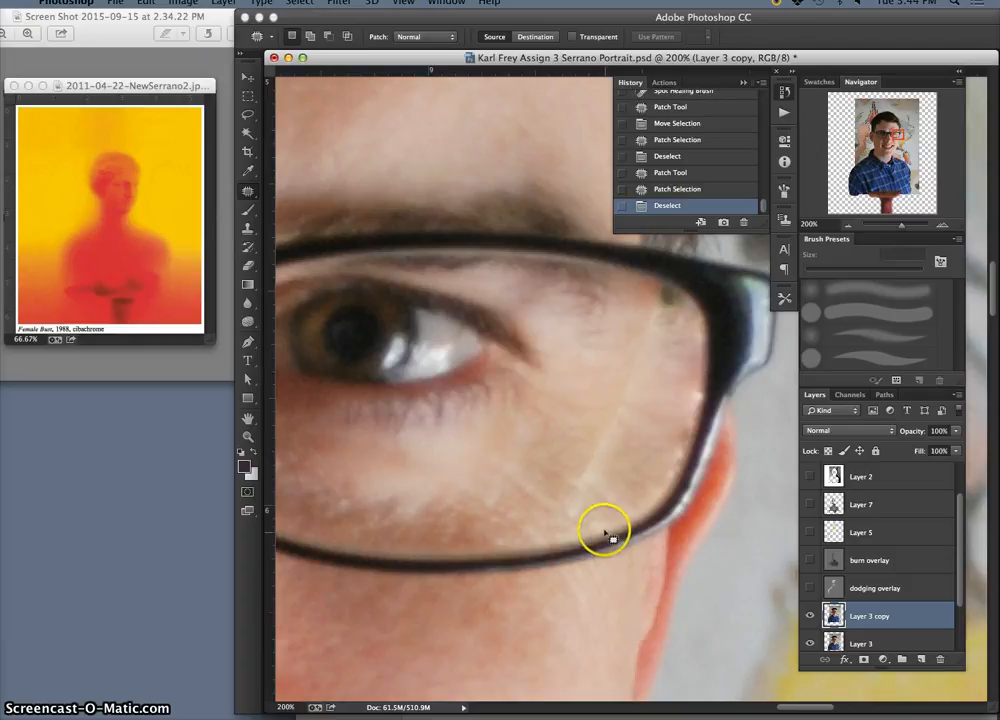
# Compare the outer eyeglass lens without and with the glare patch by stepping back and forth in the history.
pyautogui.moveTo(605, 533)
pyautogui.mouseDown()
pyautogui.moveTo(603, 518)
pyautogui.moveTo(616, 509)
pyautogui.moveTo(578, 512)
pyautogui.mouseUp()
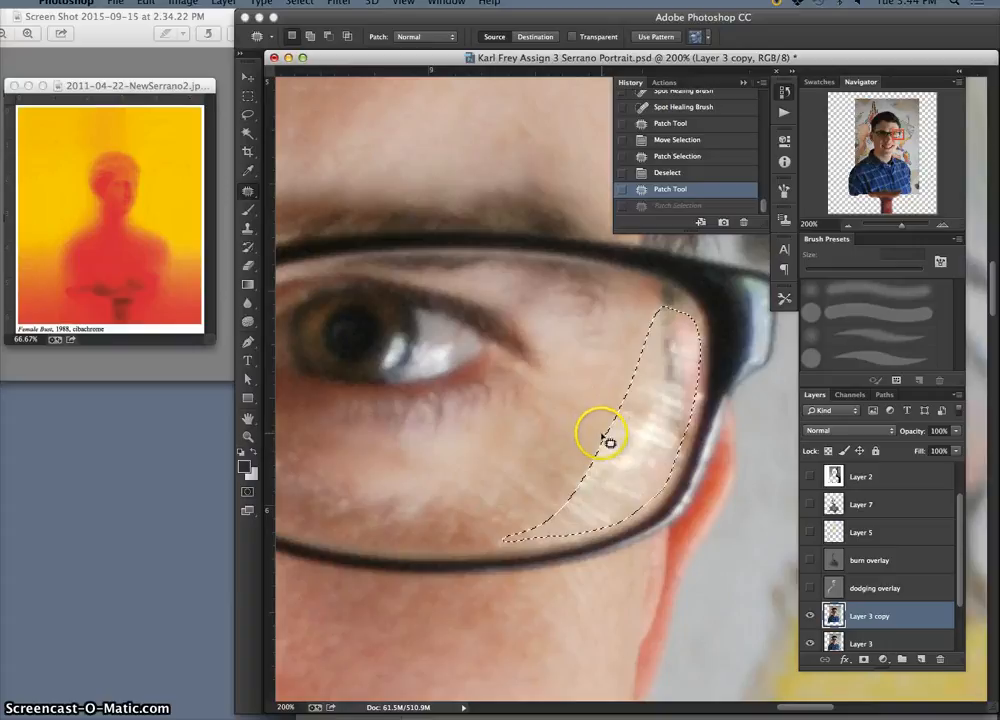
pyautogui.press('super+minus')
pyautogui.press('super+minus')
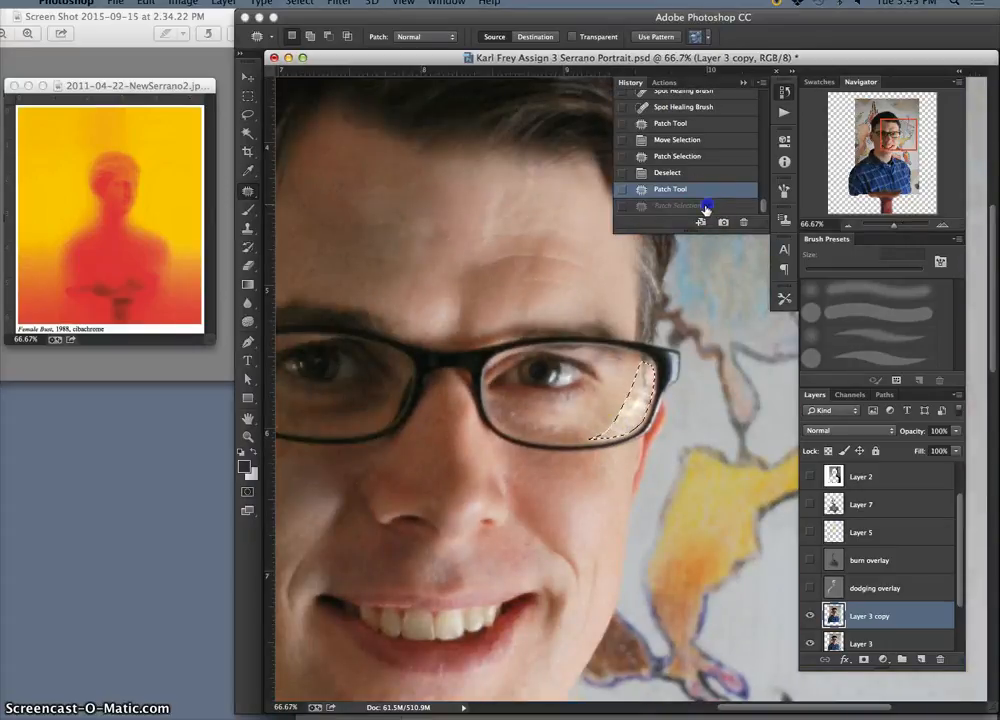
pyautogui.click(700, 205)
pyautogui.press('super+d')
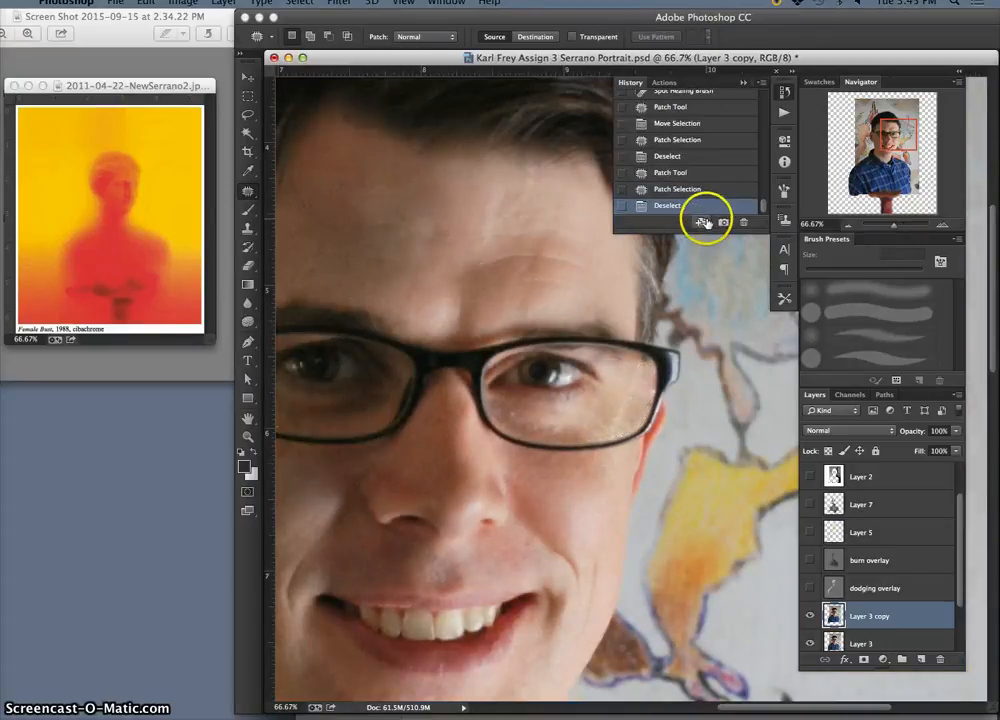
pyautogui.click(698, 175)
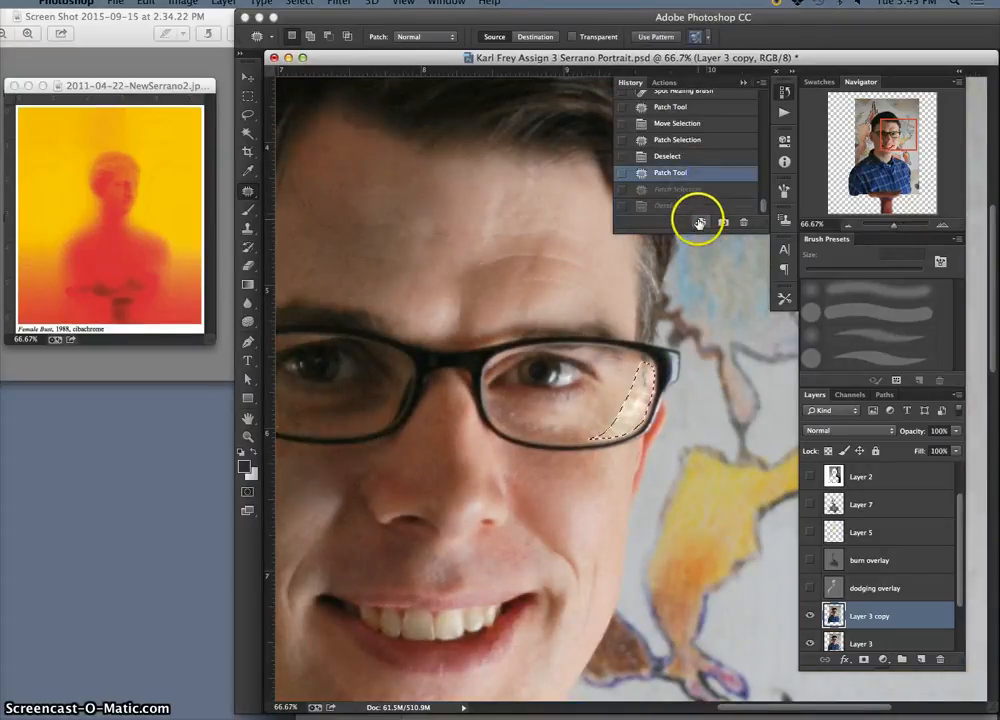
pyautogui.click(688, 160)
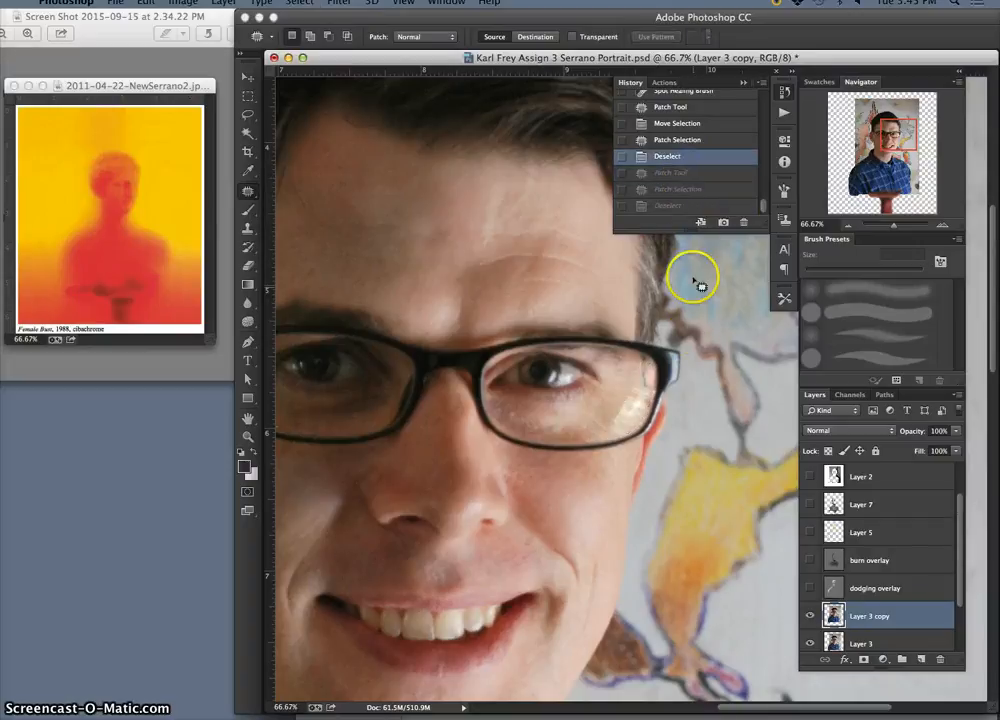
pyautogui.click(696, 205)
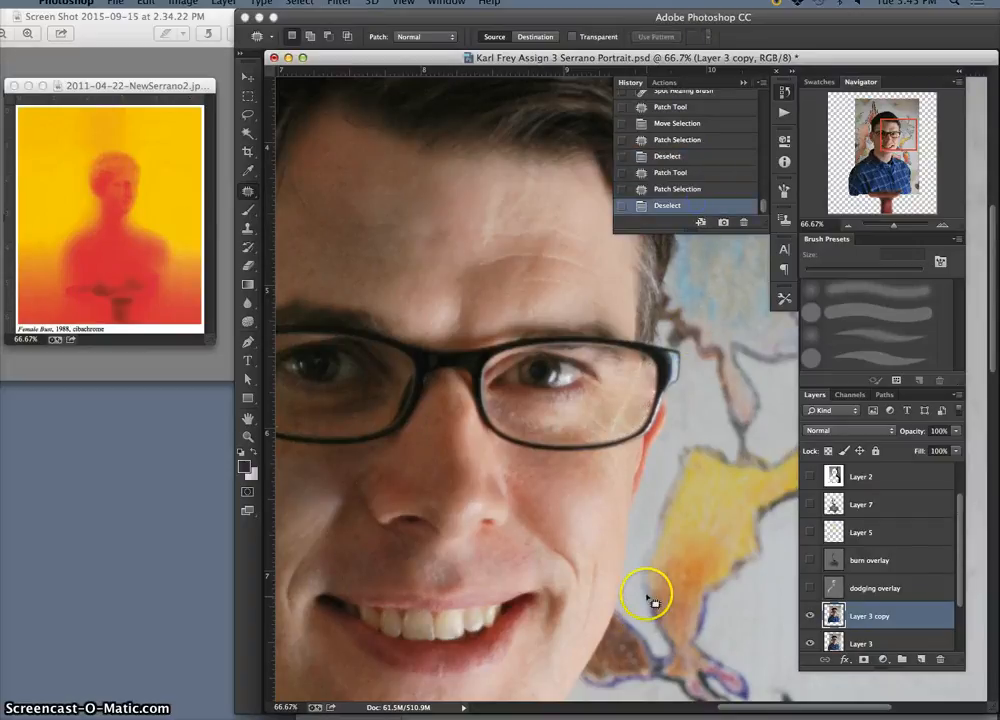
# Switch from the Patch Tool to the Clone Stamp Tool for the streaks remaining on the outer lens.
pyautogui.press('super+plus')
pyautogui.press('super+plus')
pyautogui.press('super+plus')
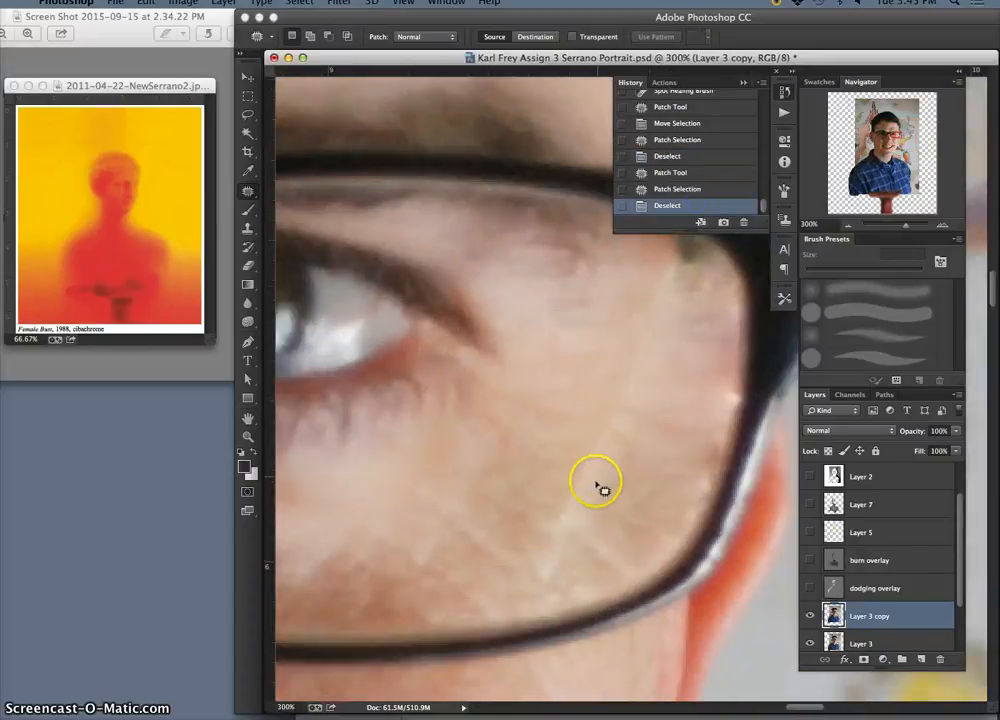
pyautogui.press('super+plus')
pyautogui.moveTo(583, 487); pyautogui.dragTo(548, 433)
pyautogui.press('super+minus')
pyautogui.press('super+minus')
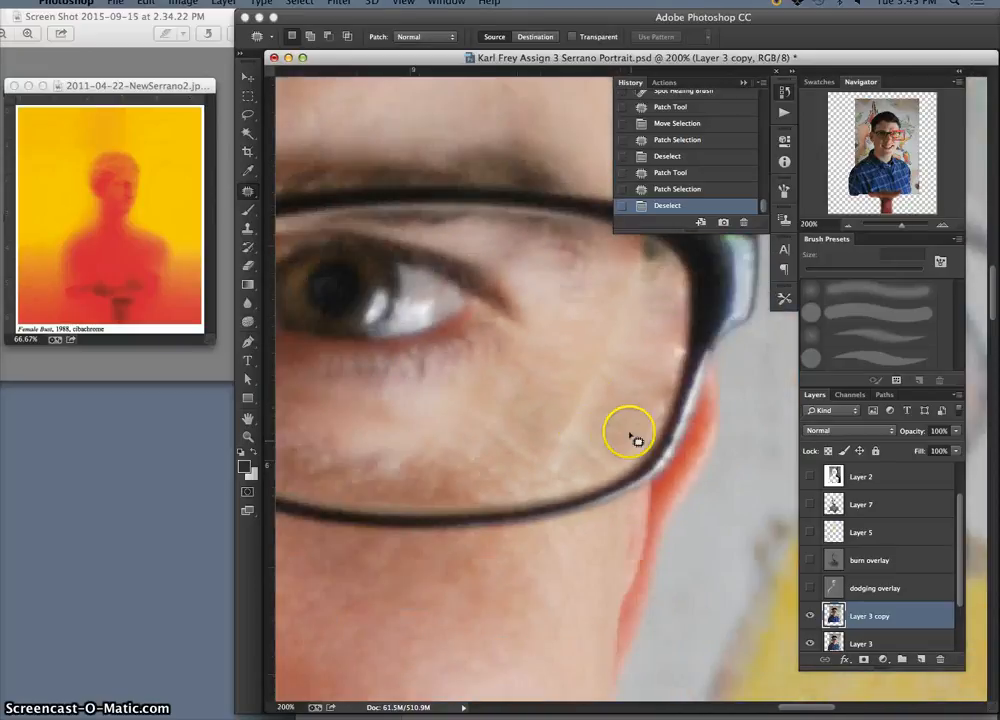
pyautogui.click(251, 197)
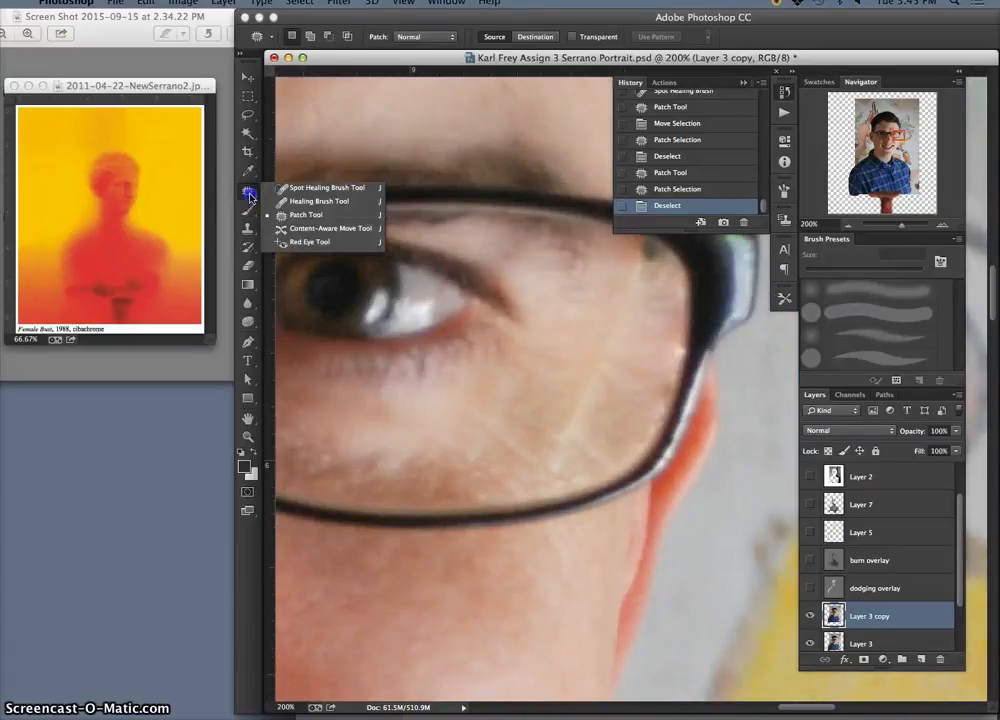
pyautogui.click(250, 194)
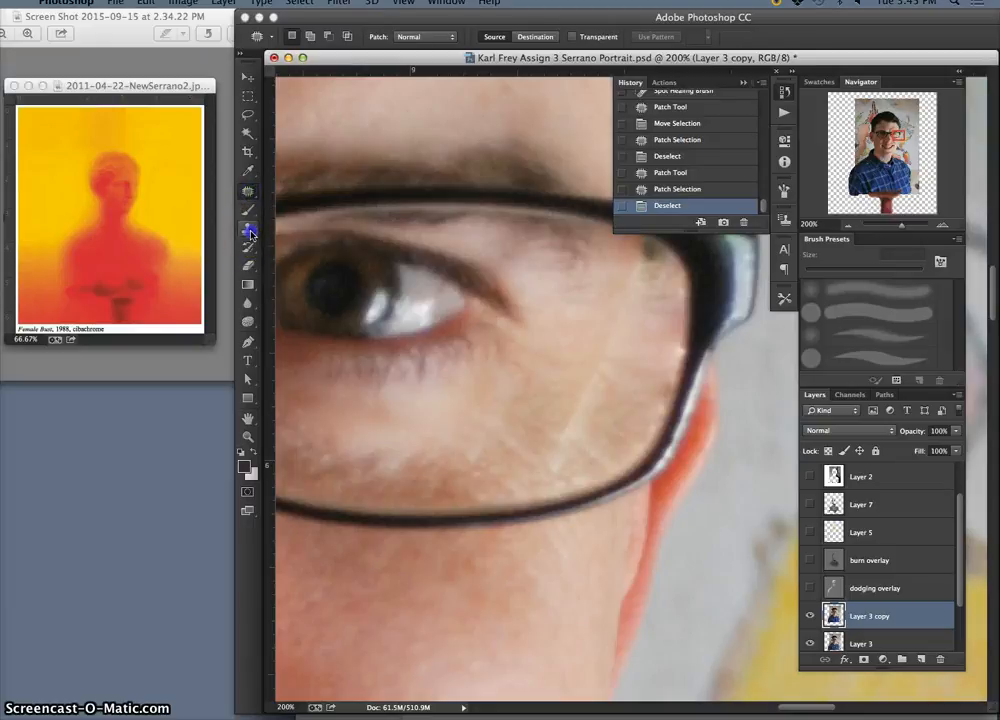
pyautogui.click(248, 228)
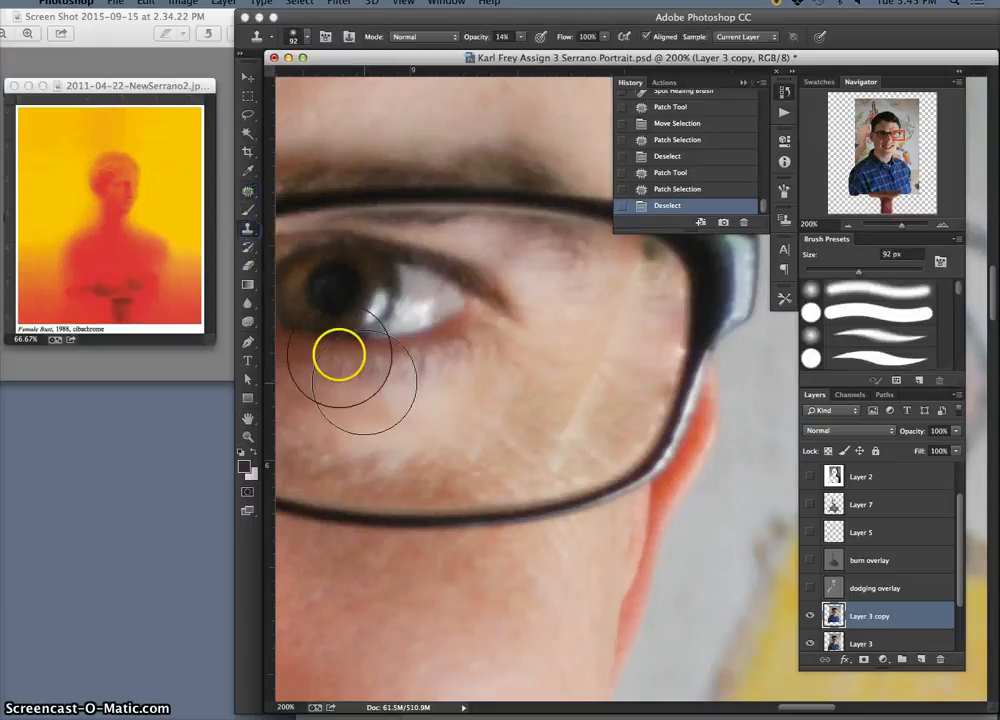
pyautogui.click(257, 232)
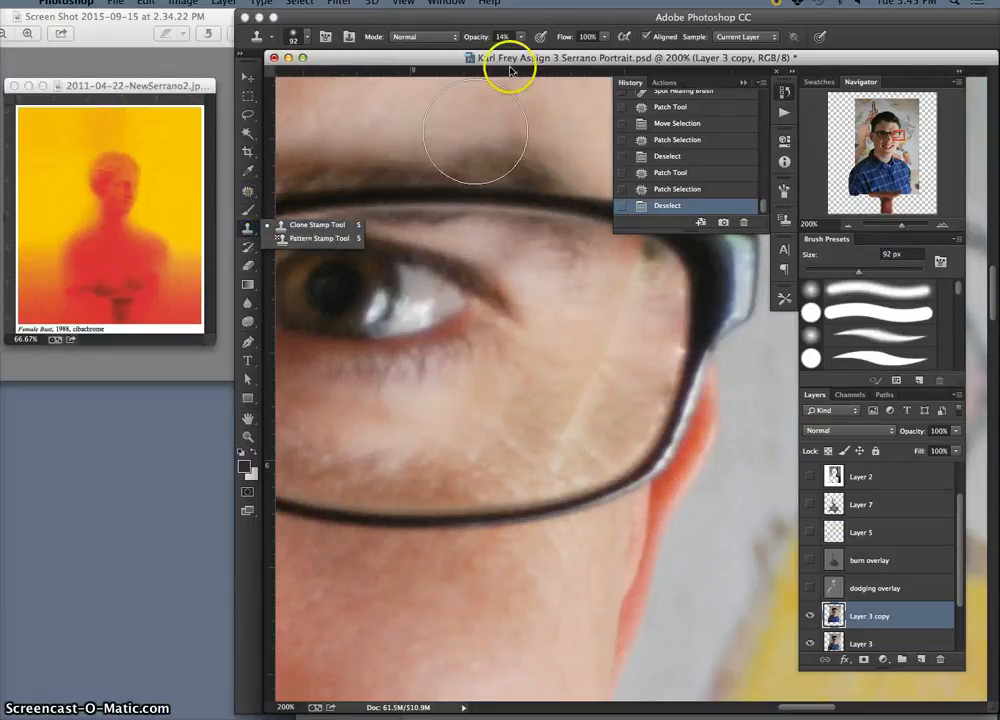
pyautogui.click(309, 228)
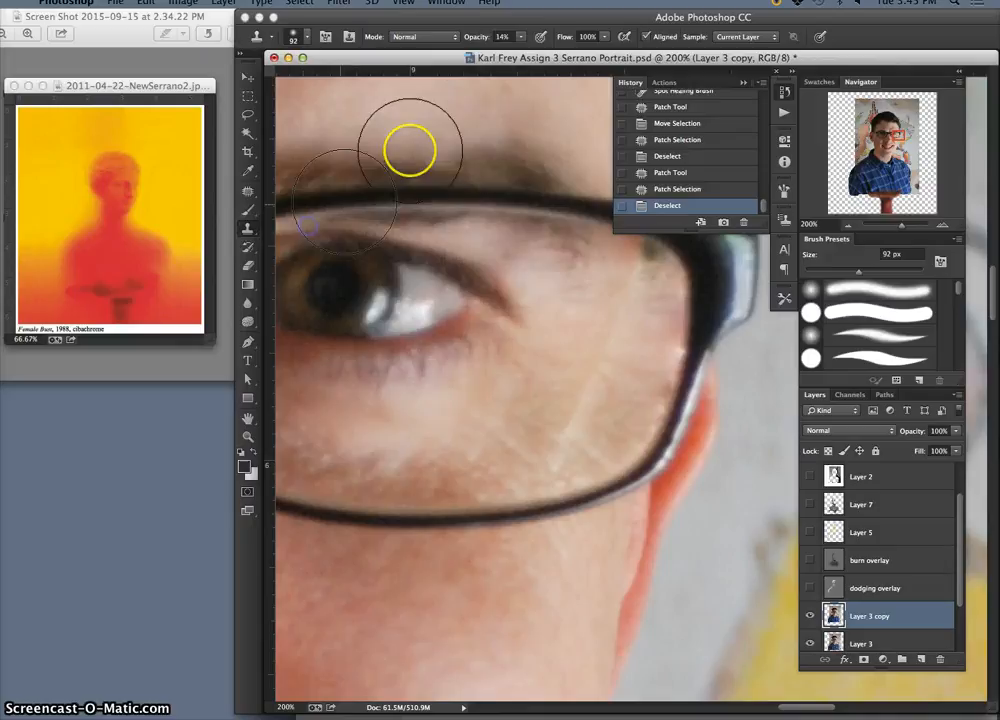
# Set the Clone Stamp brush to 39 px size, 6% hardness and 38% opacity.
pyautogui.click(520, 38)
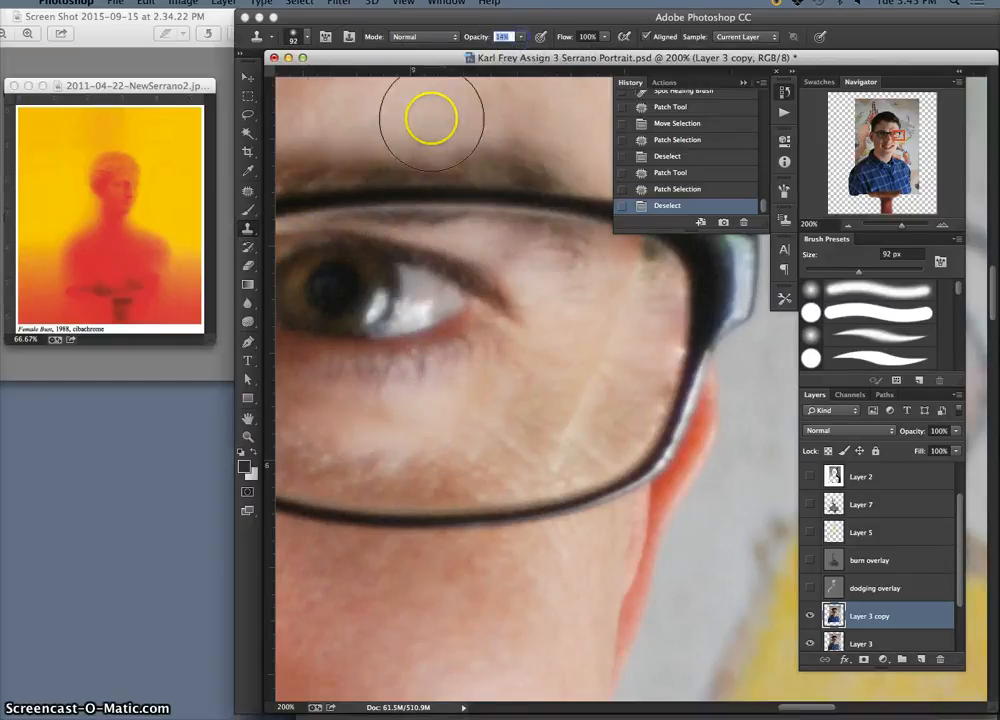
pyautogui.click(309, 40)
pyautogui.moveTo(331, 82); pyautogui.dragTo(325, 80)
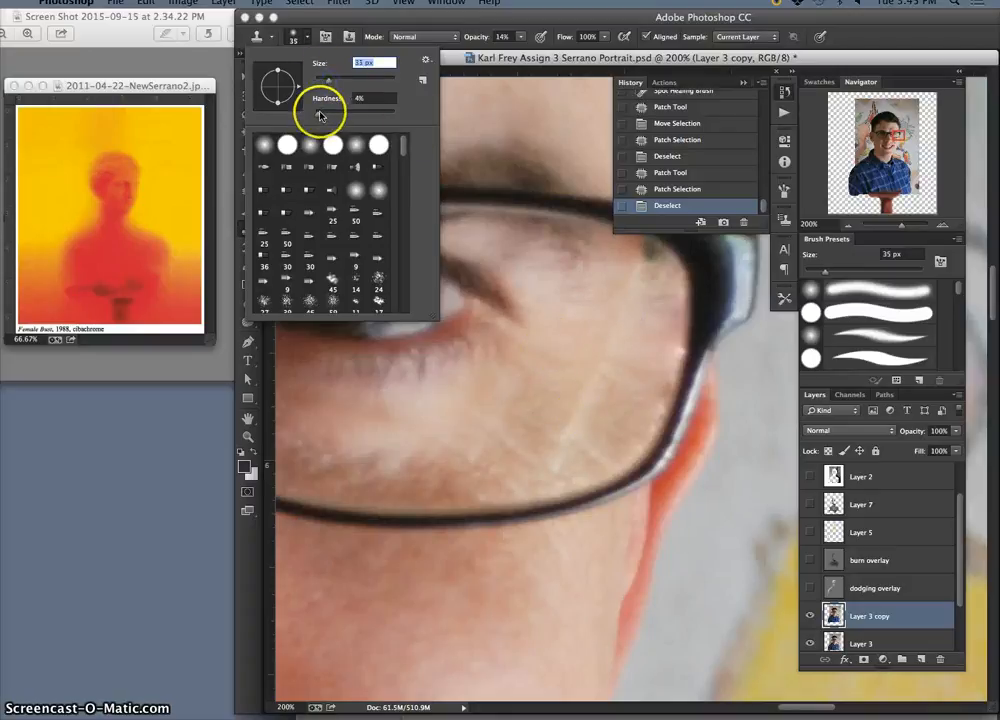
pyautogui.moveTo(329, 82); pyautogui.dragTo(331, 84)
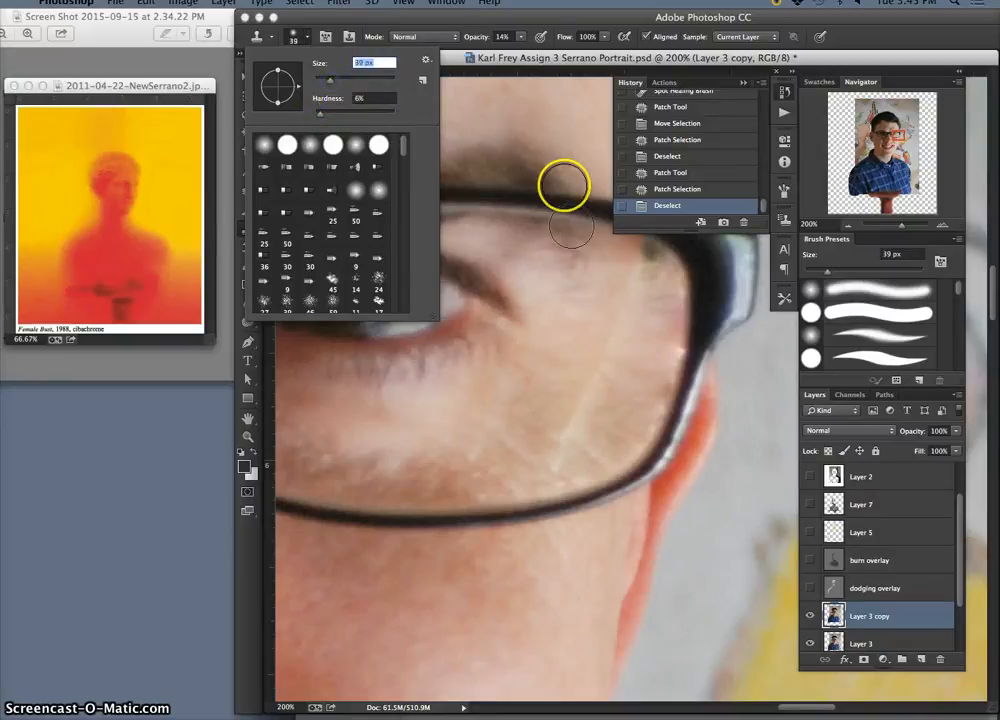
pyautogui.click(521, 38)
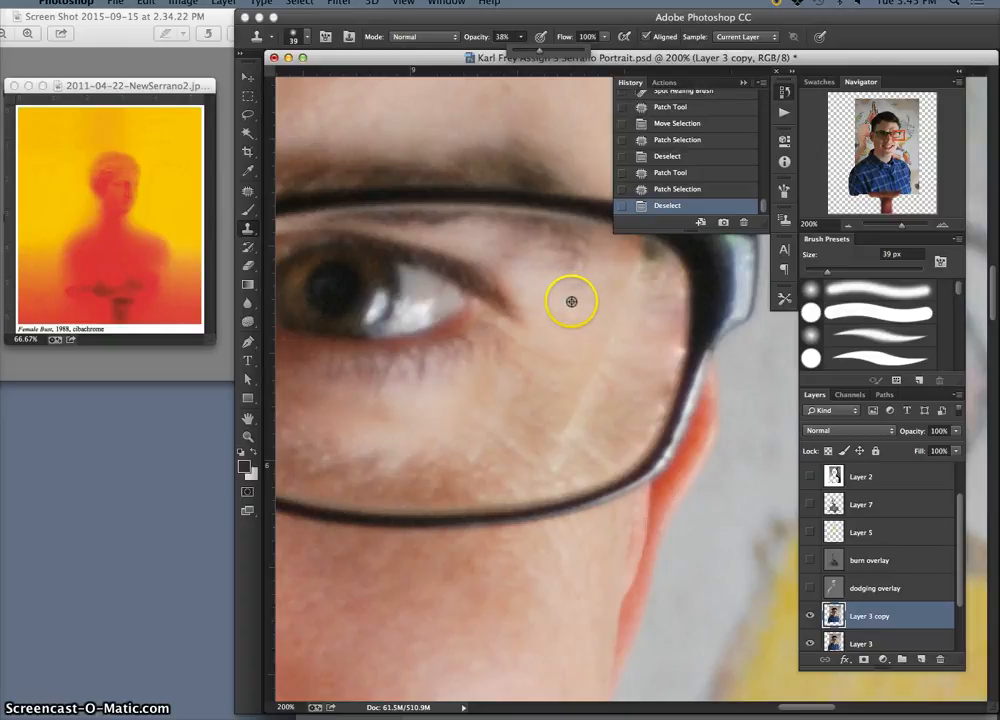
# Clone nearby clean skin over the diagonal streaks in the outer part of the eyeglass lens.
pyautogui.moveTo(633, 276)
pyautogui.mouseDown()
pyautogui.moveTo(610, 351)
pyautogui.moveTo(582, 324)
pyautogui.moveTo(602, 363)
pyautogui.moveTo(584, 411)
pyautogui.moveTo(570, 427)
pyautogui.moveTo(597, 368)
pyautogui.moveTo(556, 443)
pyautogui.moveTo(576, 393)
pyautogui.moveTo(557, 463)
pyautogui.mouseUp()
pyautogui.click(579, 409)
pyautogui.keyDown('alt'); pyautogui.click(576, 395); pyautogui.keyUp('alt')
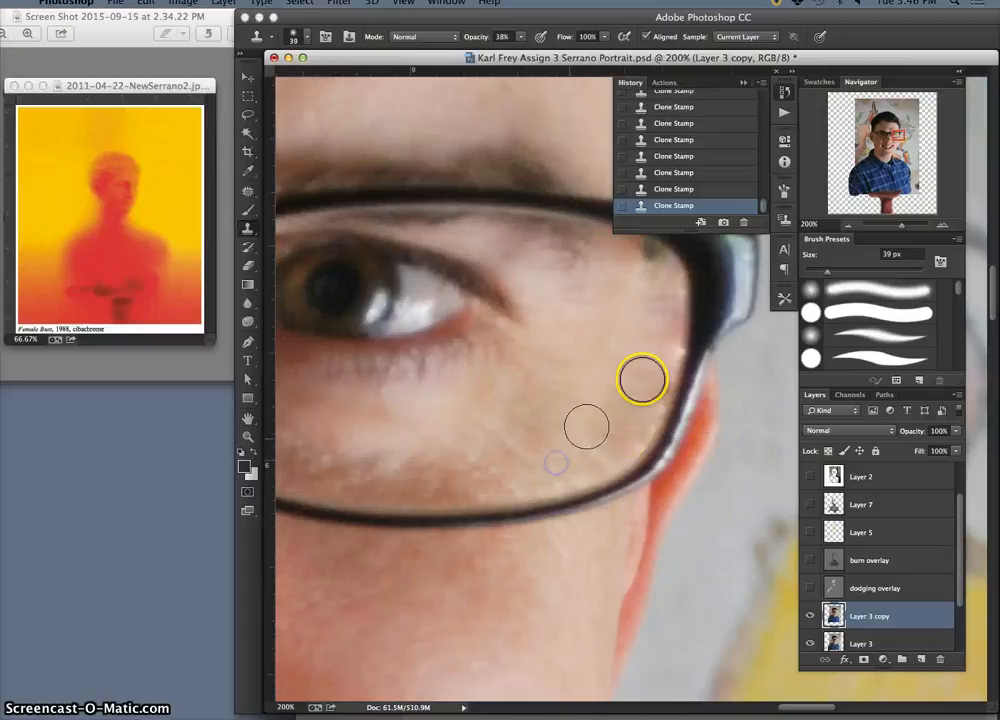
pyautogui.keyDown('alt'); pyautogui.click(614, 316); pyautogui.keyUp('alt')
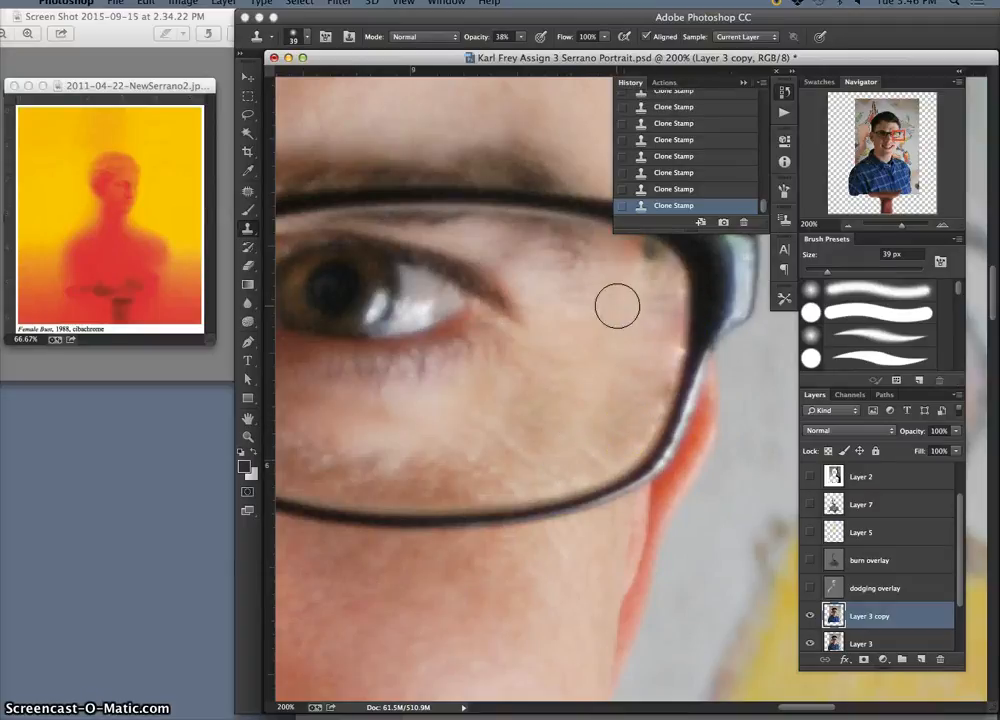
pyautogui.moveTo(617, 307); pyautogui.dragTo(614, 375)
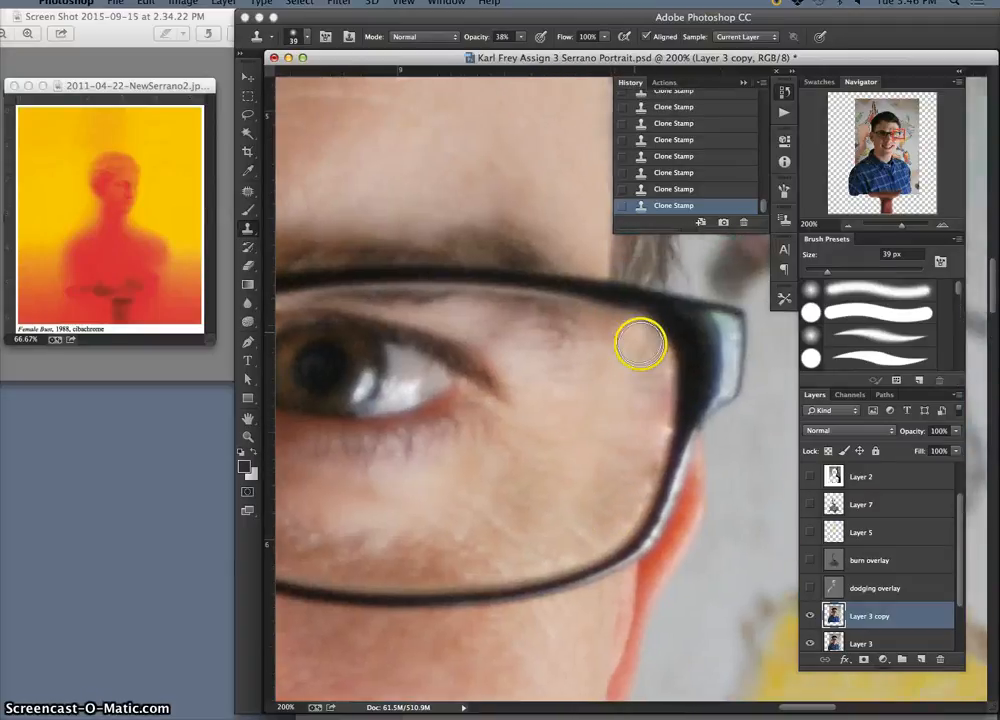
# Revert the portrait in the history to the last Spot Healing Brush state before the tooth and lens patches.
pyautogui.press('super+minus')
pyautogui.press('super+minus')
pyautogui.press('super+minus')
pyautogui.press('super+minus')
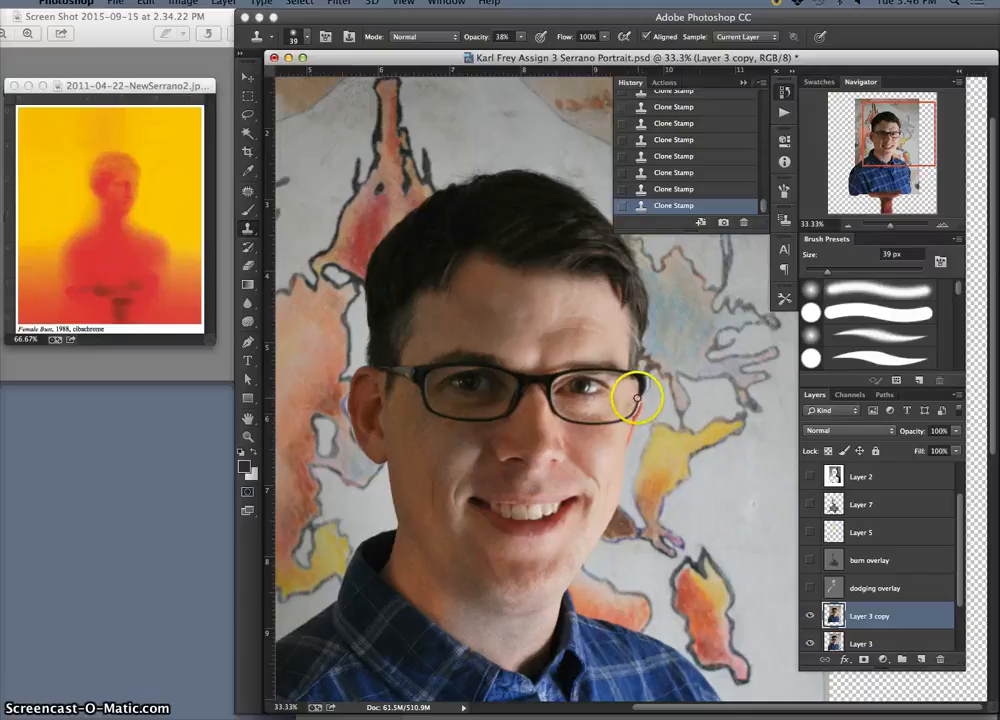
pyautogui.scroll(10, 760, 205)
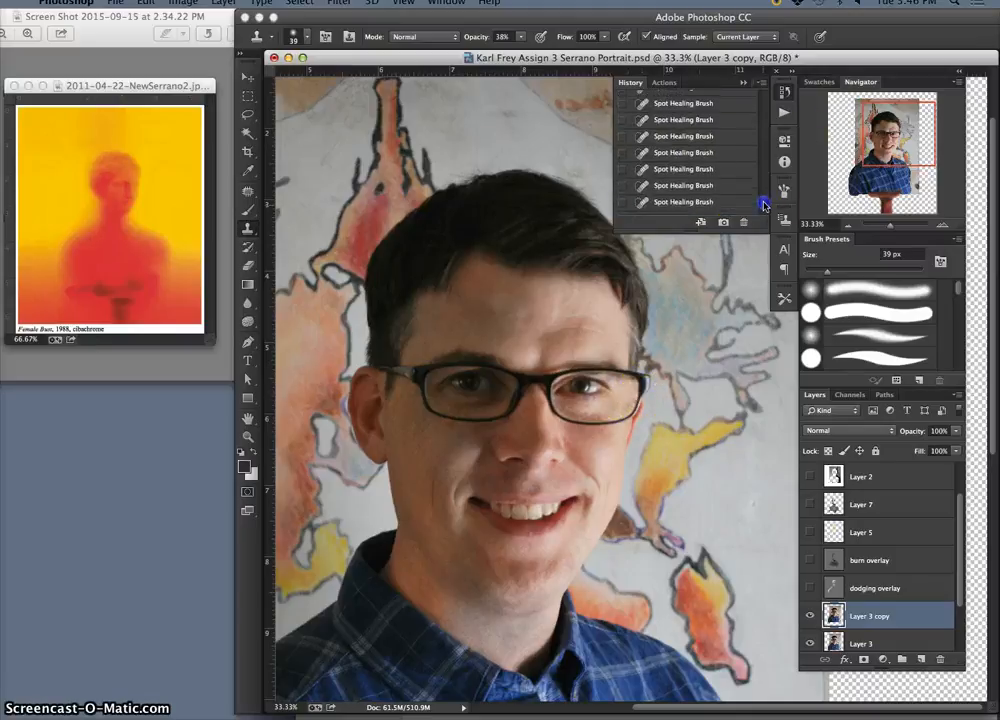
pyautogui.moveTo(763, 207); pyautogui.dragTo(763, 205)
pyautogui.click(701, 125)
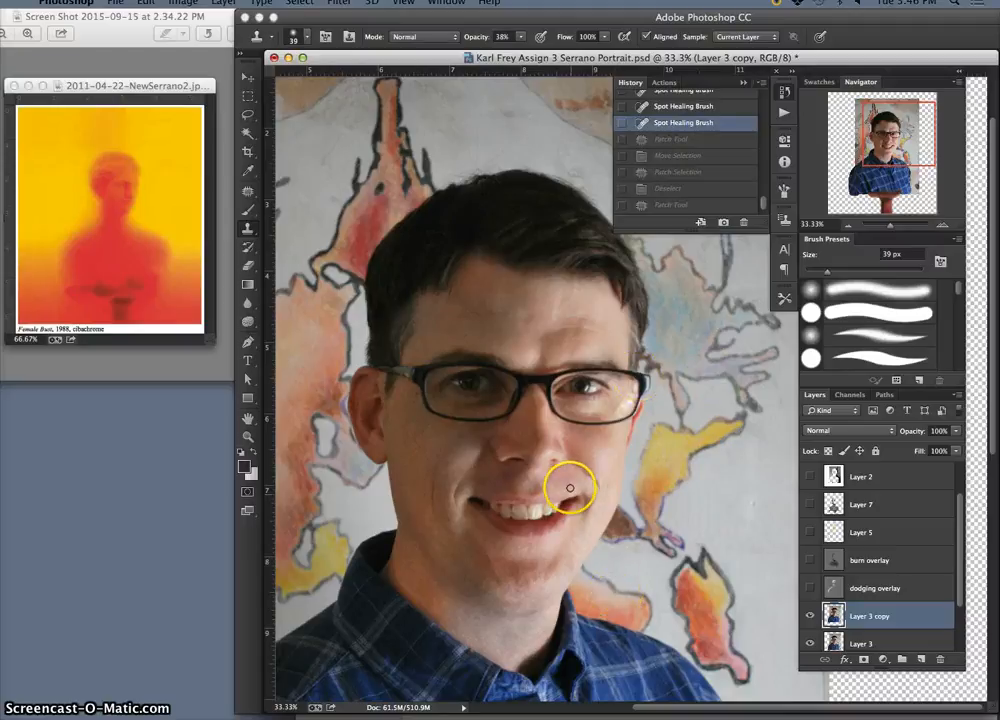
# Clone over the glare on the white of the eye behind the patched lens, and undo the last stroke.
pyautogui.press('super+plus')
pyautogui.press('super+plus')
pyautogui.press('super+plus')
pyautogui.press('super+plus')
pyautogui.press('super+plus')
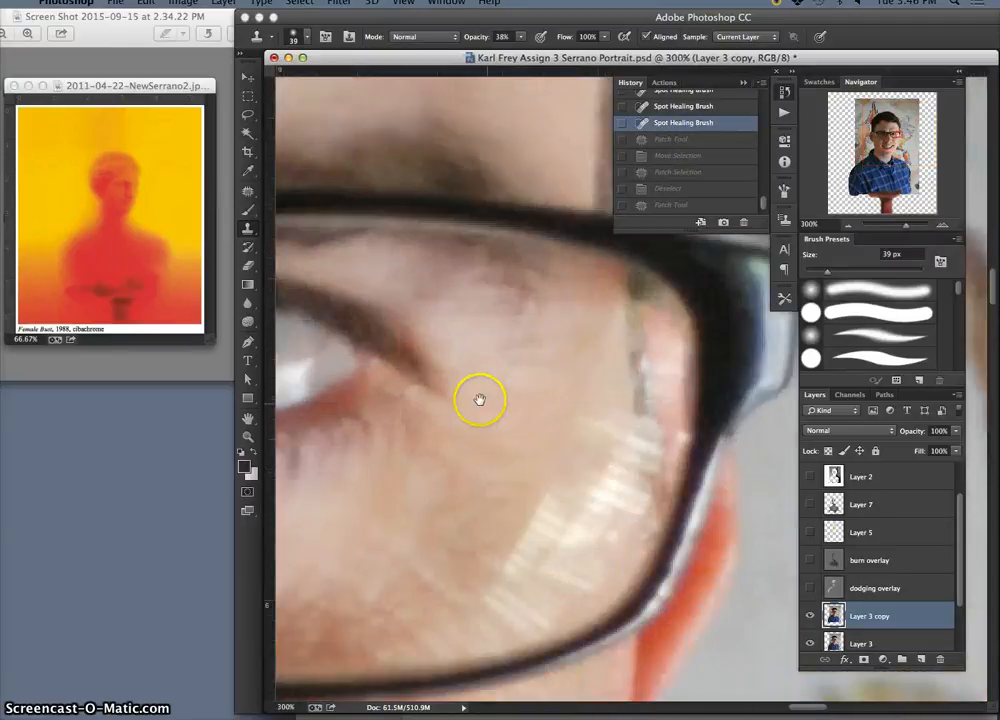
pyautogui.moveTo(480, 400); pyautogui.dragTo(562, 405)
pyautogui.moveTo(645, 413); pyautogui.dragTo(745, 415)
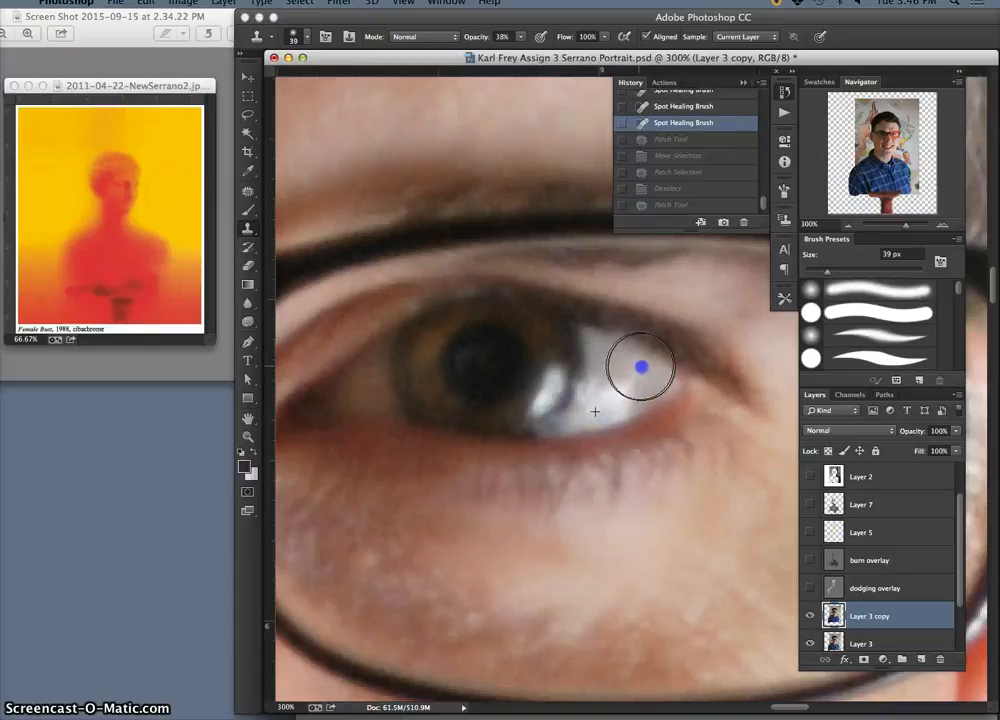
pyautogui.click(618, 376)
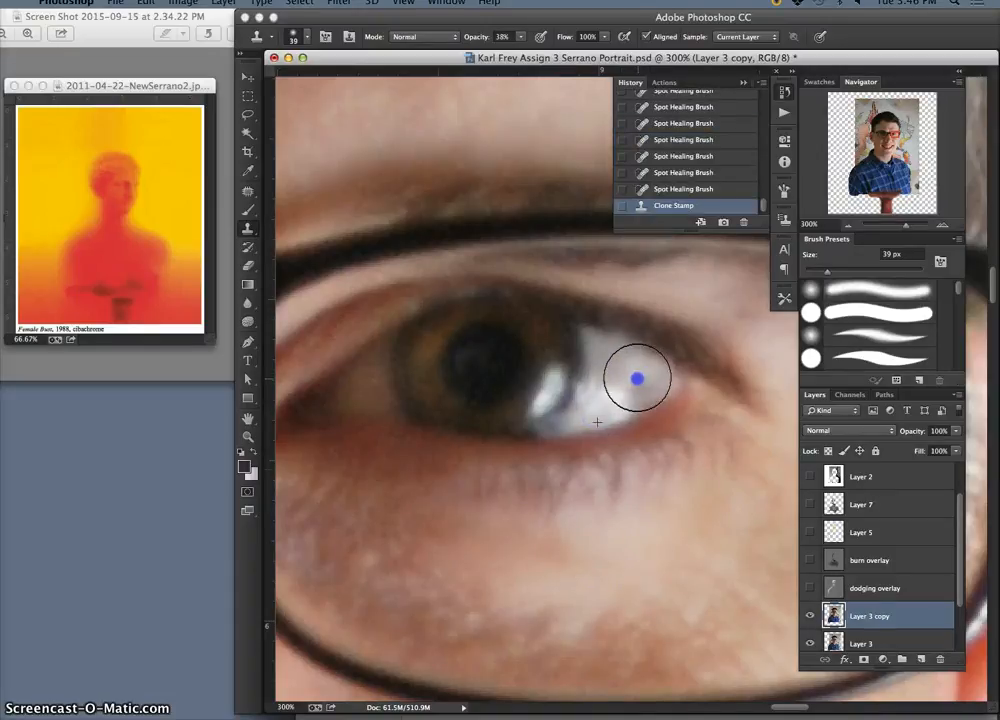
pyautogui.click(637, 378)
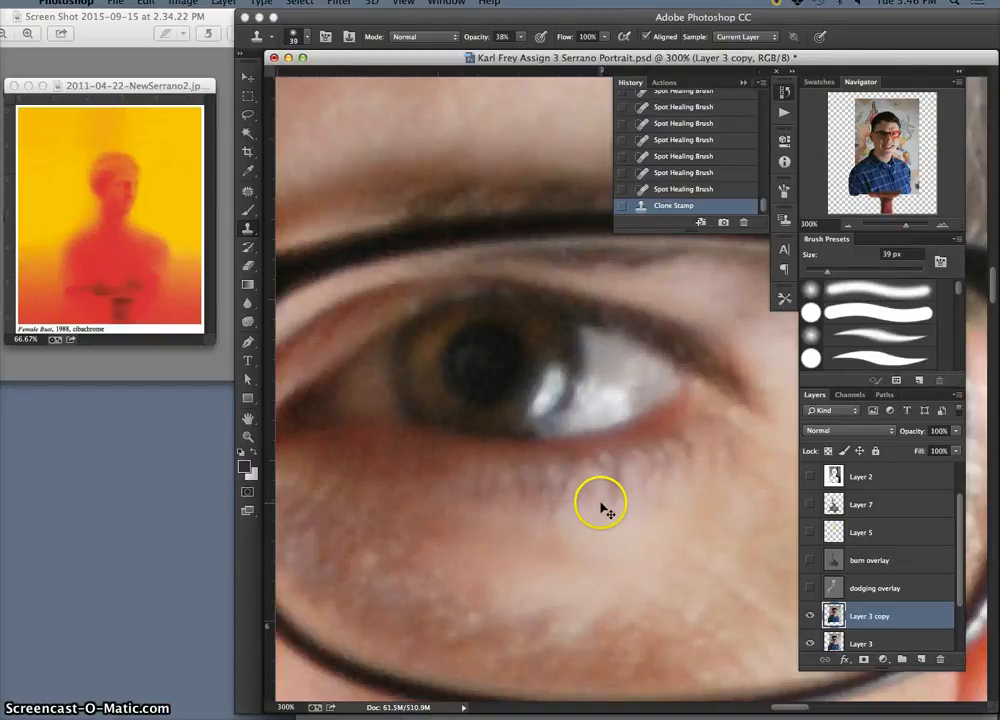
pyautogui.press('super+z')
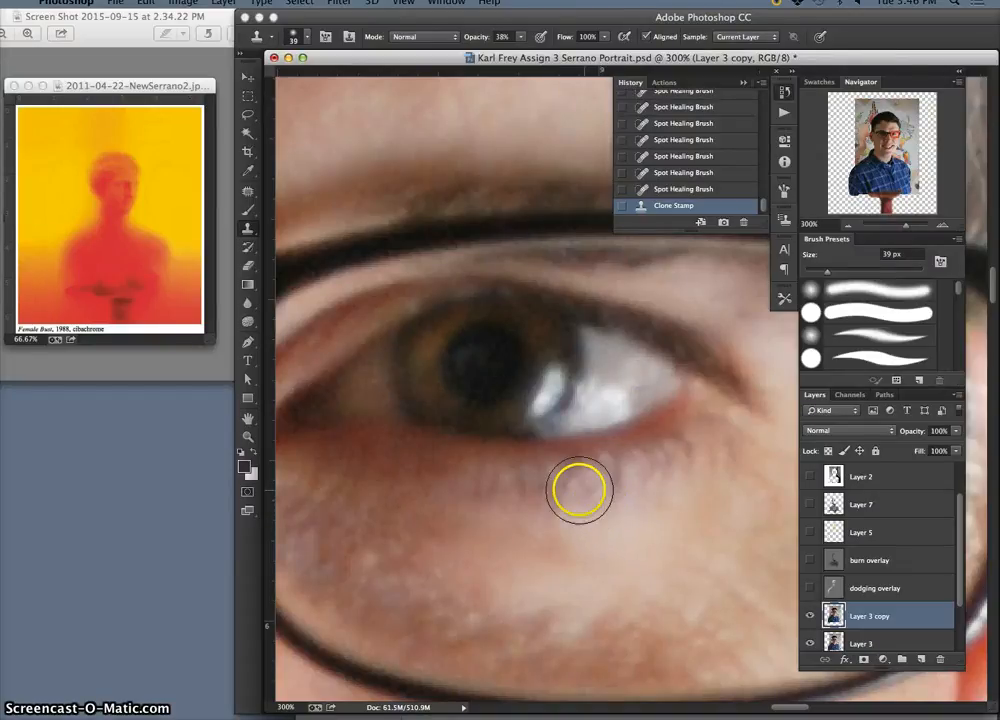
# Dab over the glare spots on the white of the eye with the Spot Healing Brush at 35 px.
pyautogui.click(249, 192)
pyautogui.click(283, 189)
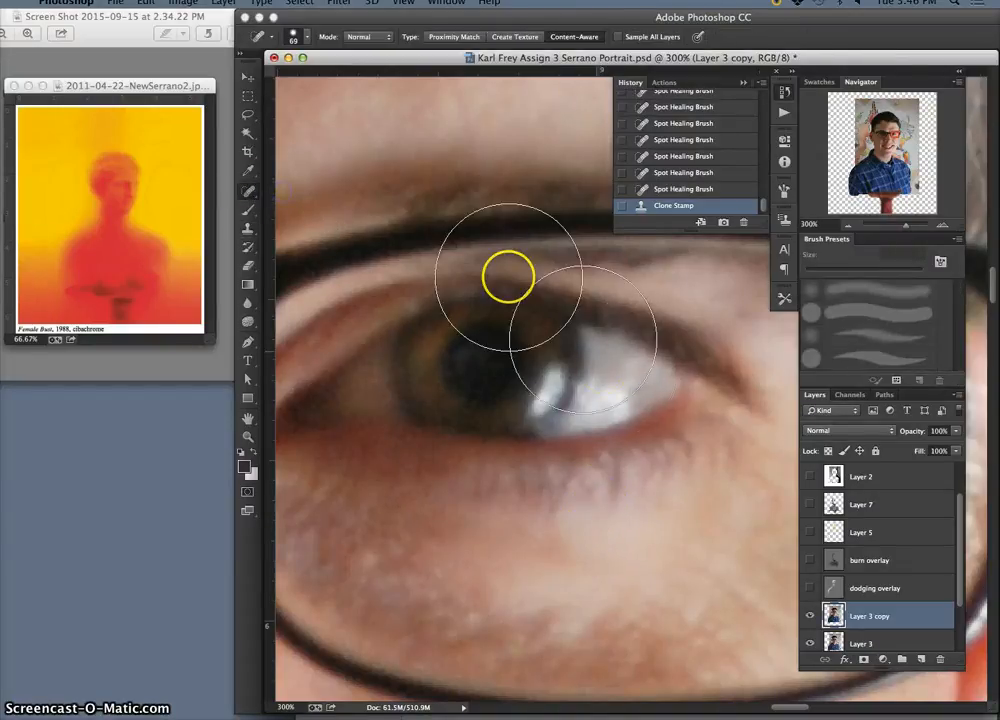
pyautogui.click(291, 37)
pyautogui.moveTo(304, 74); pyautogui.dragTo(286, 74)
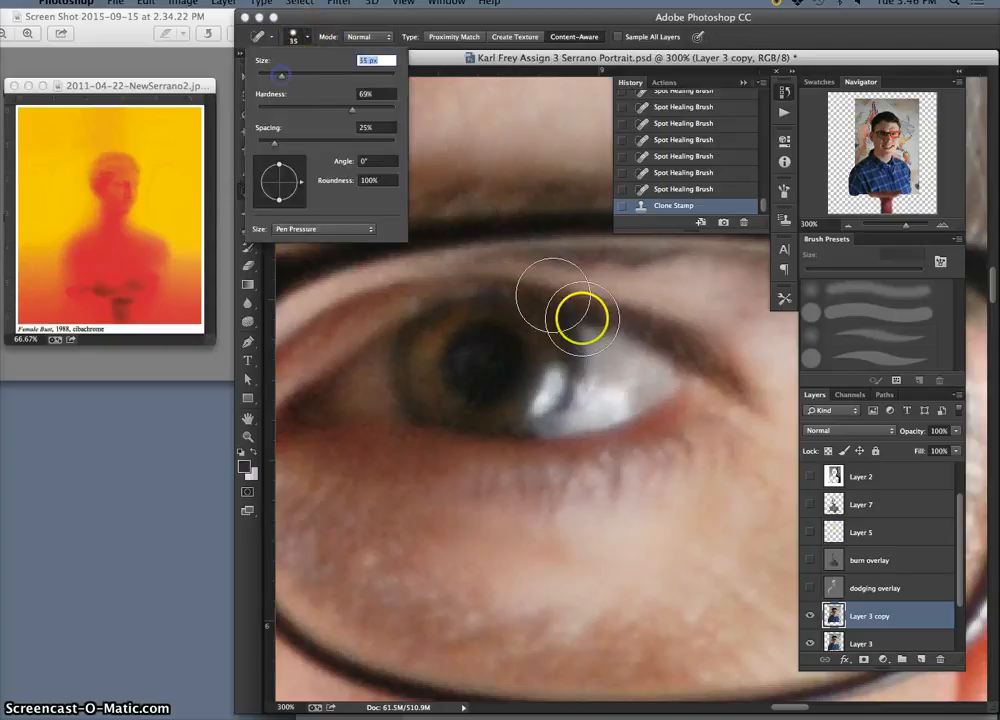
pyautogui.click(636, 375)
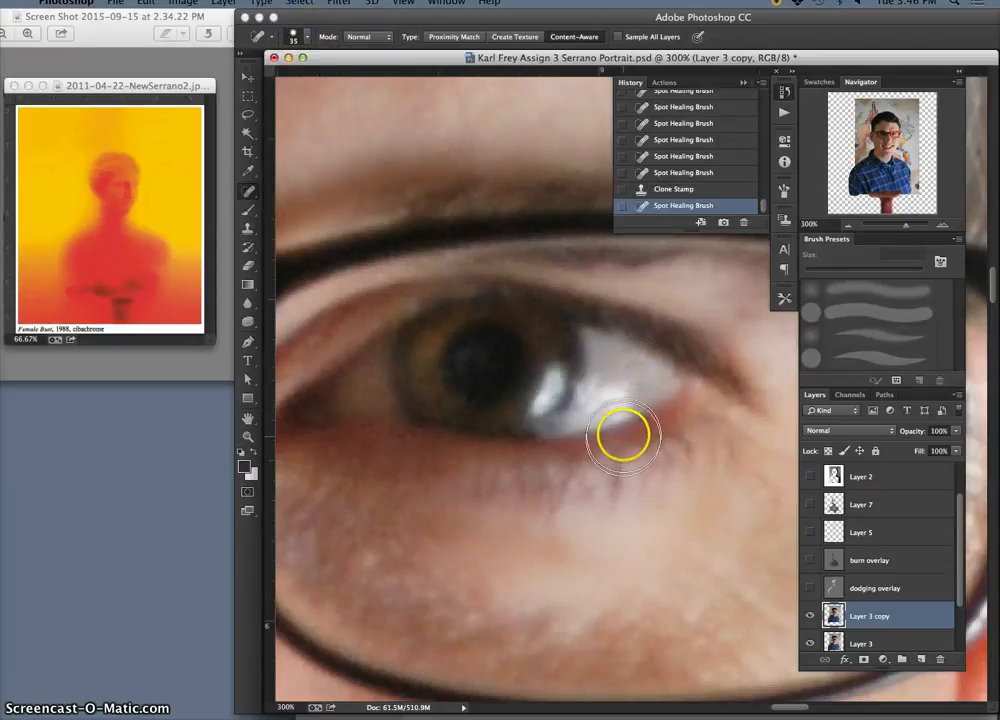
pyautogui.click(626, 367)
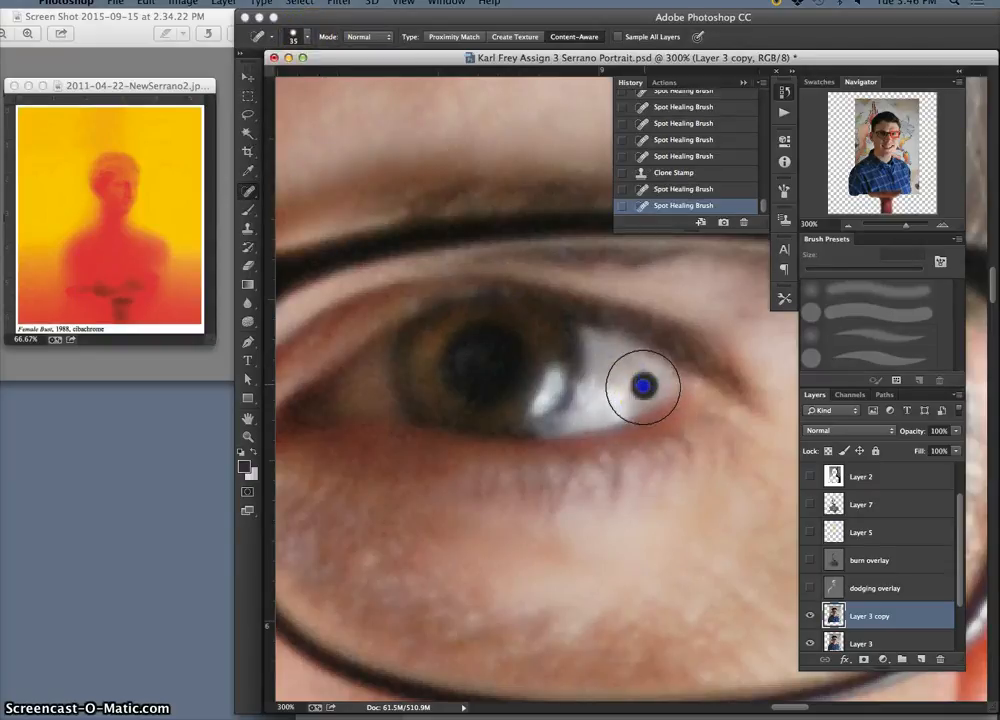
pyautogui.click(643, 385)
pyautogui.click(627, 383)
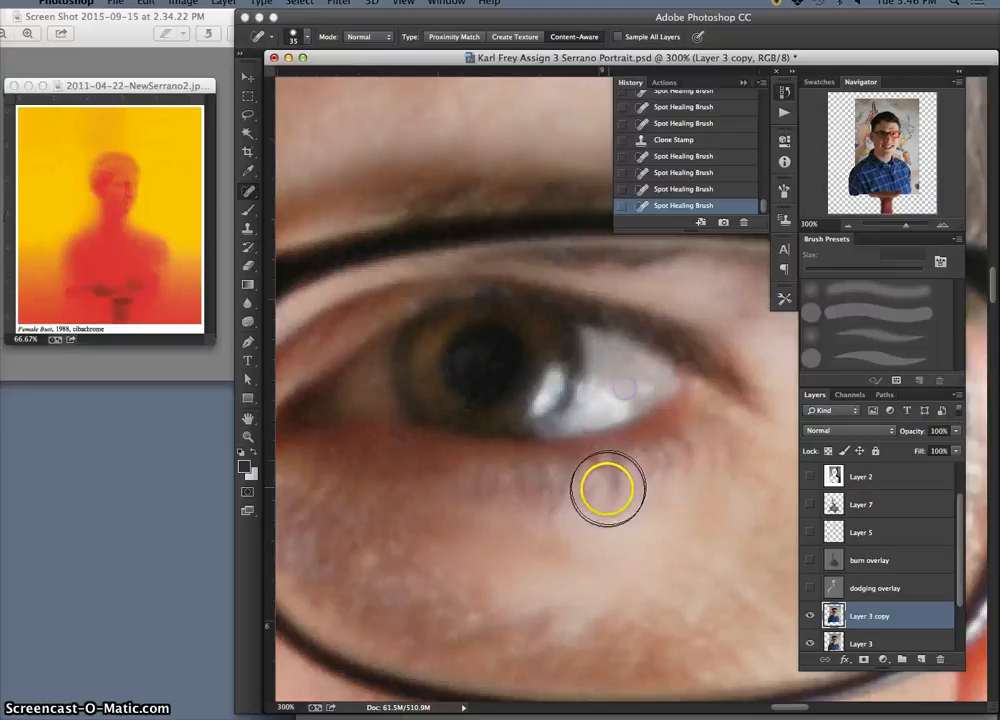
pyautogui.click(632, 398)
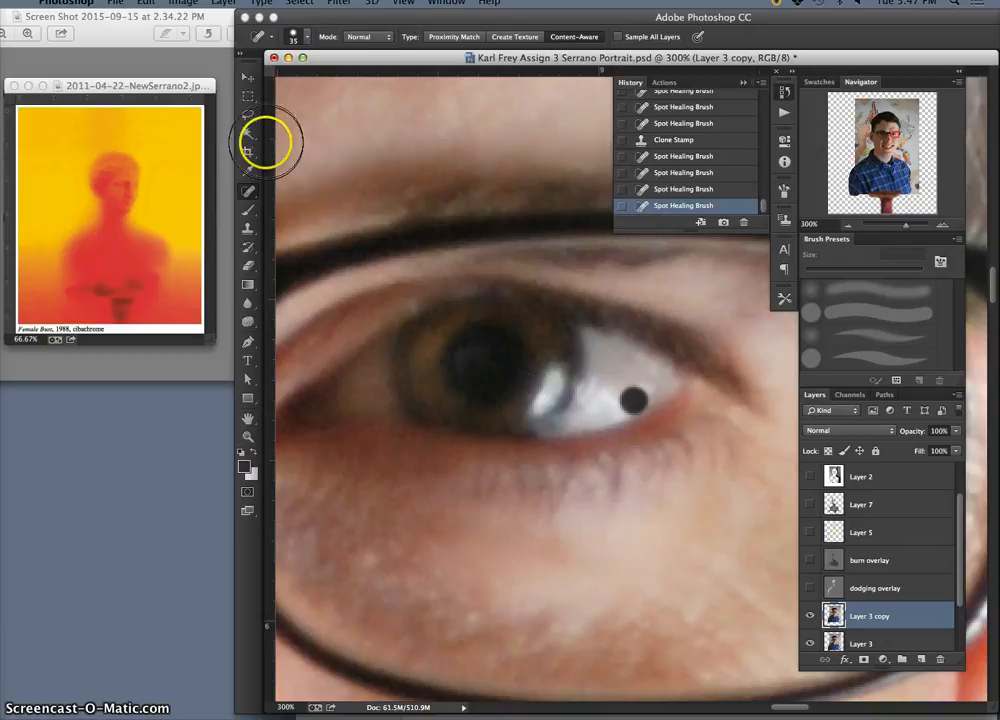
# Examine the other eye behind the glasses, the whole face and the forehead for remaining glare and blemishes.
pyautogui.click(249, 116)
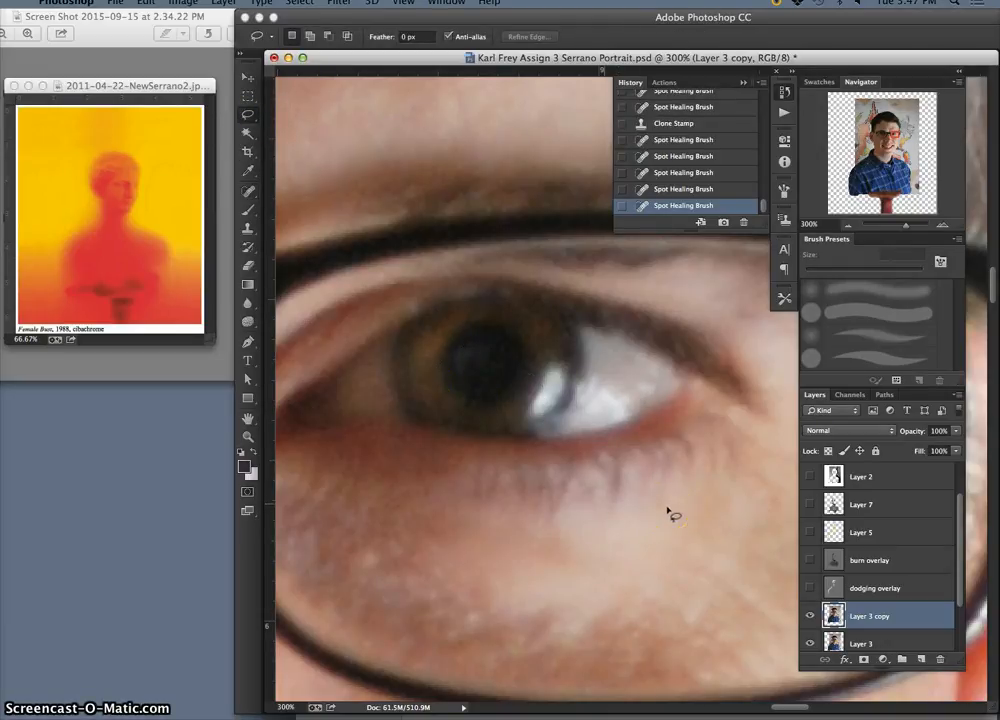
pyautogui.moveTo(667, 510); pyautogui.dragTo(935, 530)
pyautogui.moveTo(542, 473); pyautogui.dragTo(800, 450)
pyautogui.moveTo(530, 484); pyautogui.dragTo(770, 482)
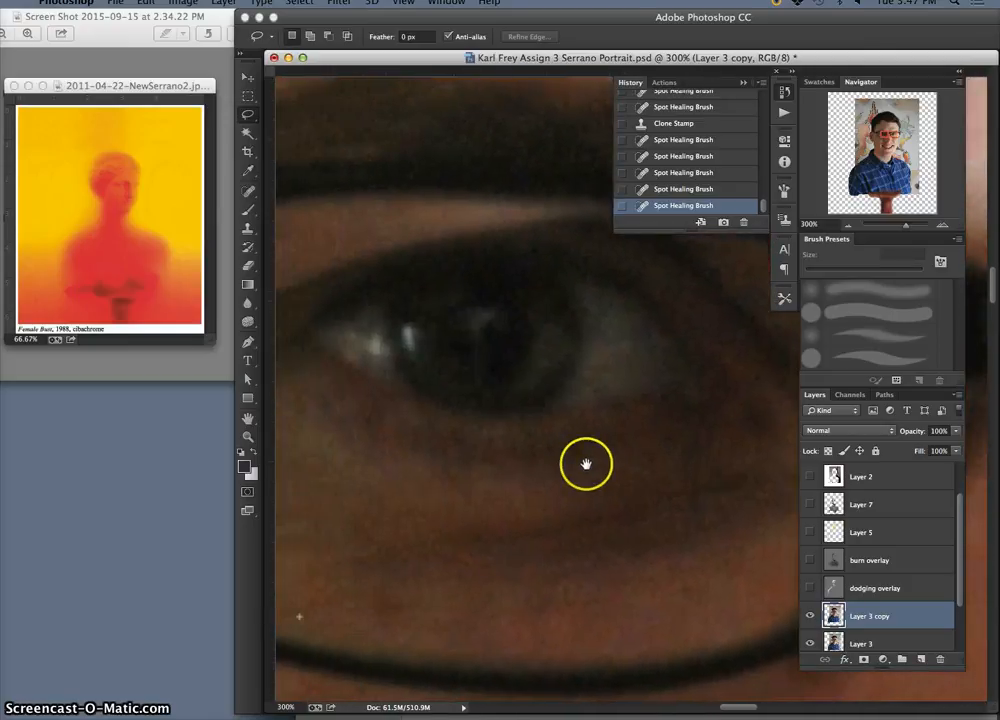
pyautogui.moveTo(585, 464); pyautogui.dragTo(660, 470)
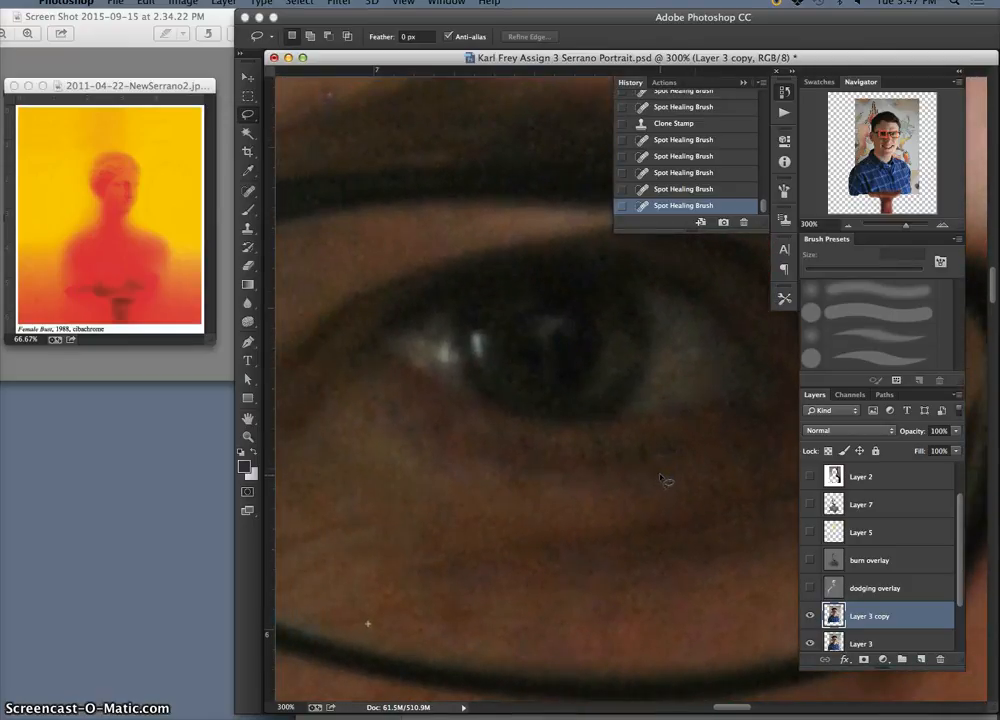
pyautogui.scroll(-5, 656, 482)
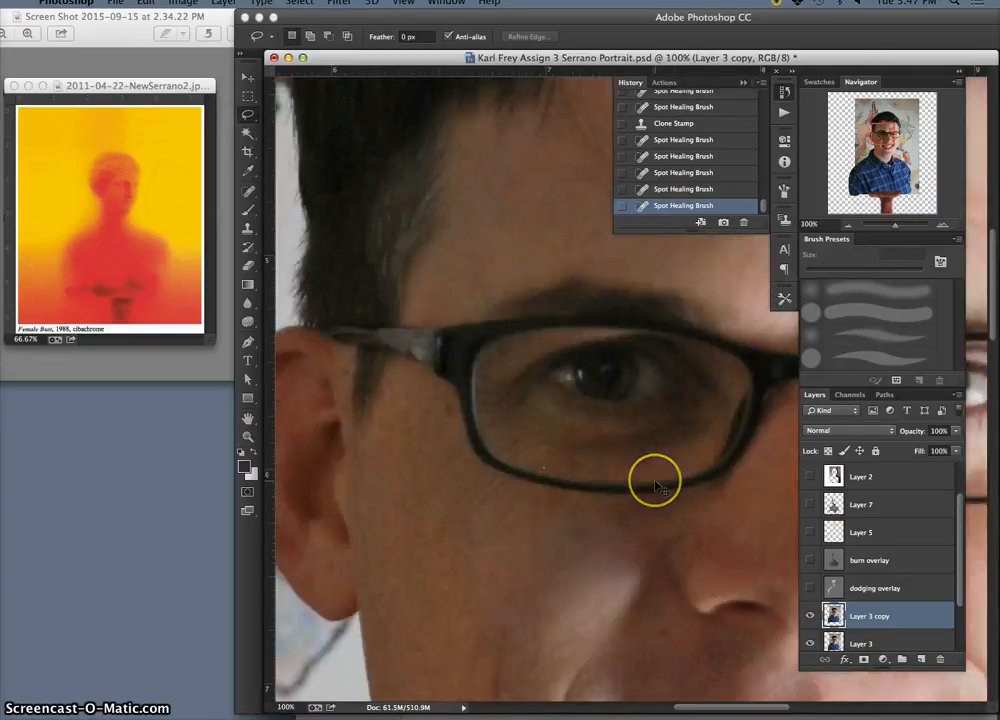
pyautogui.scroll(-1, 656, 485)
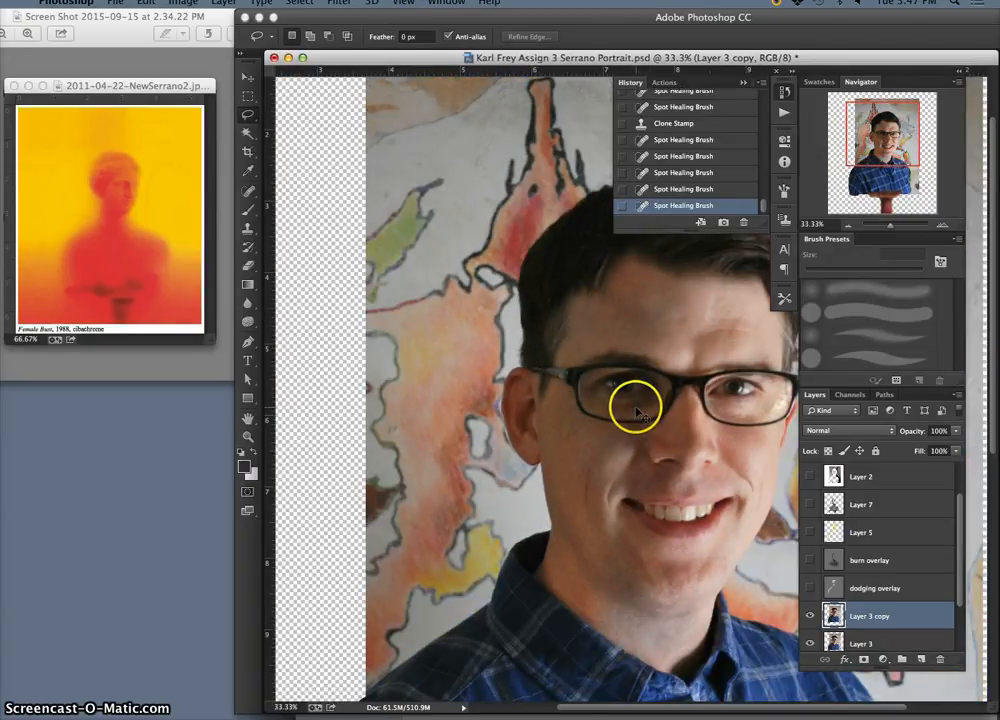
pyautogui.scroll(2, 636, 412)
pyautogui.moveTo(513, 301); pyautogui.dragTo(507, 372)
pyautogui.scroll(1, 530, 385)
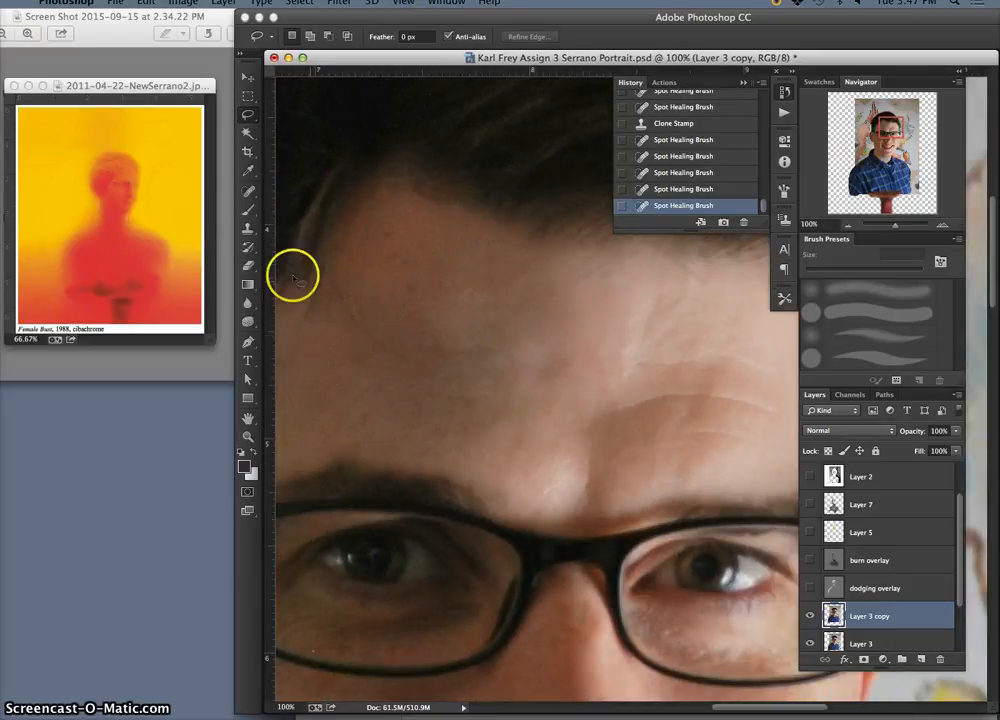
# Heal the small blemishes across the forehead and below the hairline with the 35 px Spot Healing Brush.
pyautogui.click(248, 189)
pyautogui.moveTo(351, 316); pyautogui.dragTo(355, 318)
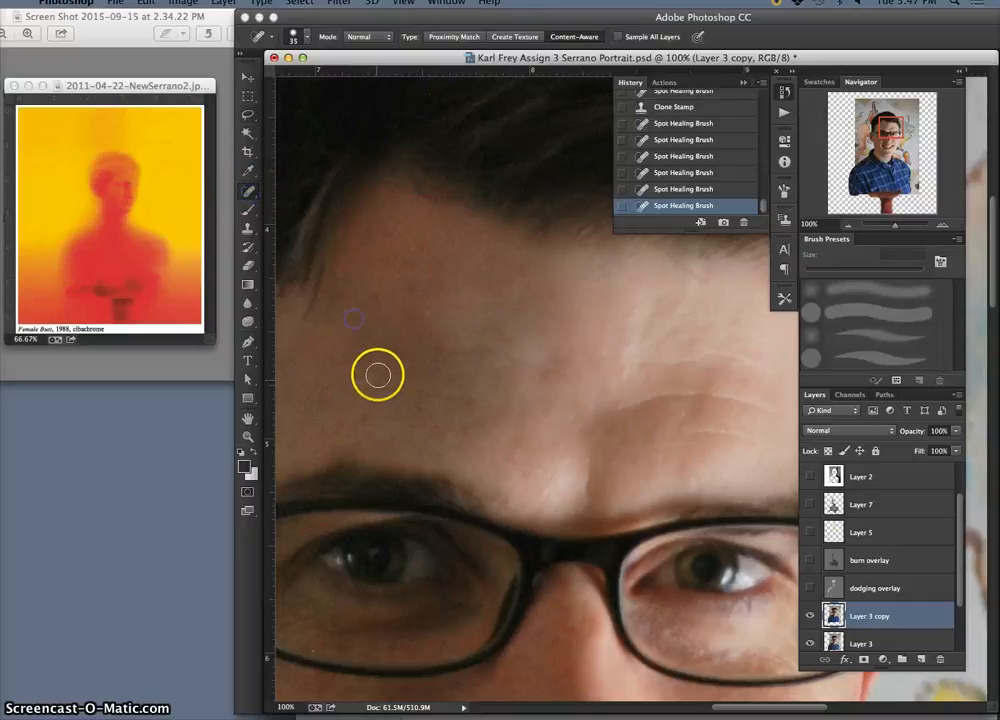
pyautogui.moveTo(398, 356); pyautogui.dragTo(400, 356)
pyautogui.moveTo(348, 279); pyautogui.dragTo(364, 321)
pyautogui.click(692, 274)
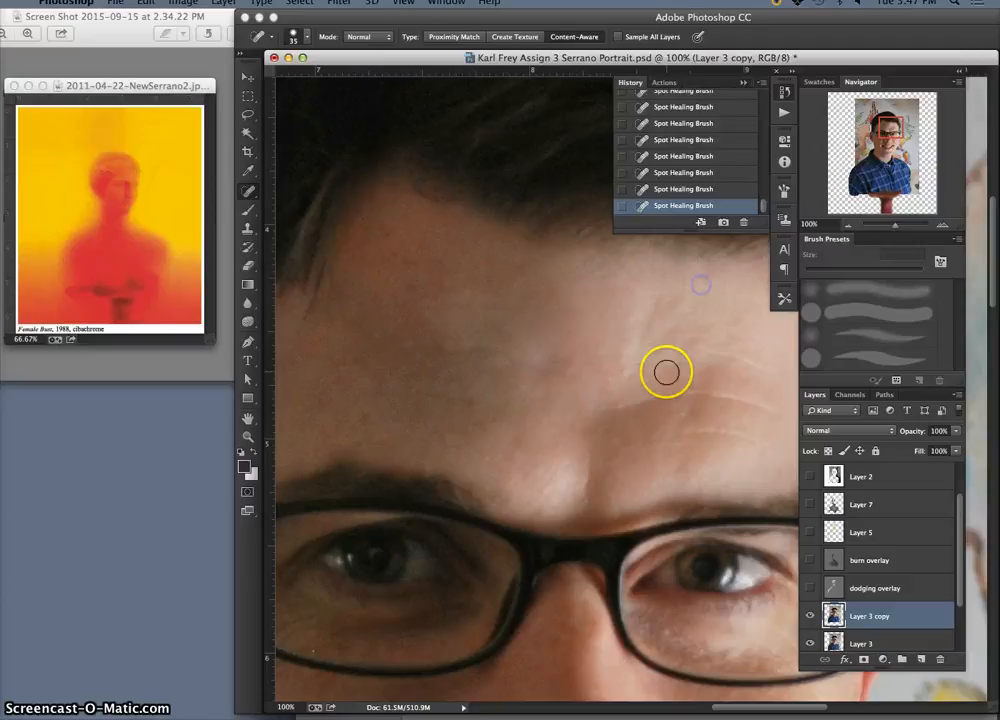
pyautogui.moveTo(633, 253); pyautogui.dragTo(617, 269)
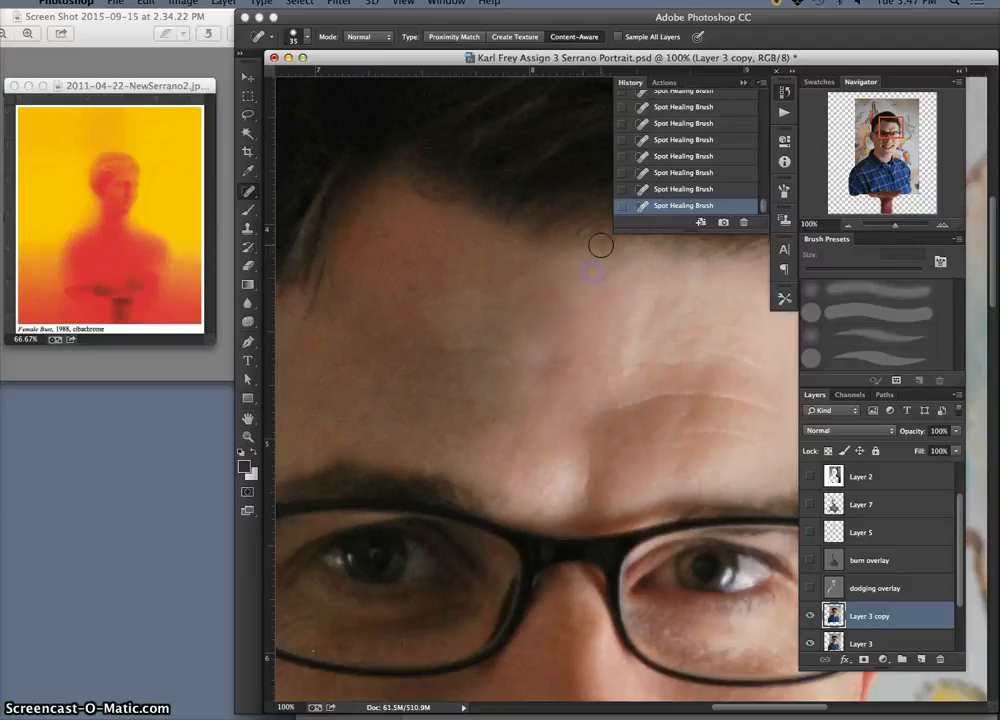
pyautogui.click(553, 251)
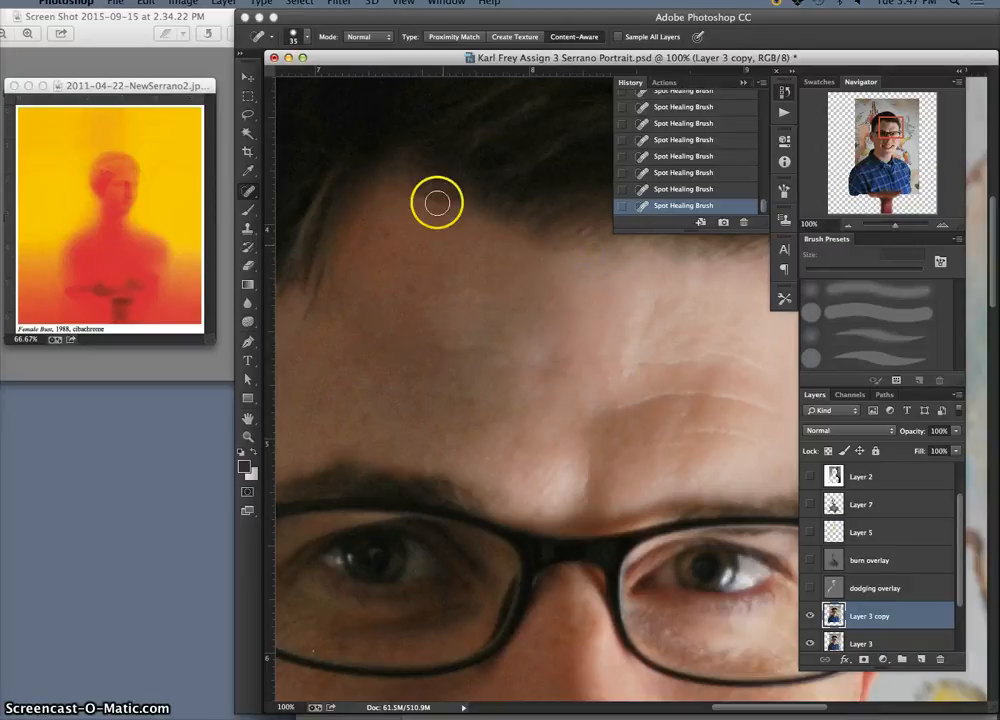
# Paint over the stray hairs hanging onto the temple beside the forehead with the Spot Healing Brush.
pyautogui.moveTo(326, 263); pyautogui.dragTo(308, 330)
pyautogui.click(311, 305)
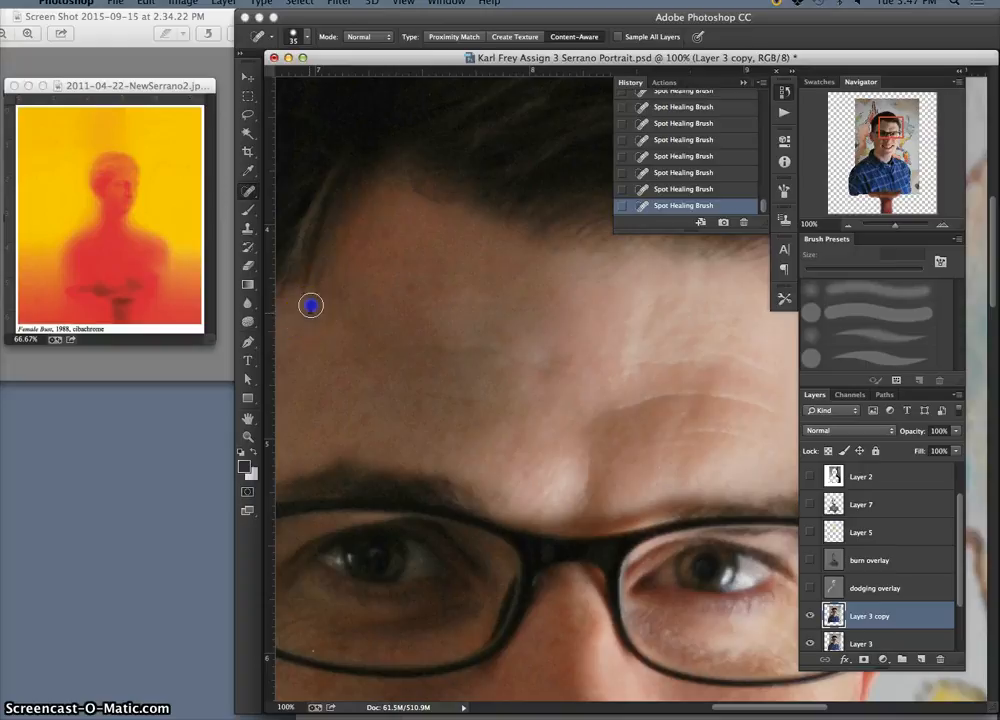
pyautogui.click(306, 318)
pyautogui.click(325, 308)
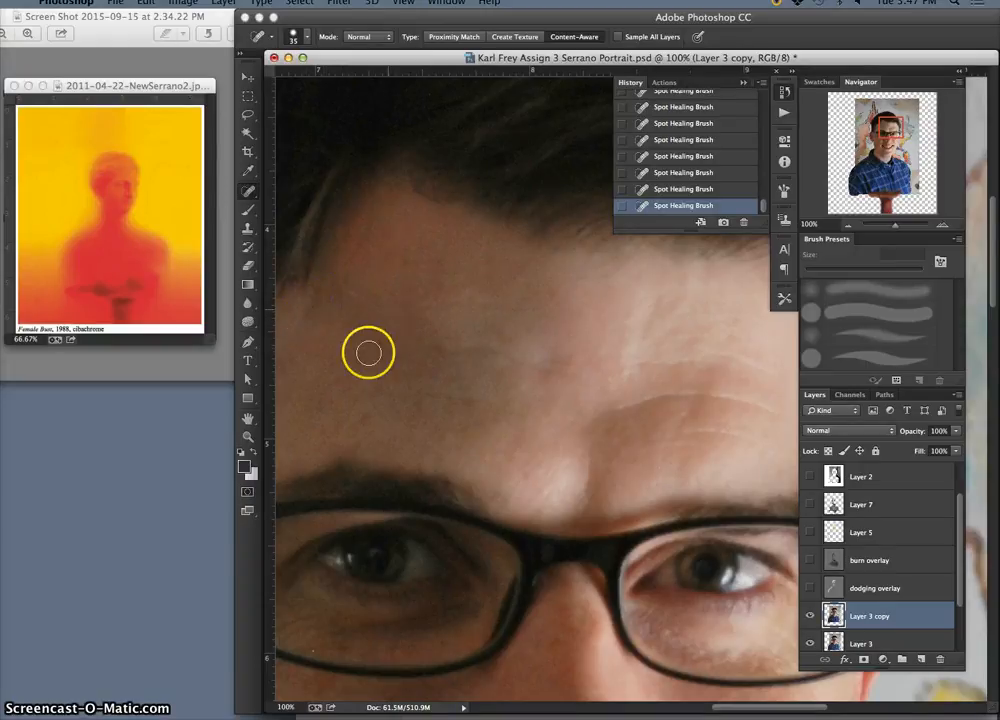
# Patch the strip of skin along the temple hairline with clean forehead skin using the Patch Tool, and deselect it.
pyautogui.click(249, 190)
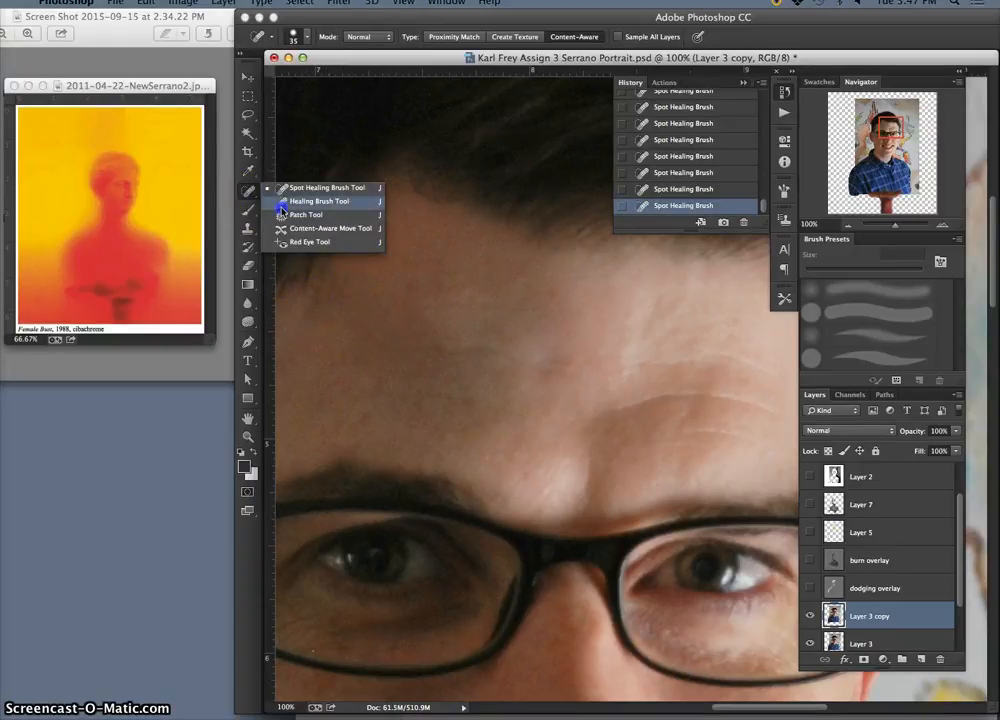
pyautogui.click(306, 215)
pyautogui.moveTo(346, 277)
pyautogui.mouseDown()
pyautogui.moveTo(336, 267)
pyautogui.moveTo(344, 316)
pyautogui.mouseUp()
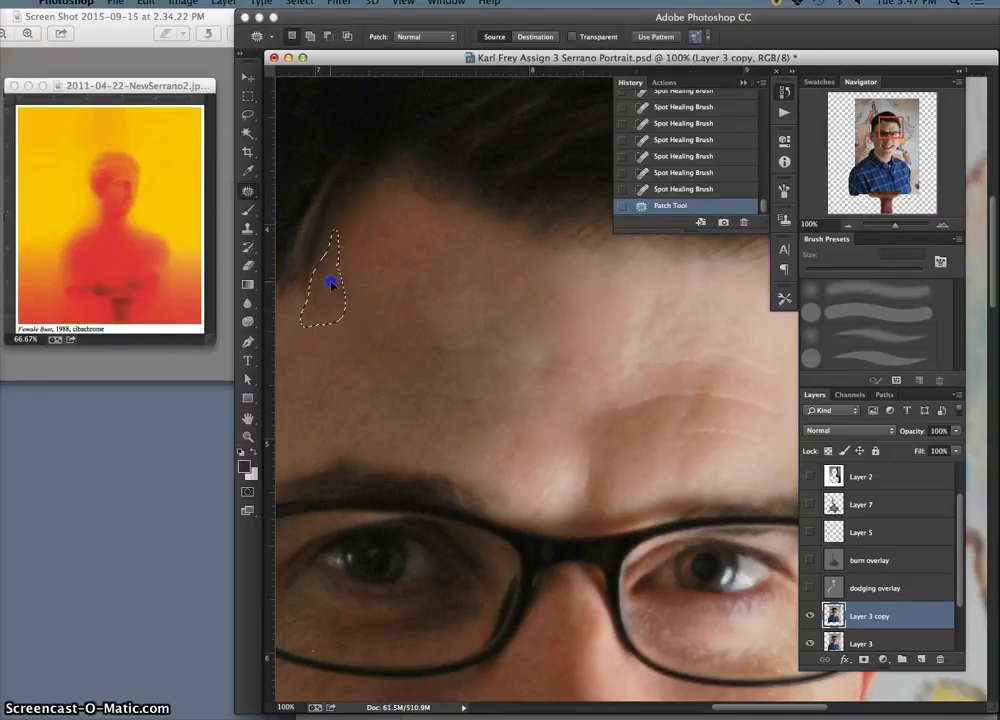
pyautogui.moveTo(373, 287)
pyautogui.mouseDown()
pyautogui.moveTo(375, 263)
pyautogui.moveTo(382, 270)
pyautogui.mouseUp()
pyautogui.press('super+d')
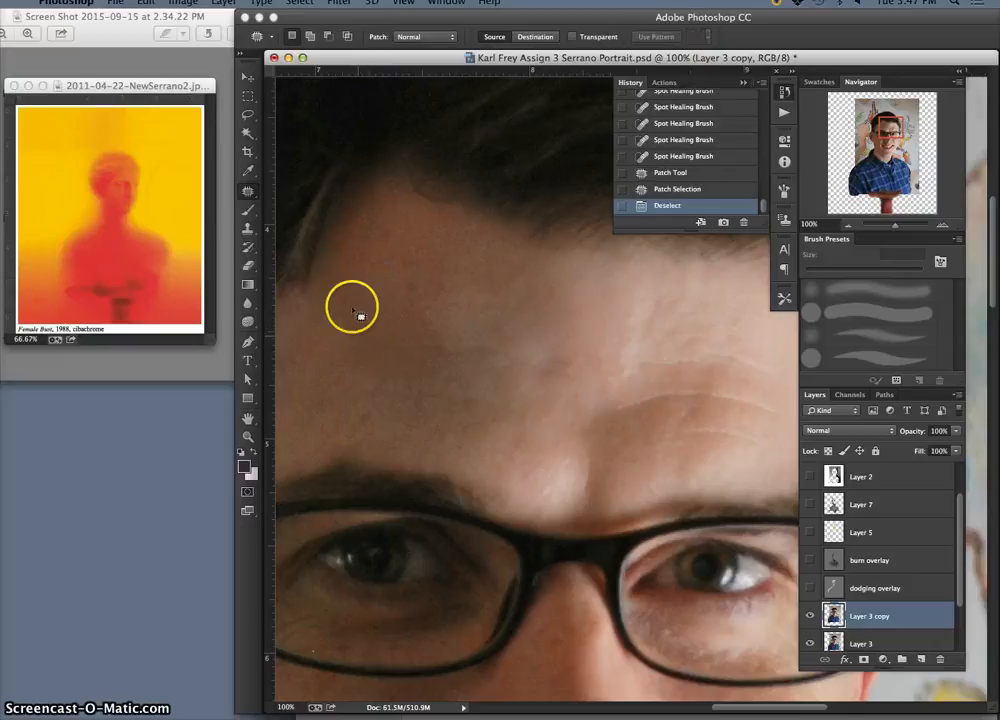